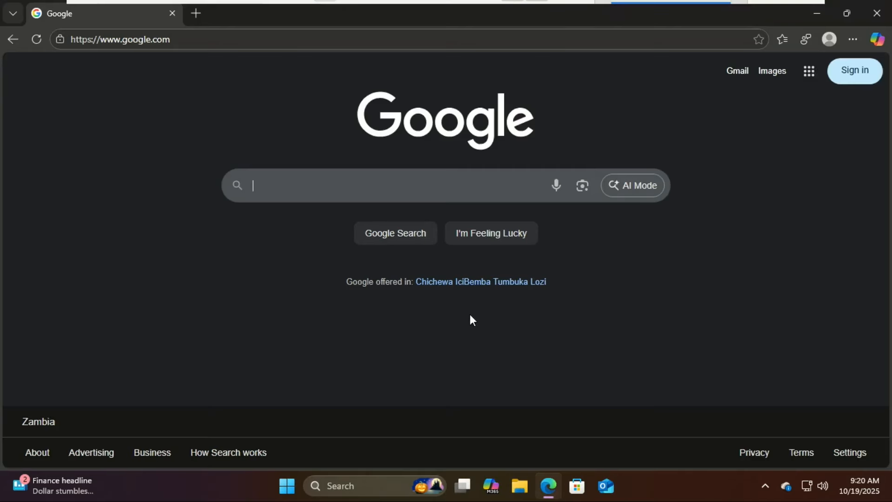
- Search Google for "steam" and open the official Steam store website
type("steam")
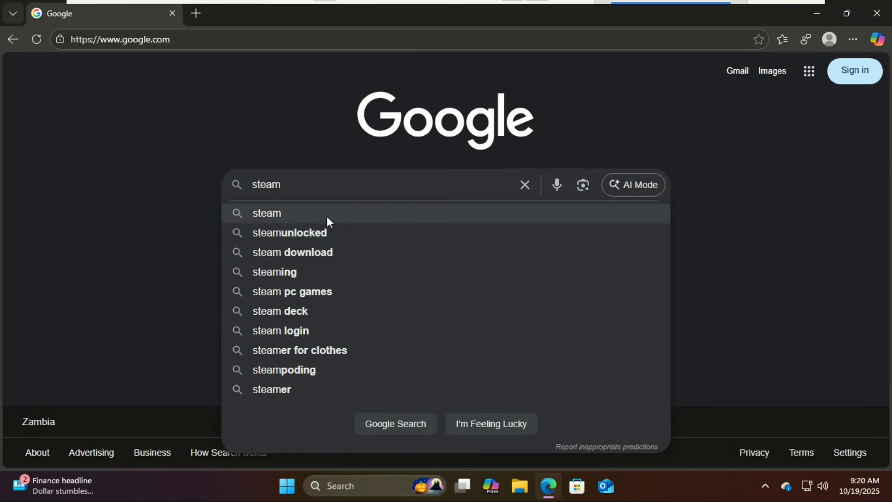
left_click(327, 216)
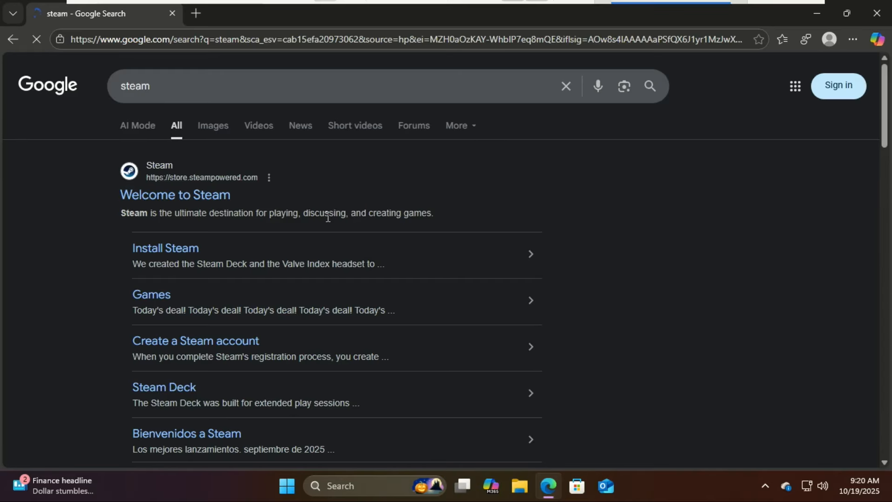
left_click(190, 196)
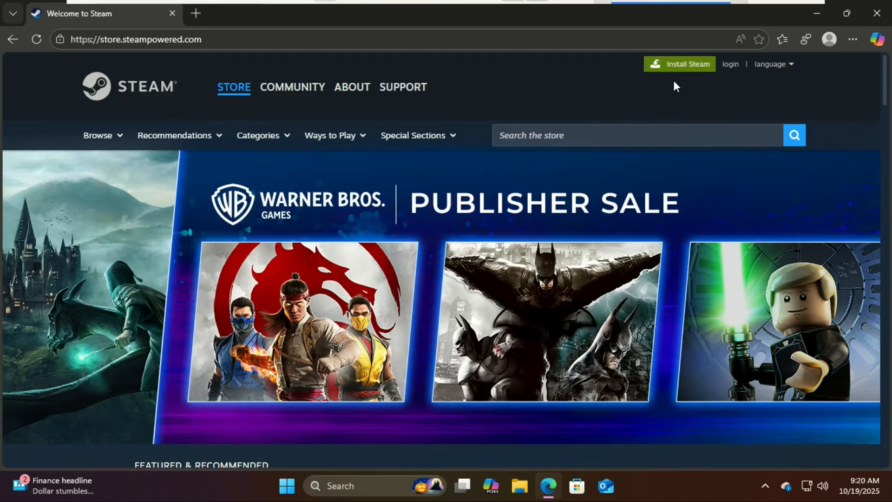
- Go to the Steam sign-in page and finish signing in by pasting the emailed verification code
left_click(726, 64)
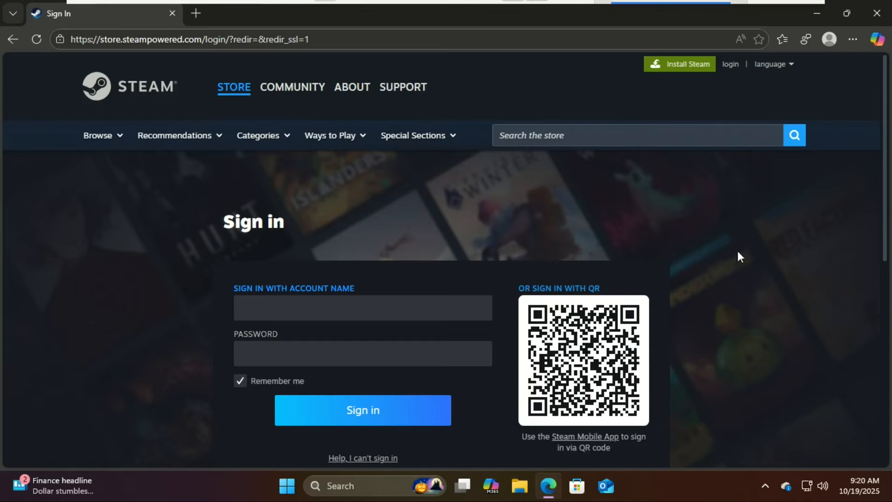
left_click(675, 65)
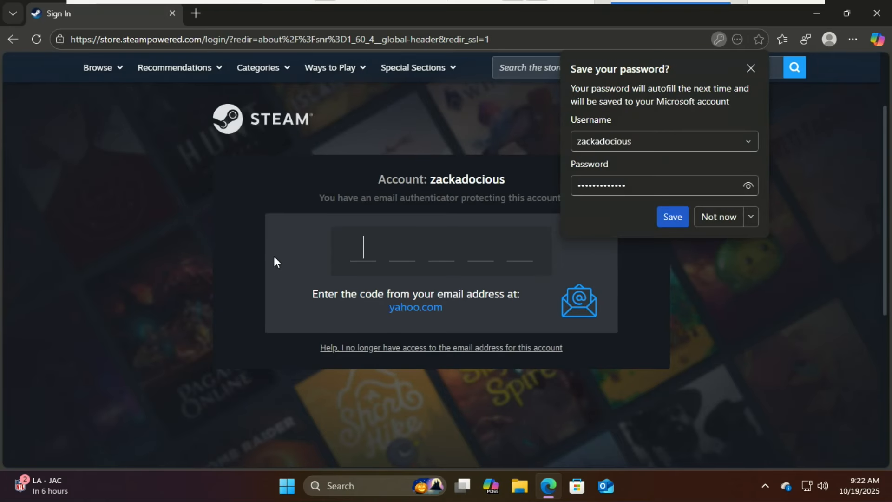
key("ctrl+v")
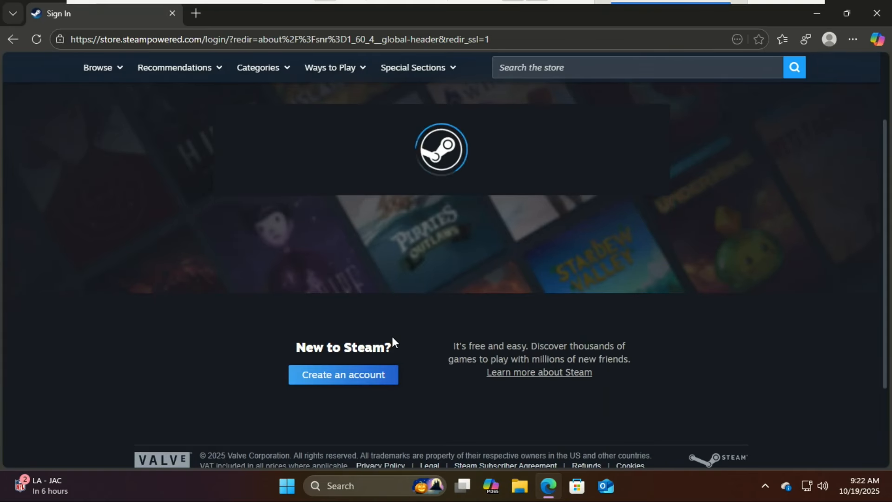
- Search the Steam store for "mydoc" and open the MyDockFinder product page
left_click(630, 88)
type("my")
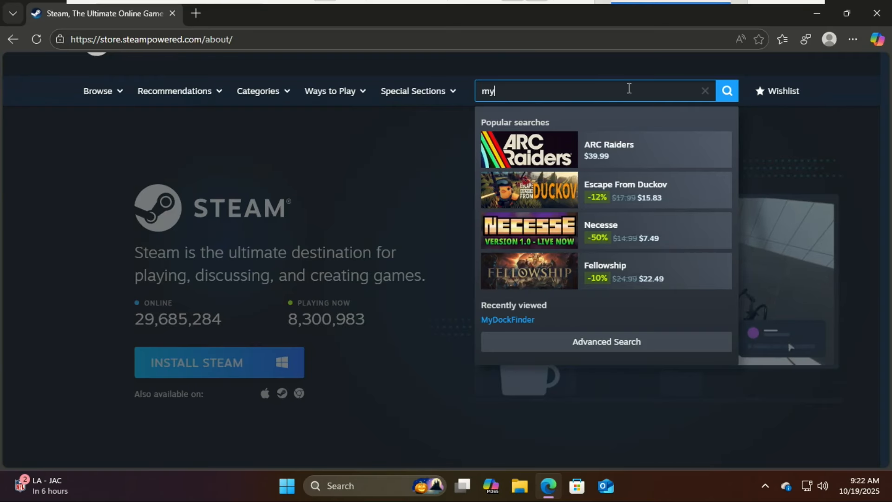
type("doc")
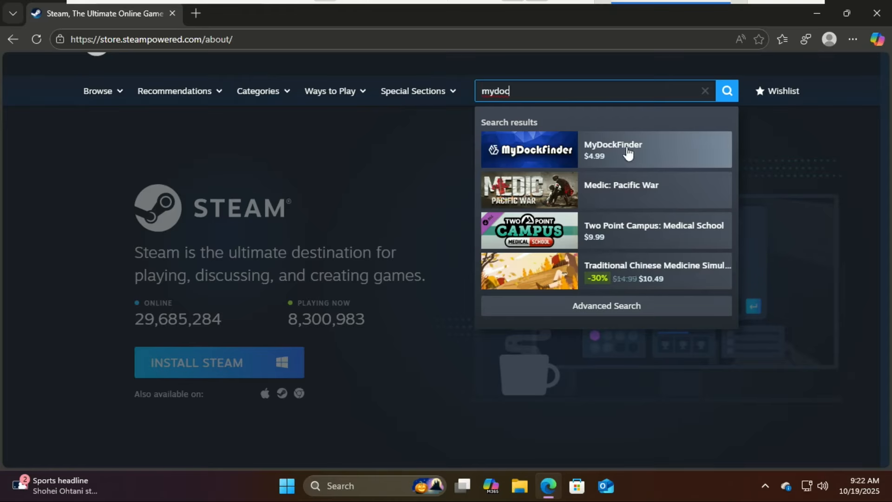
left_click(605, 148)
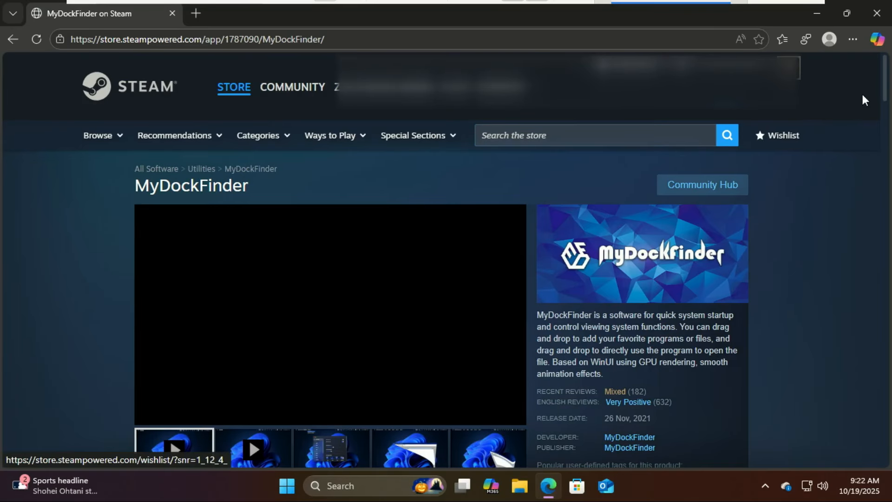
- Add MyDockFinder to the cart and continue to checkout as far as the payment method choices
left_click_drag(886, 86, 888, 126)
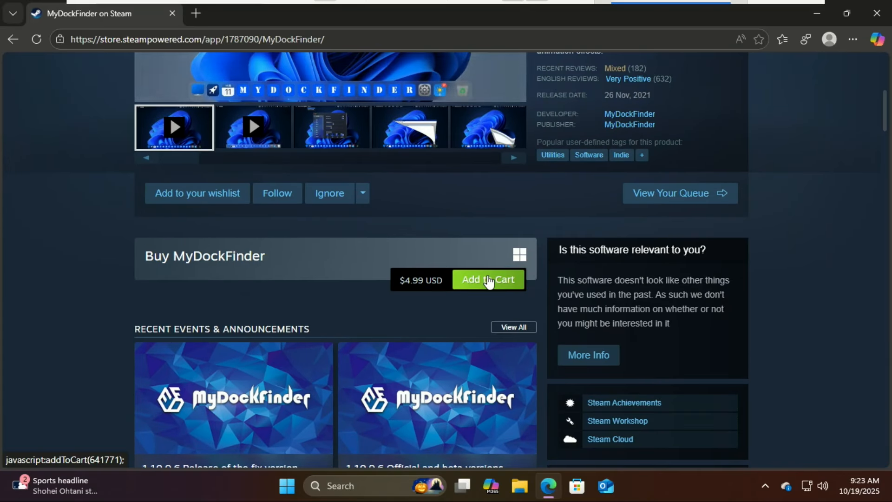
left_click(486, 276)
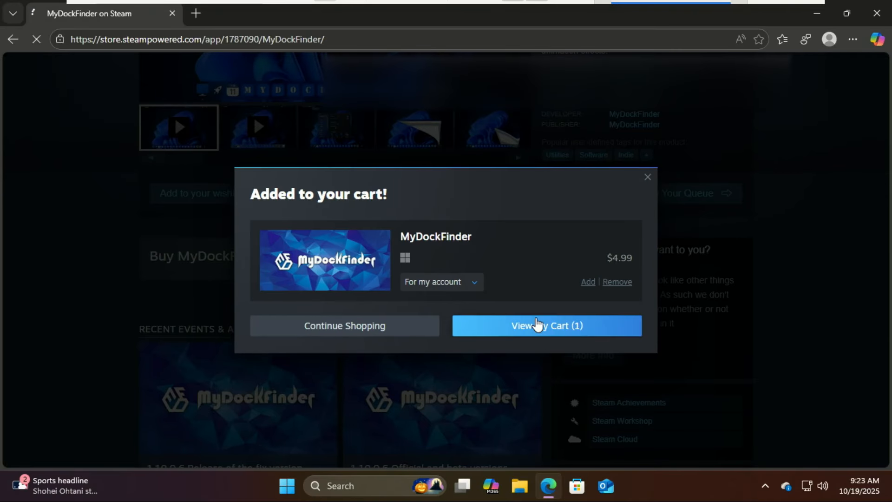
left_click(535, 324)
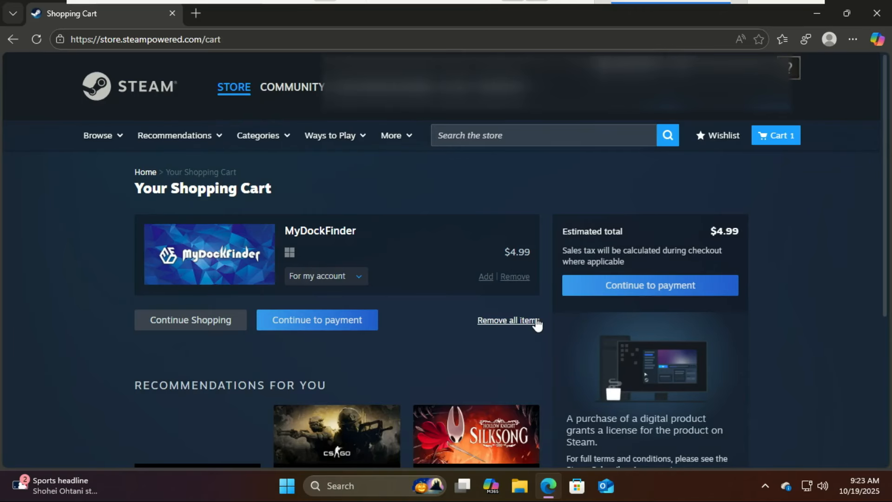
left_click(323, 328)
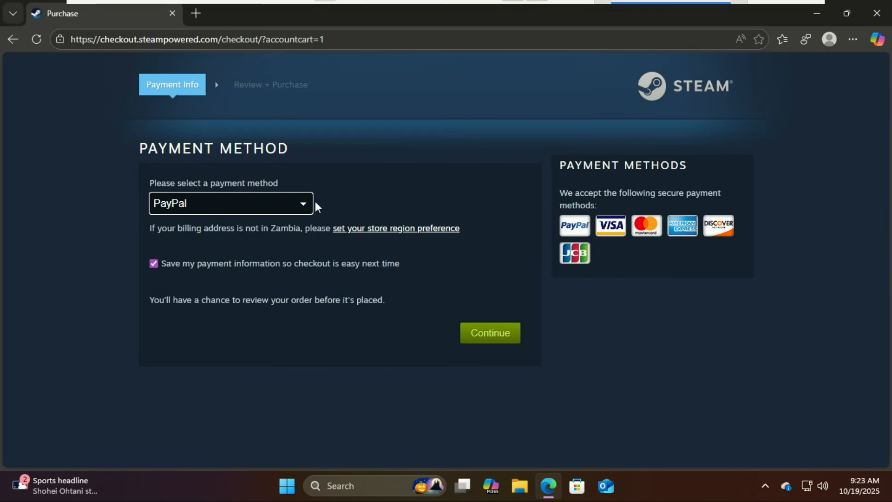
left_click(305, 207)
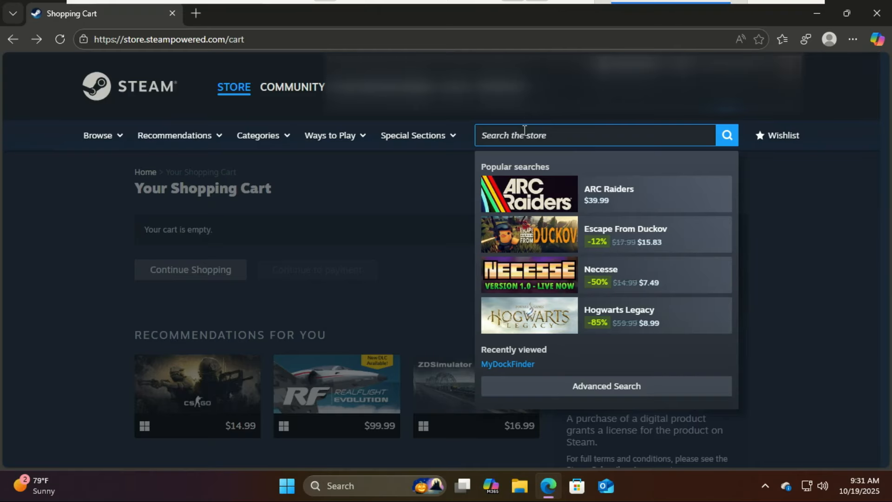
- Find MyDockFinder in the store again with "mydo" and reopen its product page
type("myd")
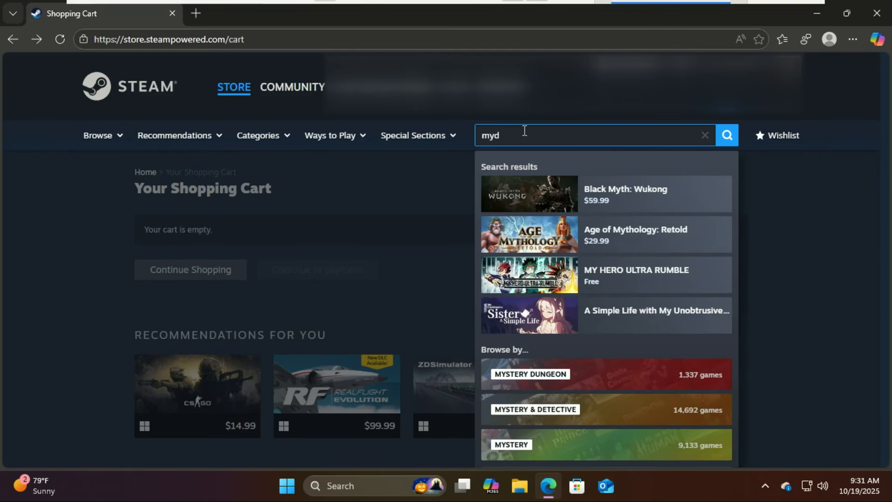
type("o")
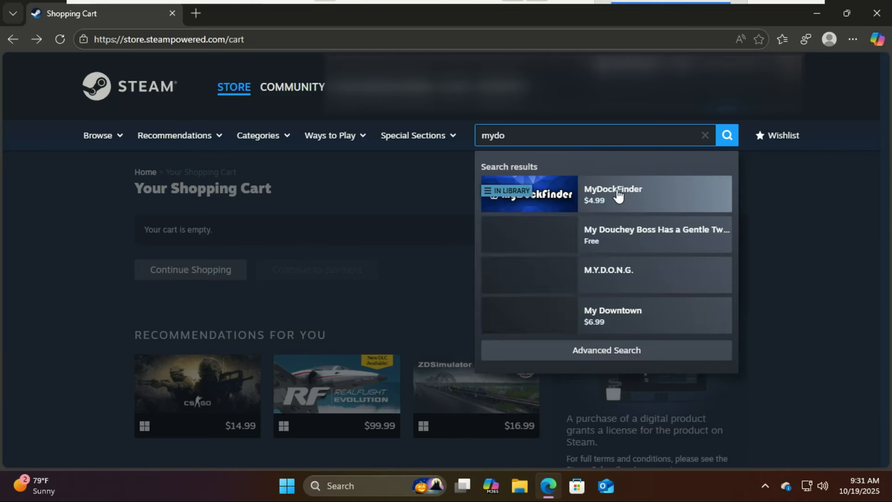
left_click(629, 187)
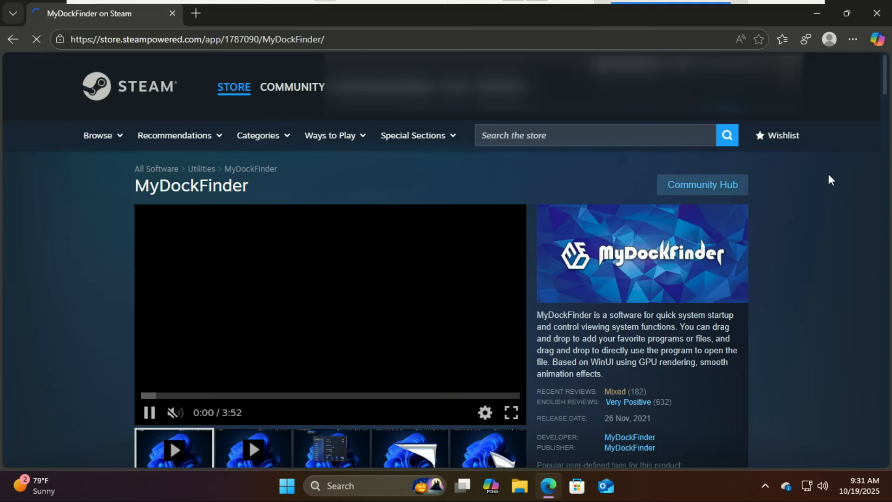
- Go to the Steam installation page from the MyDockFinder listing, then run the downloaded SteamSetup (1).exe and allow it to make changes
scroll(886, 80, "down", 7)
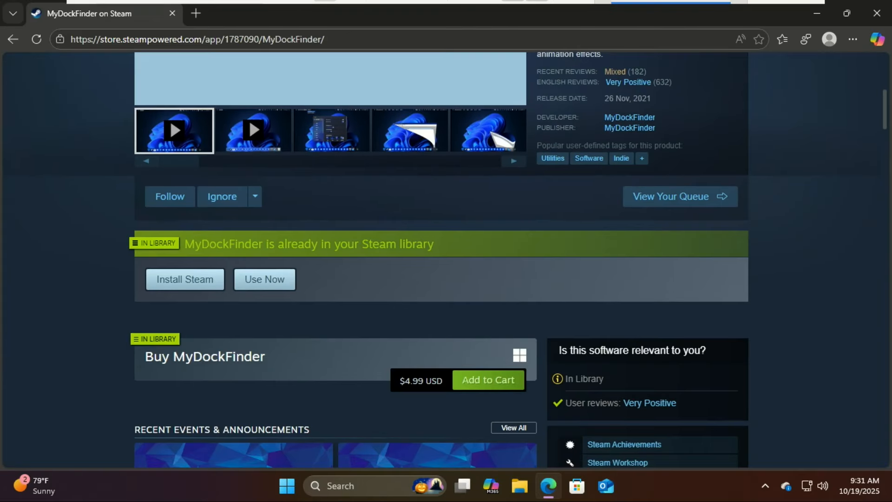
scroll(429, 260, "down", 1)
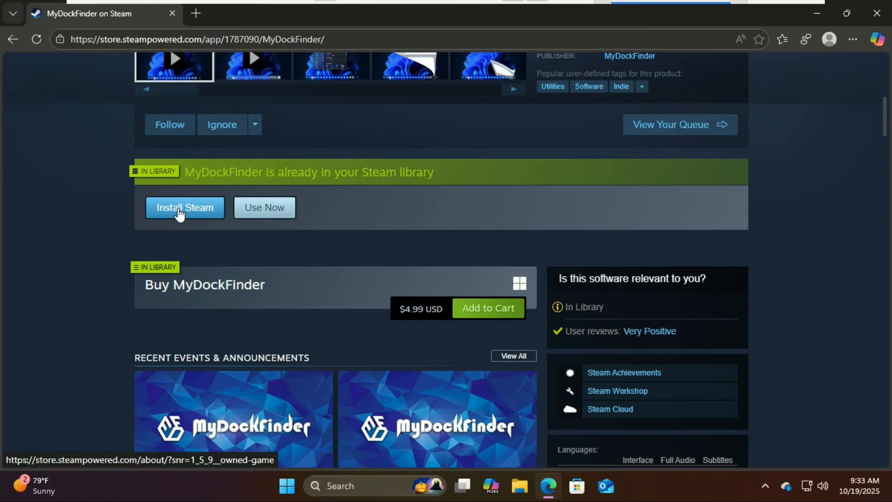
left_click(179, 212)
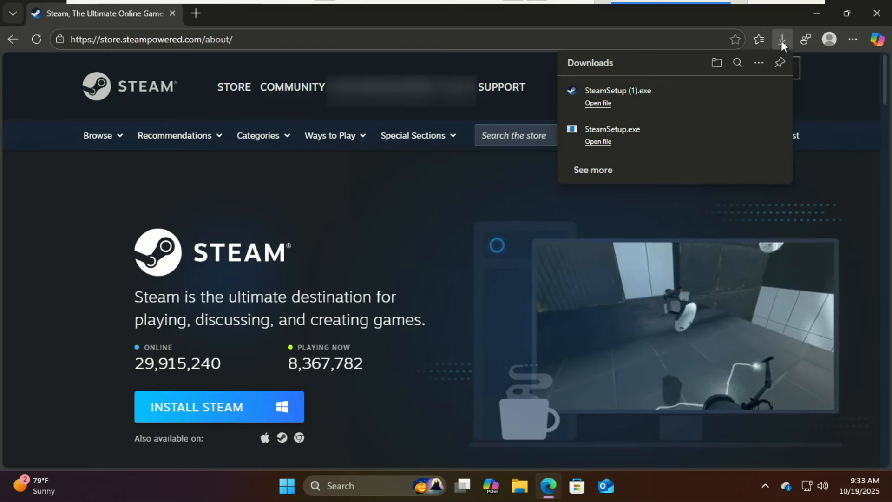
left_click(597, 105)
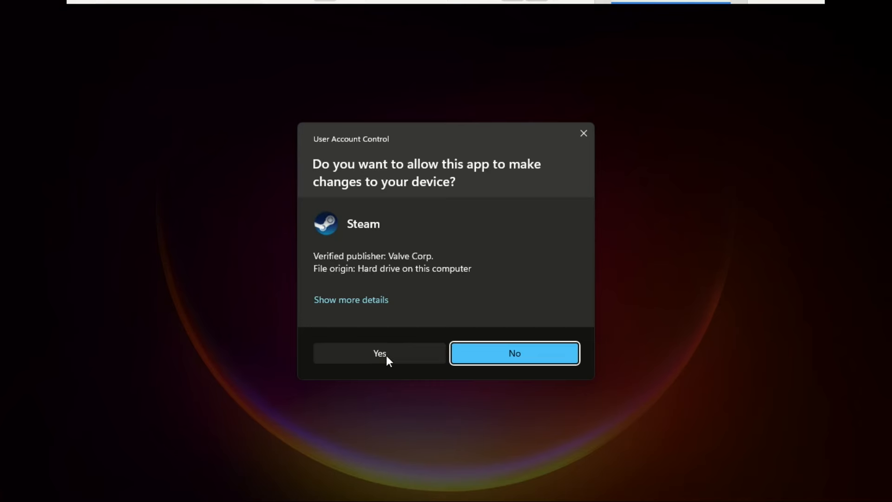
left_click(386, 355)
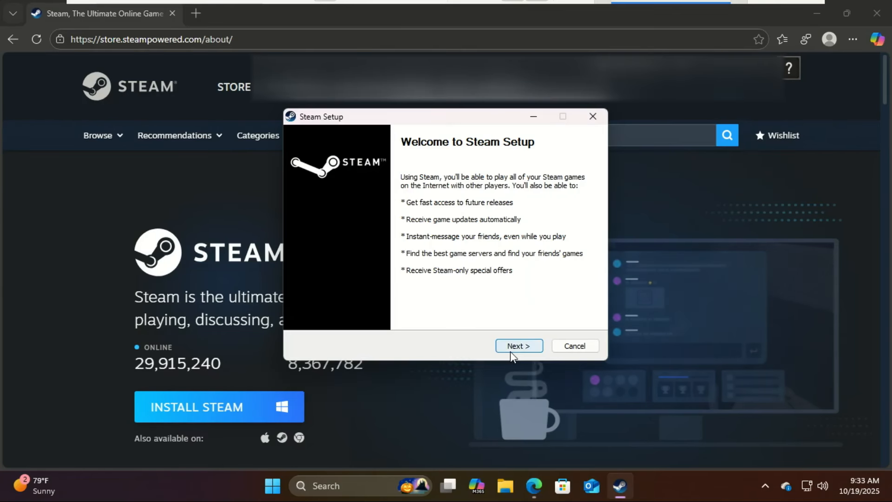
- Install Steam in C:\Program Files (x86)\Steam, keeping the setup defaults
left_click(510, 351)
left_click(510, 350)
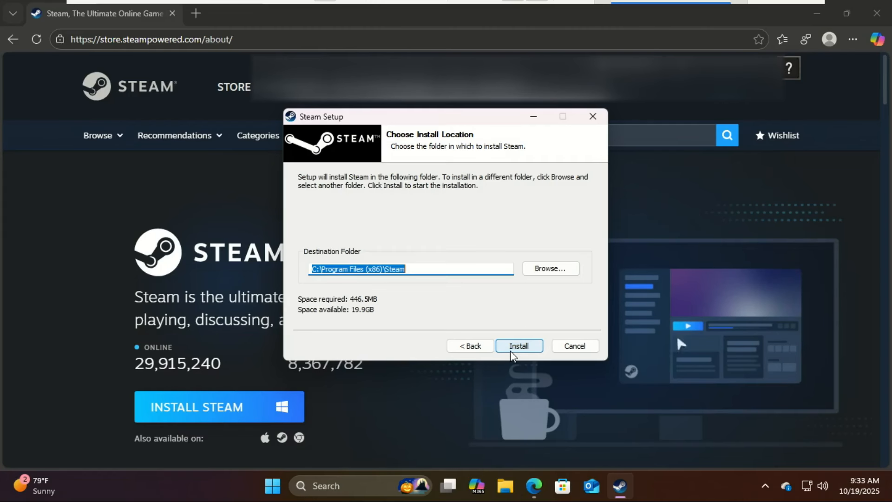
left_click(512, 348)
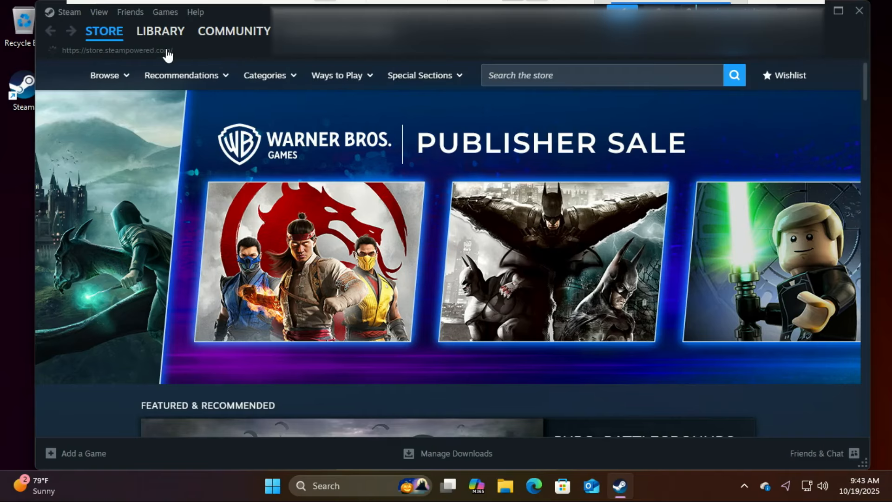
- Install MyDockFinder from the Steam library to Local Drive (C:), keeping the desktop and start menu shortcuts
mouse_move(166, 25)
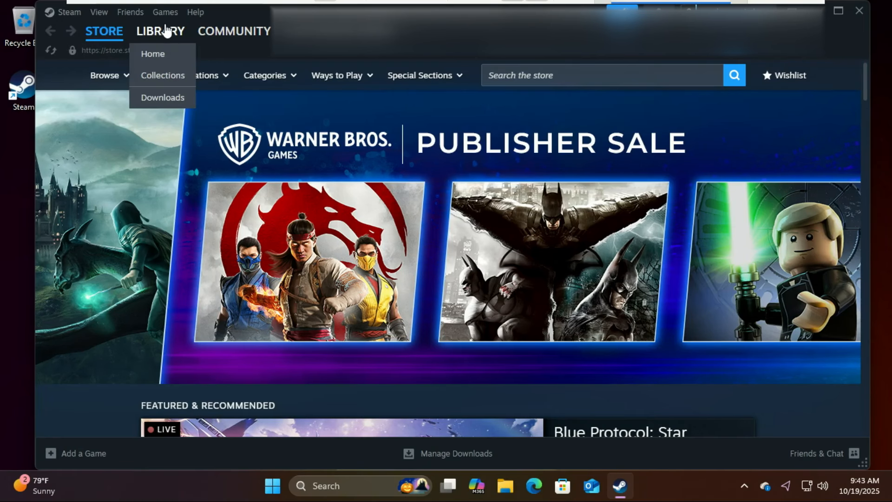
left_click(166, 32)
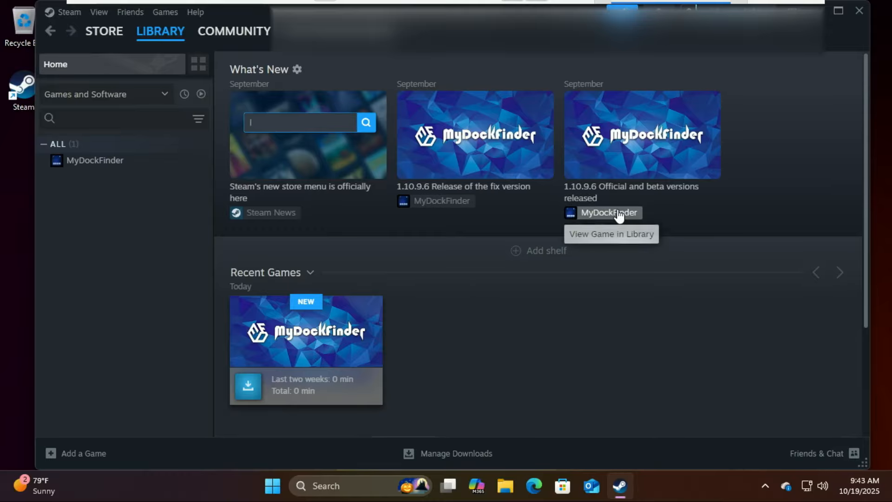
left_click(320, 359)
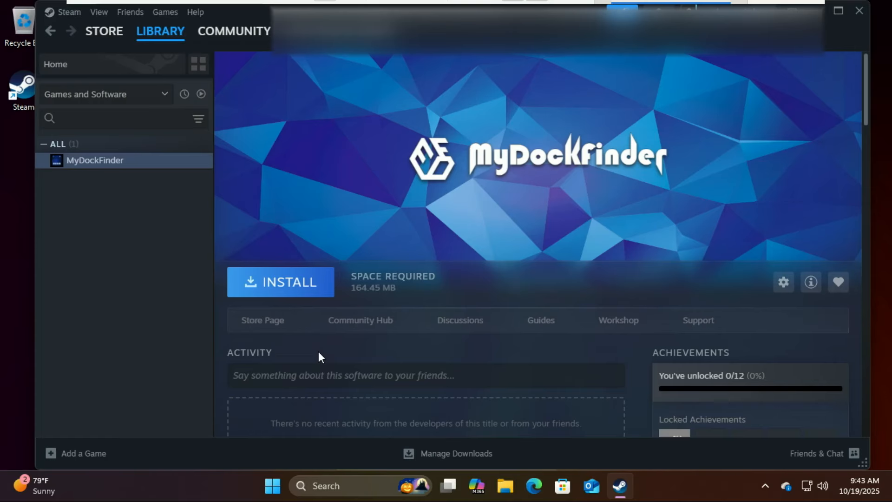
left_click(297, 284)
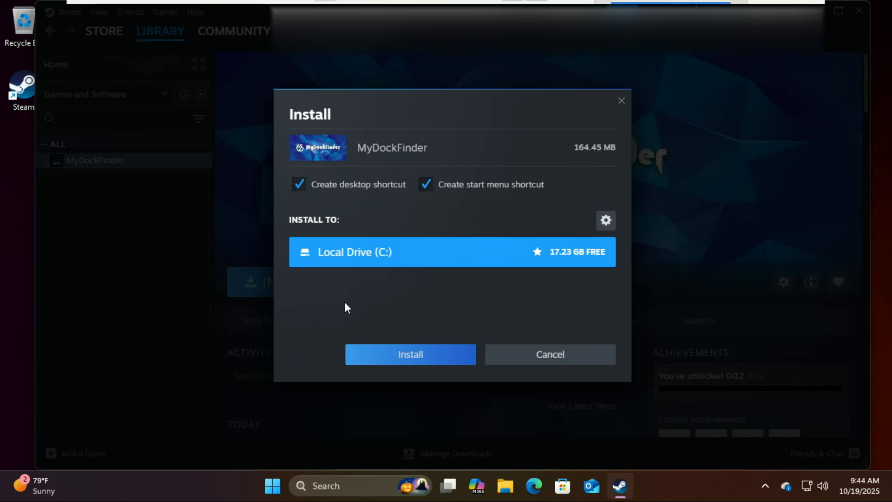
left_click(410, 359)
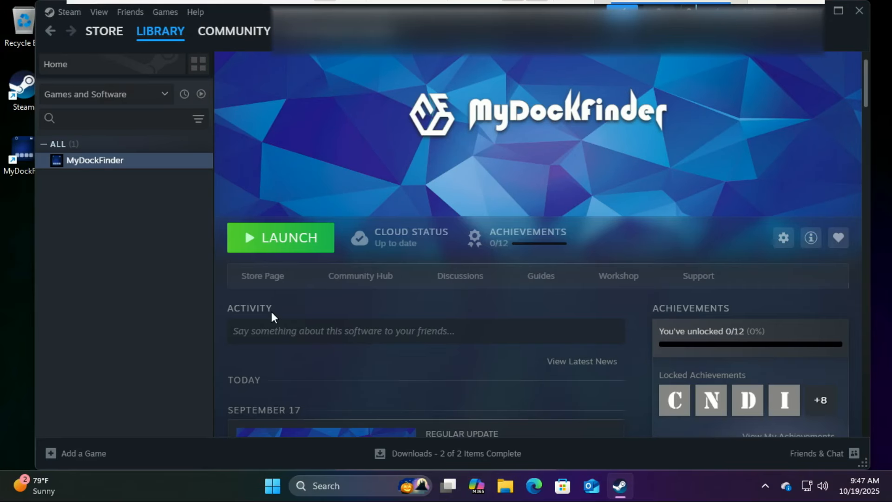
- Launch MyDockFinder with the Launch MyDockFinder option and make it always use this option
left_click(281, 239)
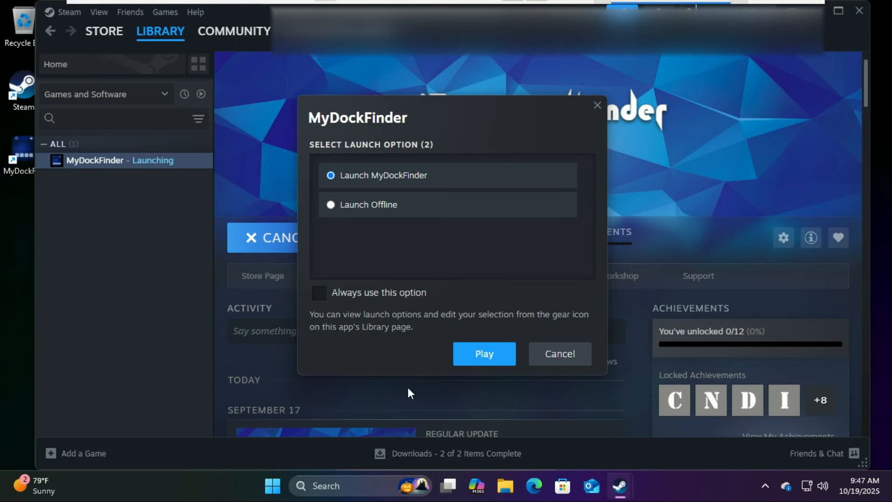
left_click(320, 293)
left_click(484, 357)
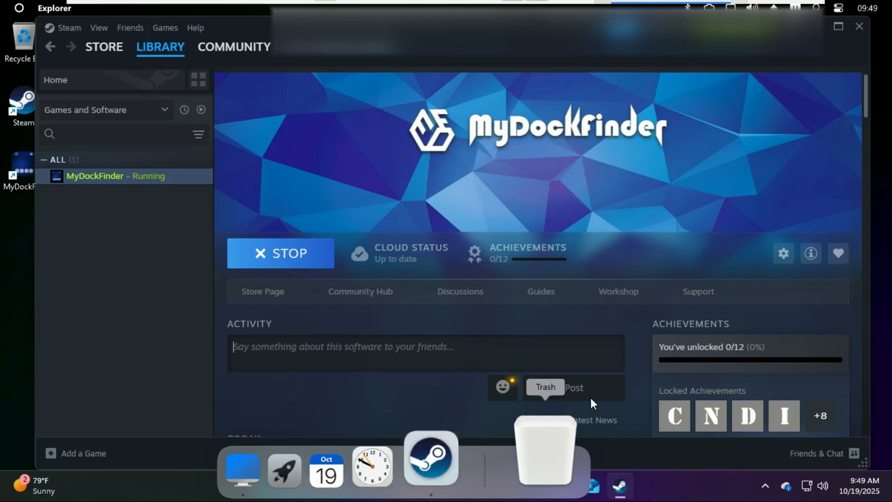
- Close the Steam window and hide the Windows taskbar through MyDockFinder
left_click(860, 27)
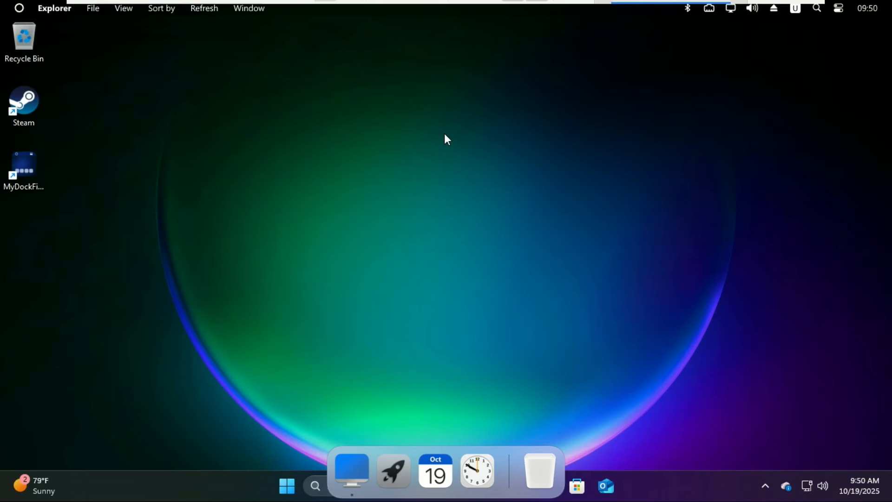
left_click(38, 9)
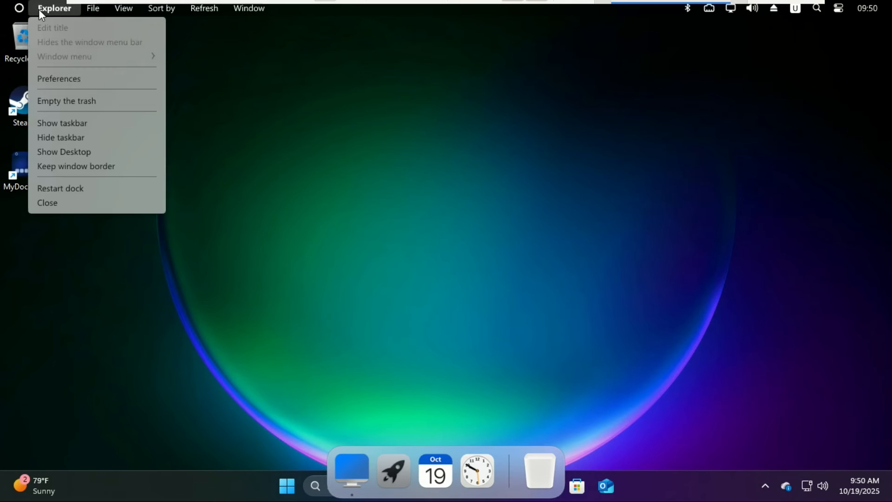
left_click(69, 138)
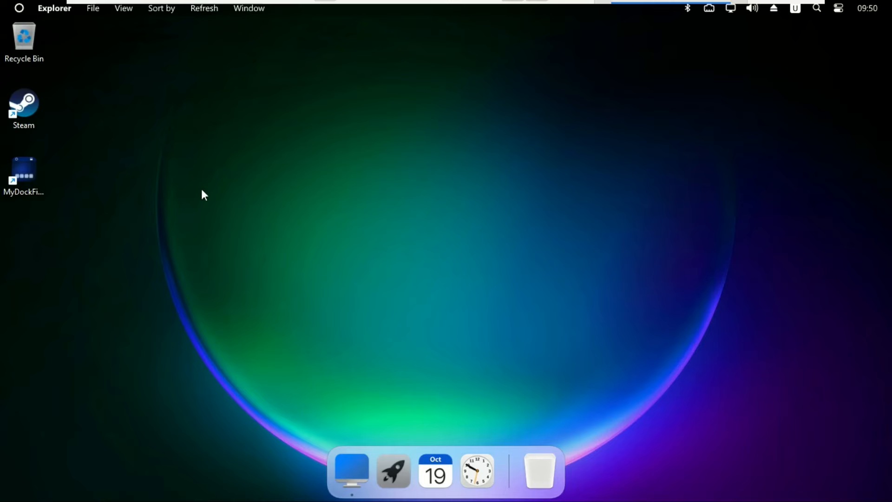
- Try the dock's calendar and open File Explorer from the dock
left_click(437, 474)
left_click(346, 456)
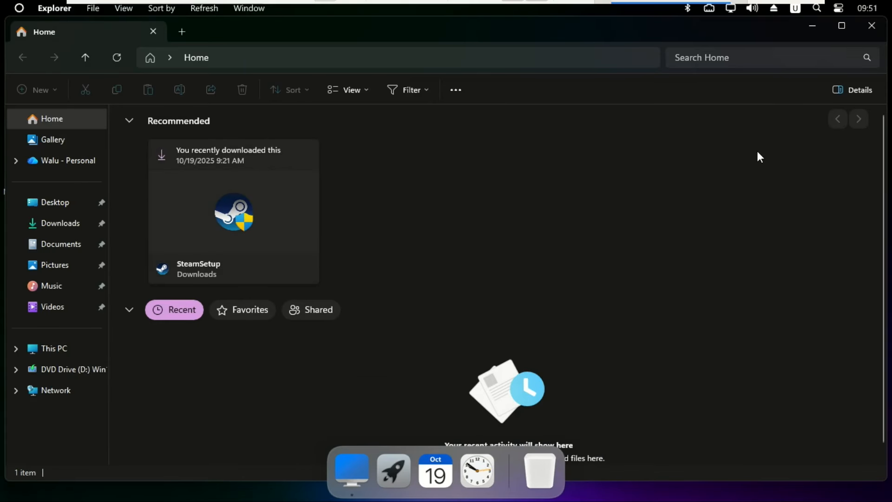
- Close File Explorer and keep Microsoft Edge in the Dock after launching it and minimizing its window
left_click(871, 26)
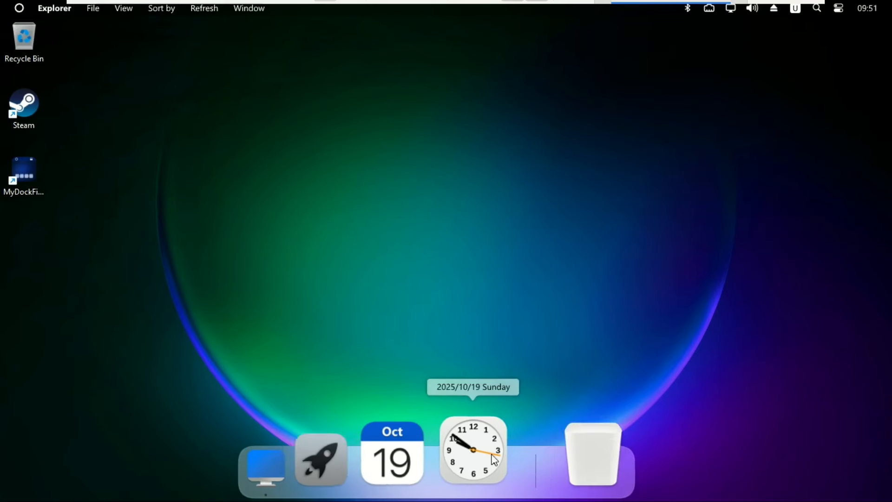
key("super")
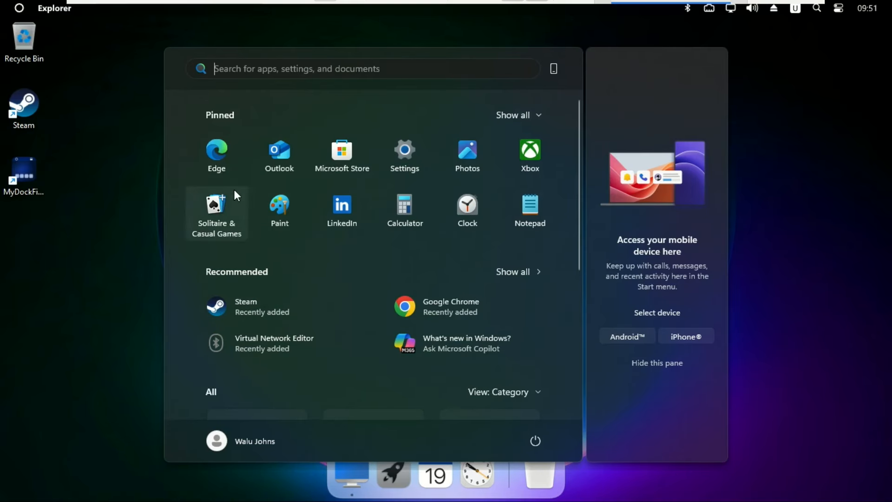
left_click(223, 164)
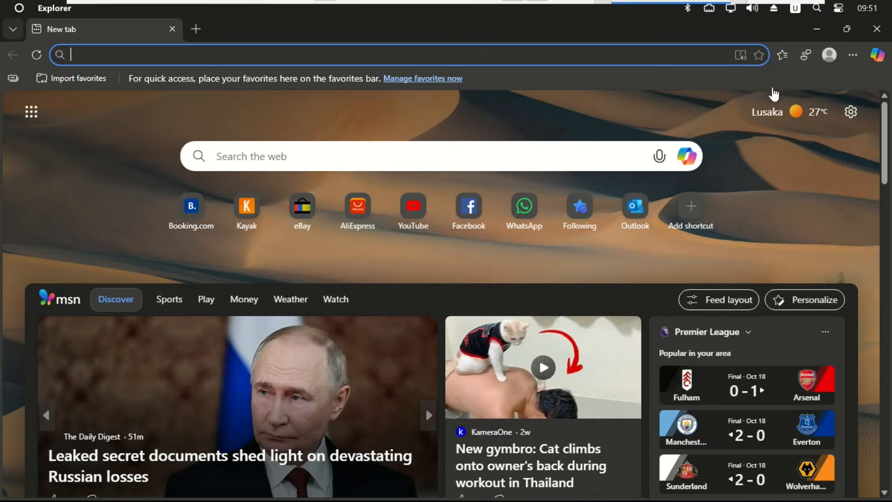
left_click(817, 32)
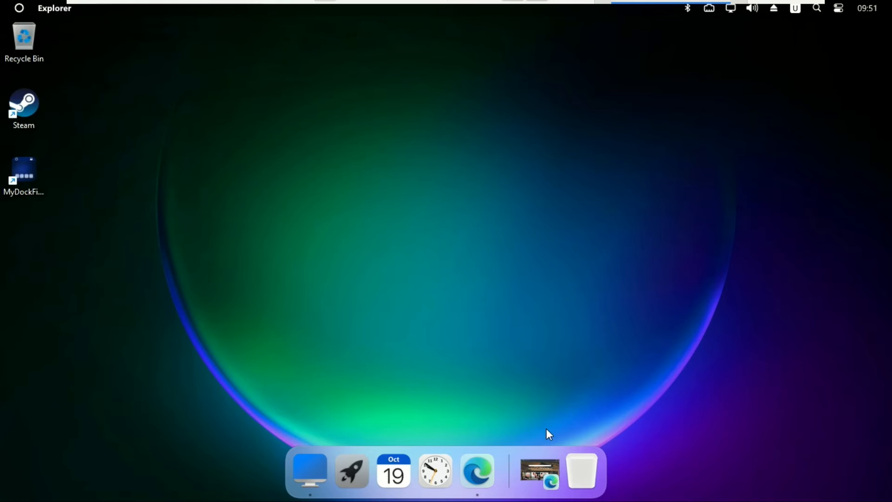
right_click(474, 475)
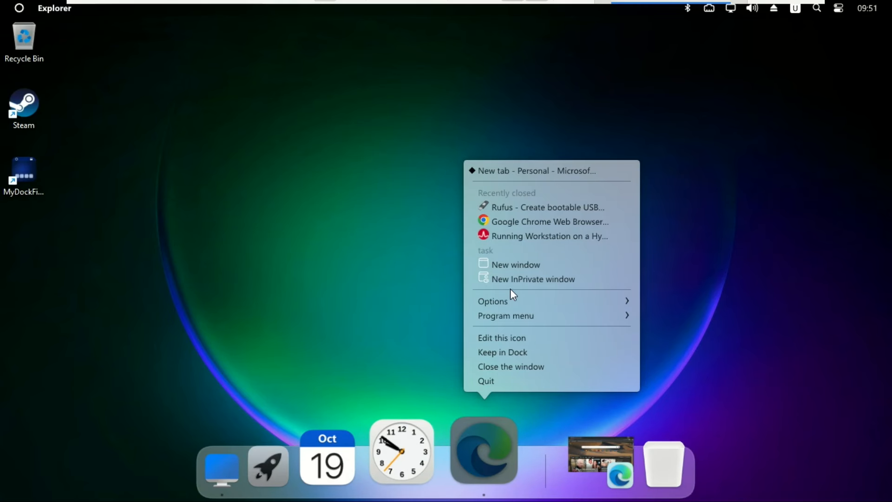
left_click(512, 353)
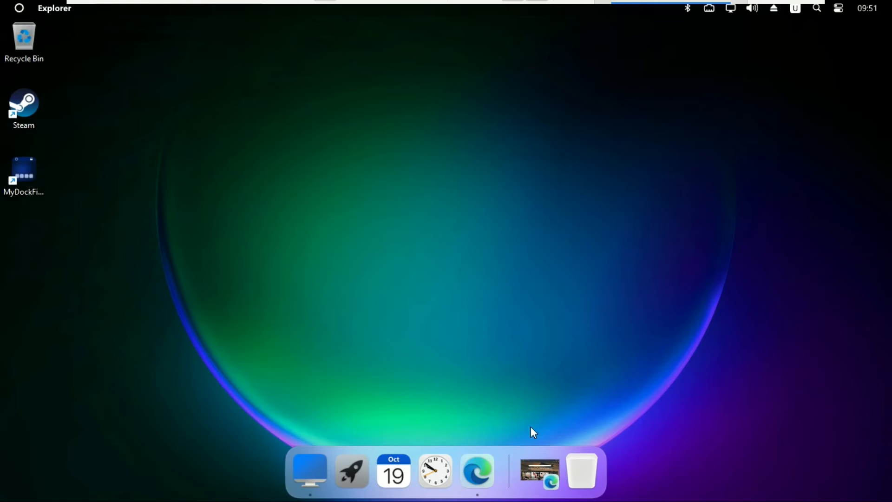
- Launch Google Chrome, keep its icon in the Dock, and close the browser window
key("super")
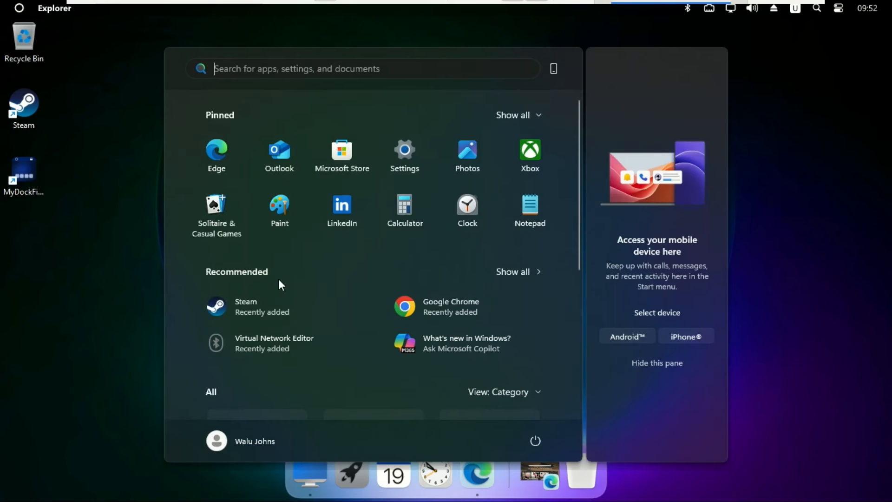
left_click(431, 297)
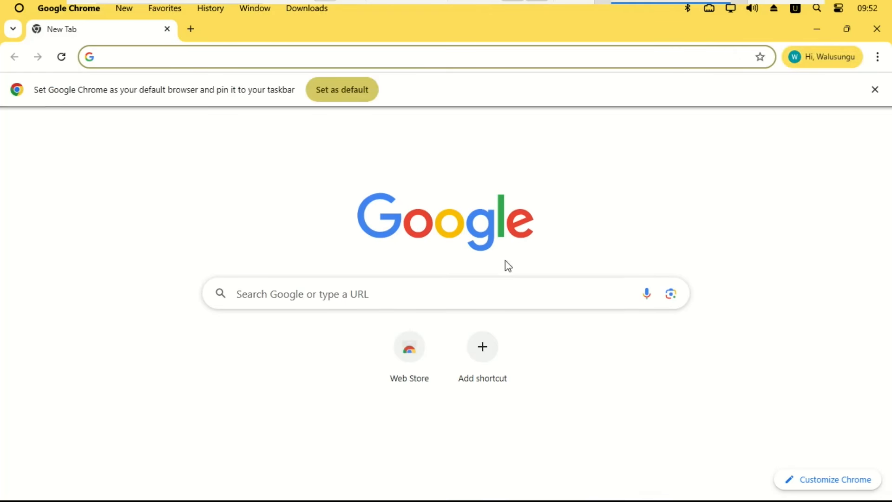
mouse_move(530, 499)
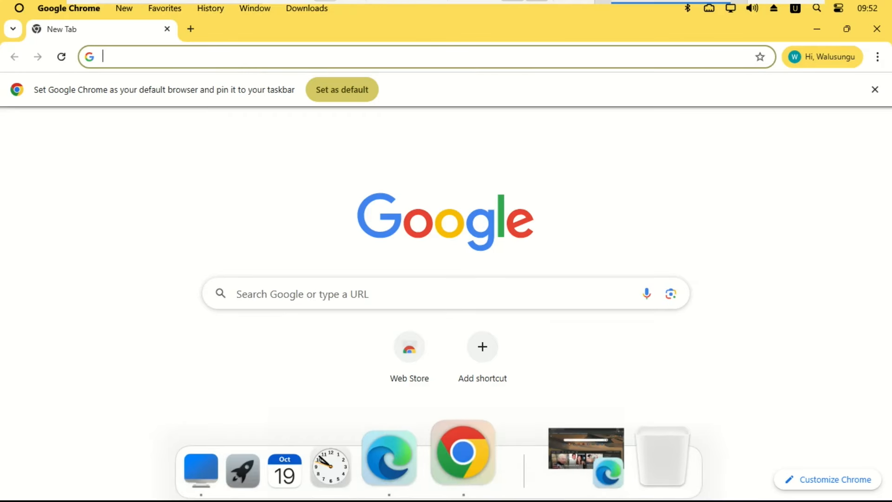
right_click(496, 447)
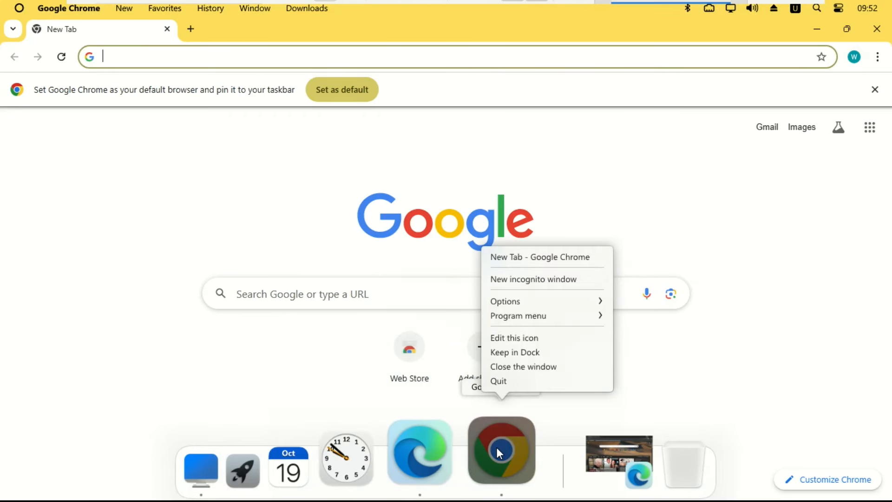
left_click(504, 354)
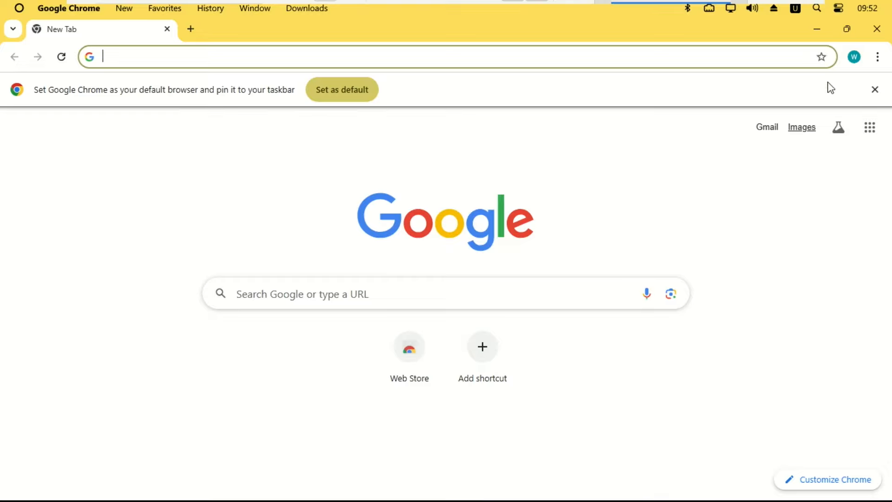
left_click(876, 29)
- Check the Dock options for the media player icon, and open the Dock preferences at the Appearance settings
mouse_move(534, 443)
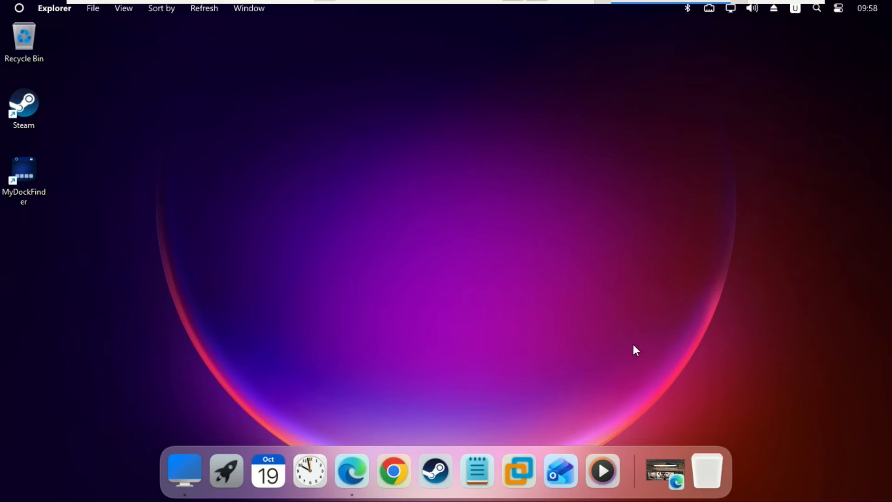
right_click(603, 470)
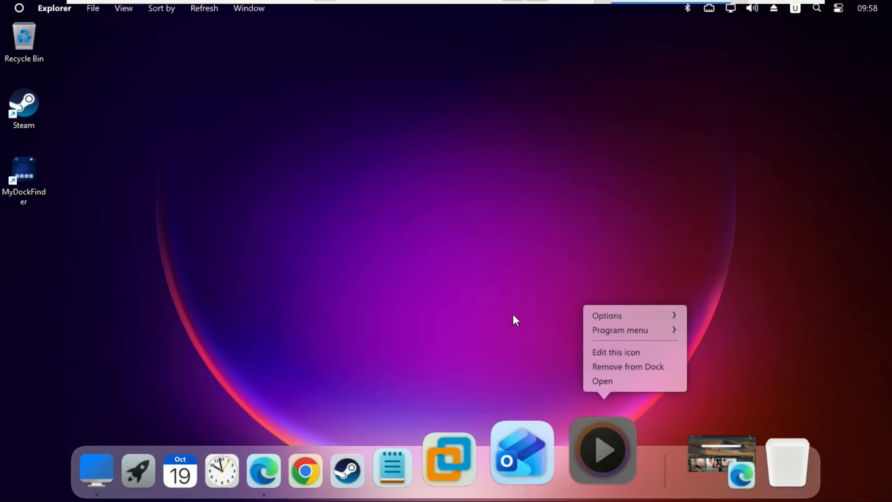
left_click(490, 296)
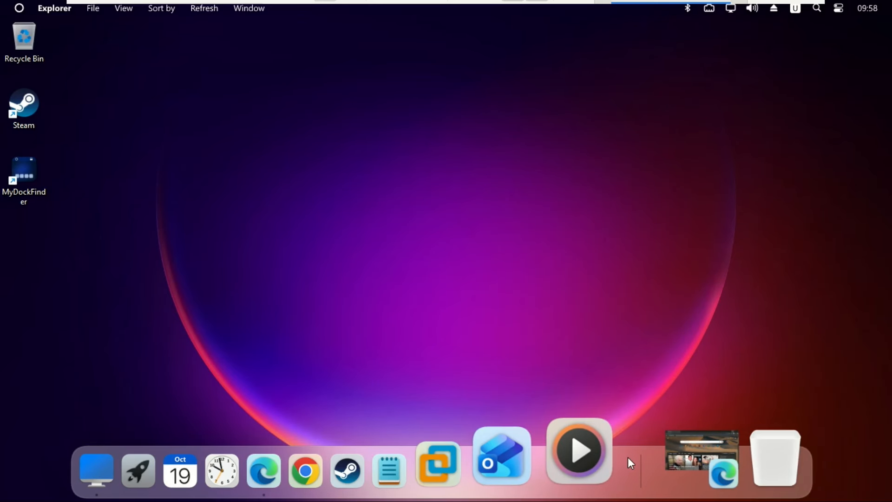
right_click(629, 459)
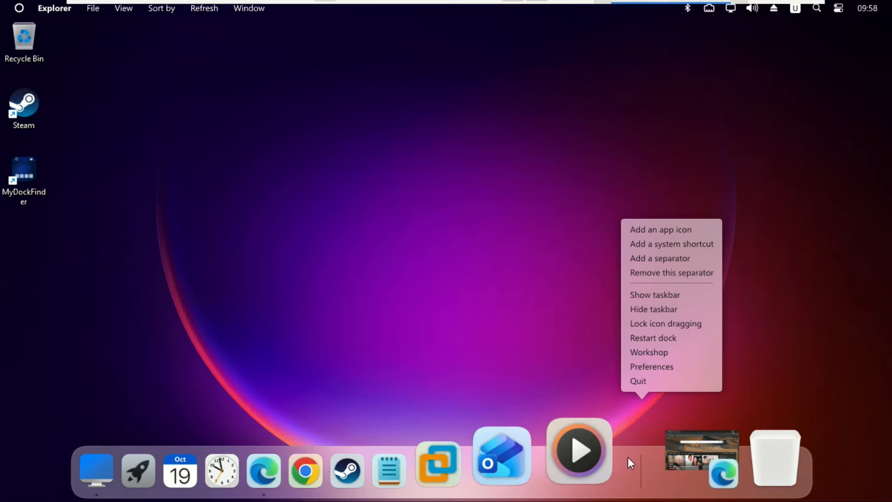
left_click(658, 366)
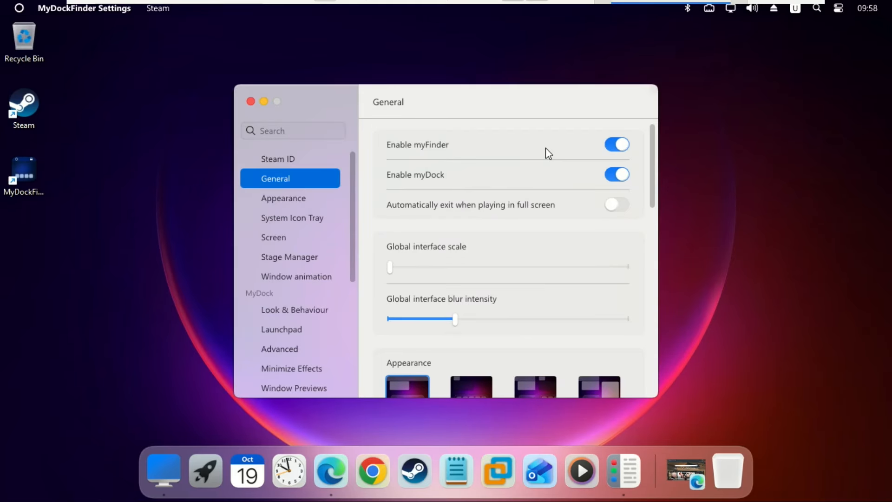
mouse_move(353, 209)
left_mouse_down()
mouse_move(363, 337)
mouse_move(359, 192)
left_mouse_up()
left_click(295, 202)
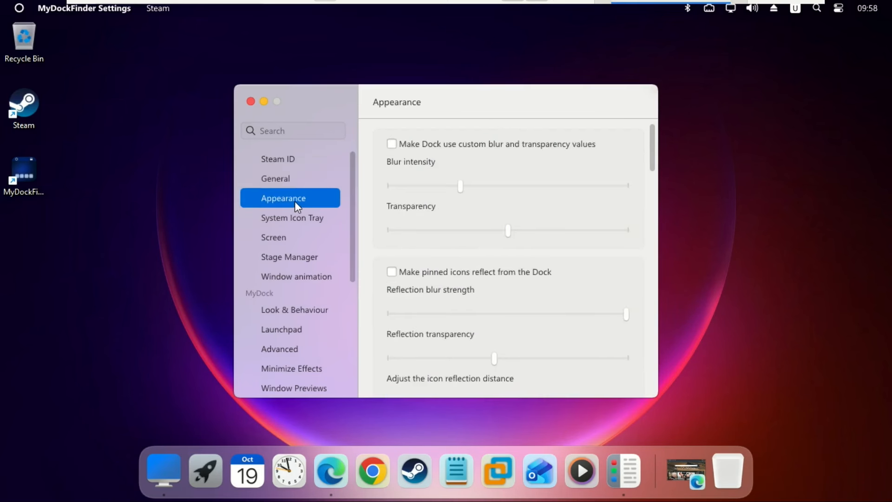
- Enable custom blur and transparency values for the Dock and lower both to roughly an eighth of their range
left_click(392, 145)
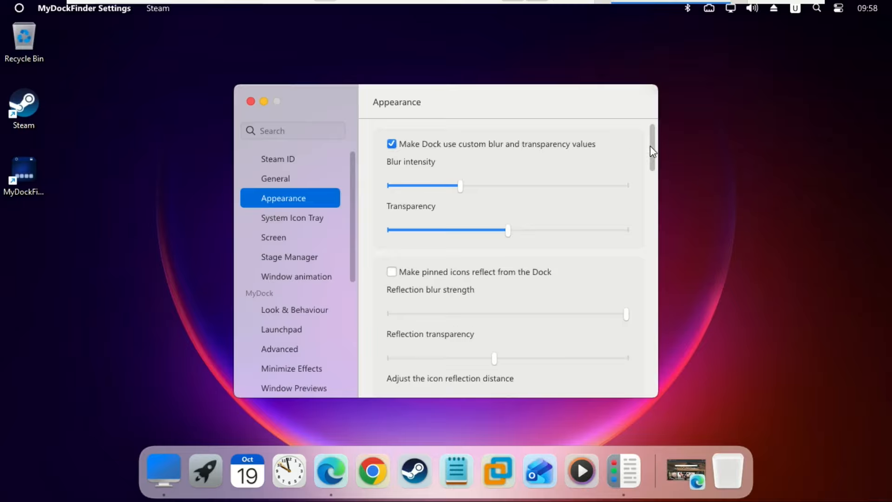
left_click_drag(651, 146, 645, 99)
left_click_drag(458, 186, 423, 189)
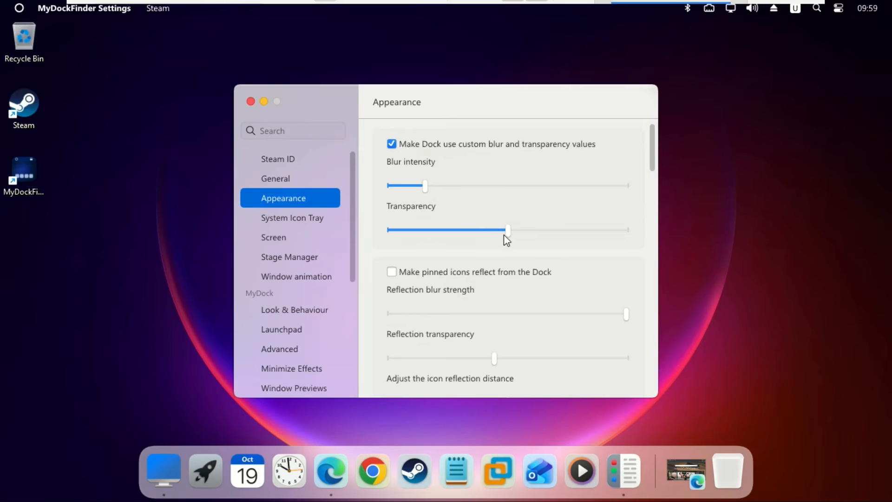
left_click_drag(506, 230, 425, 231)
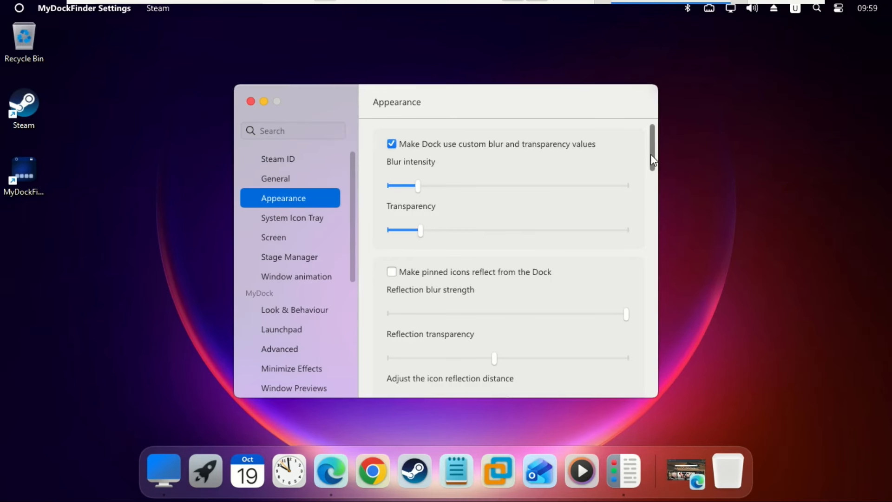
- Enable custom blur and transparency values for context menus, setting blur intensity, transparency and border transparency to about 11
left_click_drag(651, 155, 615, 218)
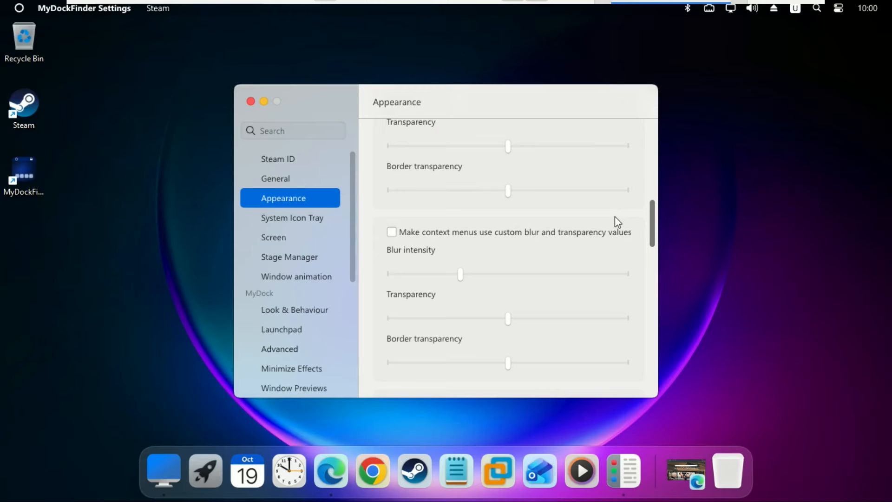
left_click(391, 232)
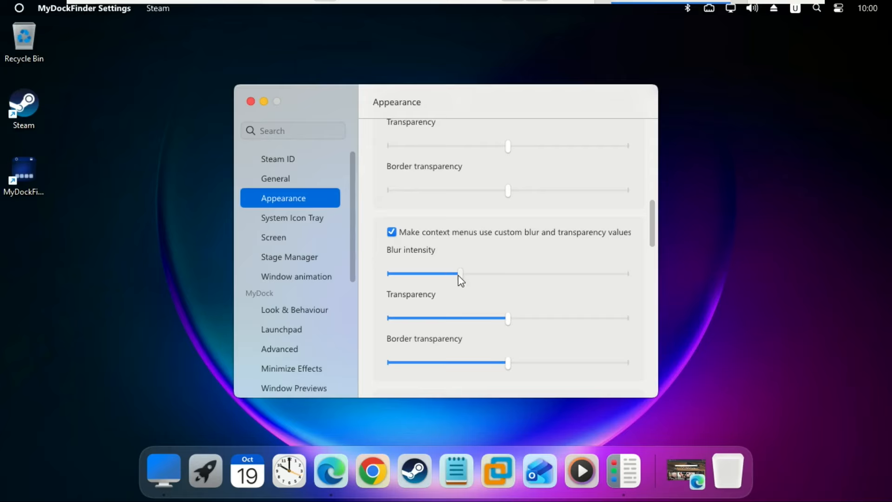
left_click_drag(458, 275, 415, 276)
left_click_drag(509, 317, 415, 316)
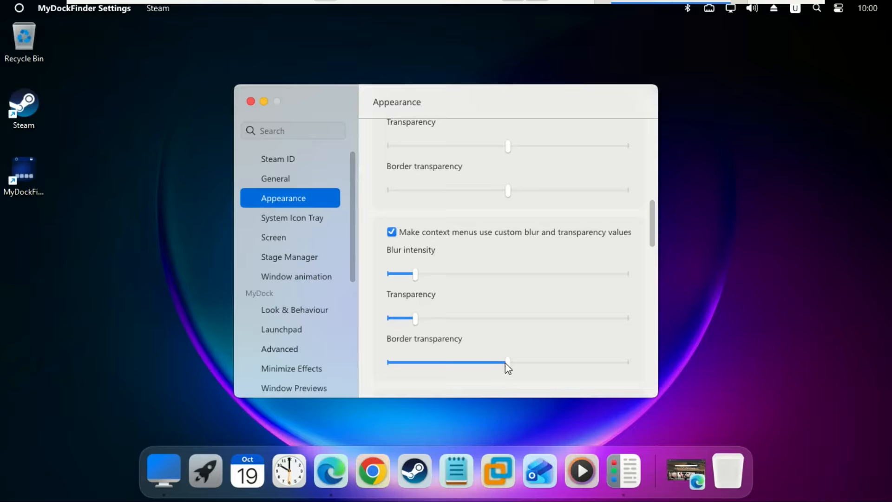
left_click_drag(505, 366, 415, 354)
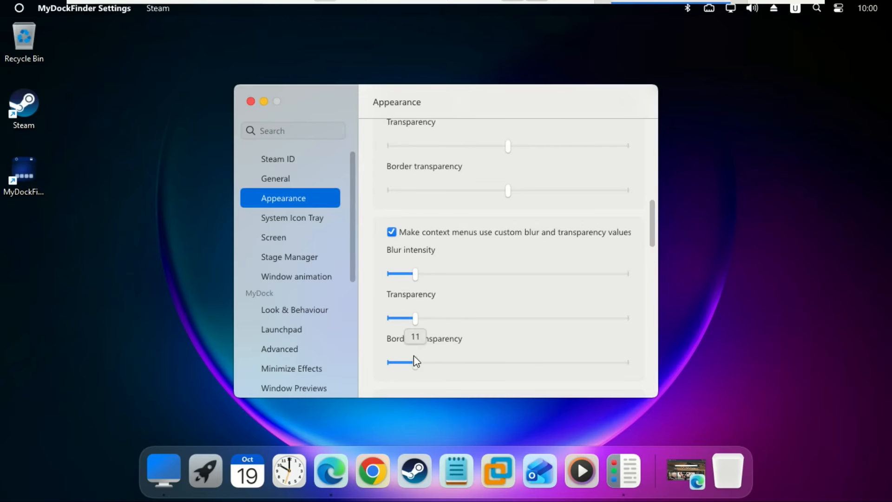
- Enable custom blur and transparency for MyDockFinder menus, setting blur intensity, transparency and border transparency to about 11
left_click_drag(651, 229, 652, 307)
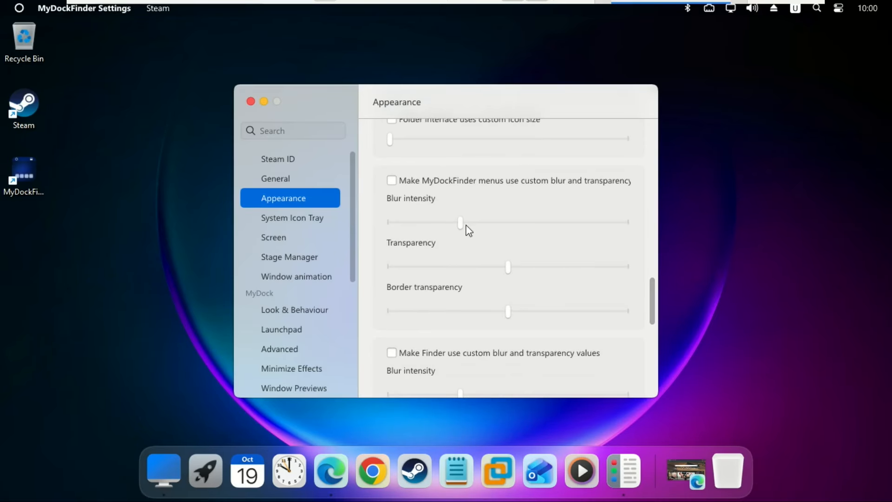
left_click(393, 181)
left_click_drag(461, 221, 417, 226)
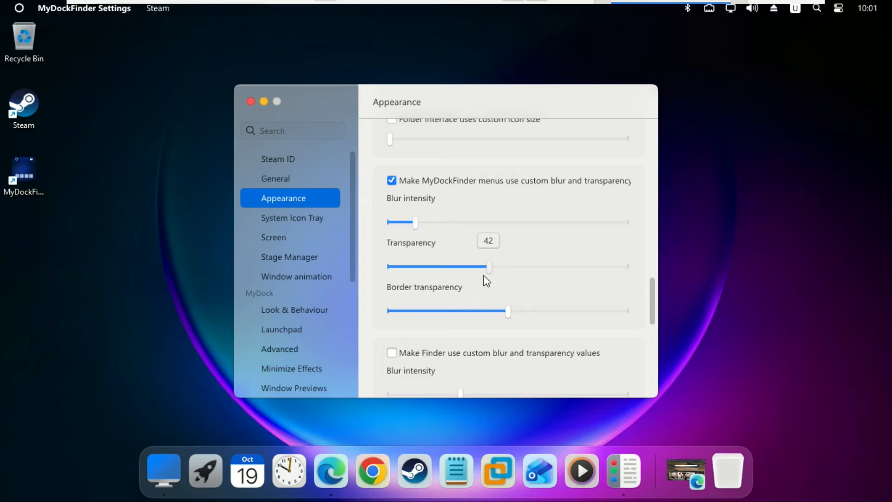
left_click_drag(484, 276, 416, 267)
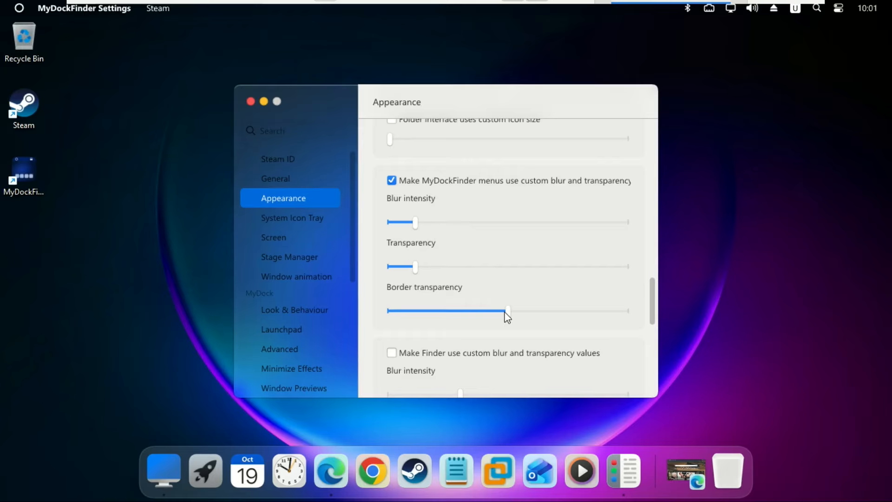
left_click_drag(499, 312, 426, 311)
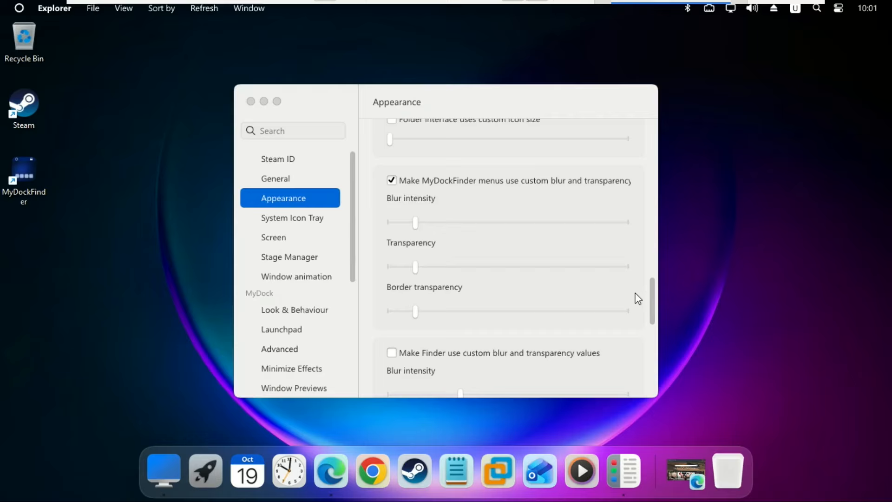
- Enable custom blur and transparency values for Finder and lower its blur intensity and transparency to the minimum
left_click_drag(651, 304, 655, 325)
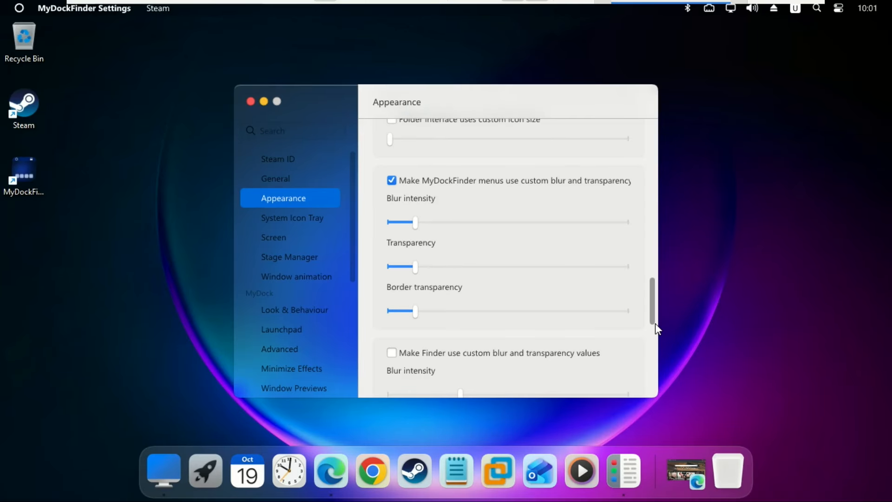
left_click_drag(651, 288, 651, 324)
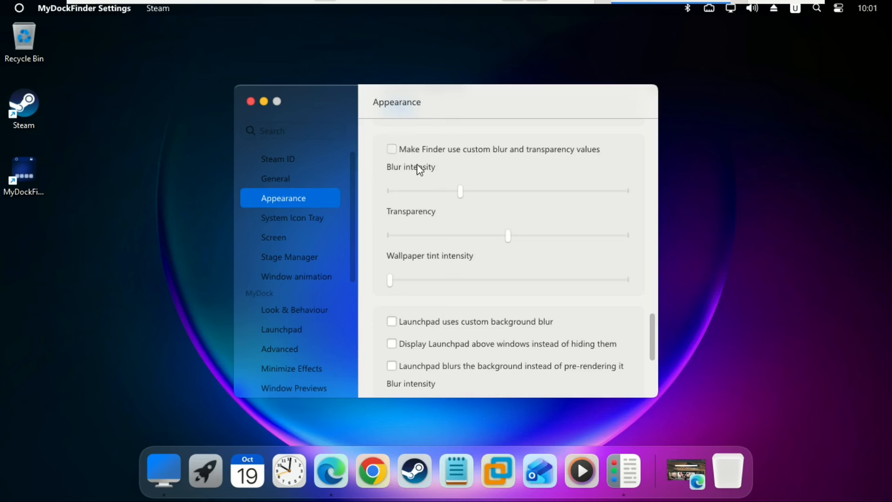
left_click(392, 149)
left_click_drag(459, 192, 392, 194)
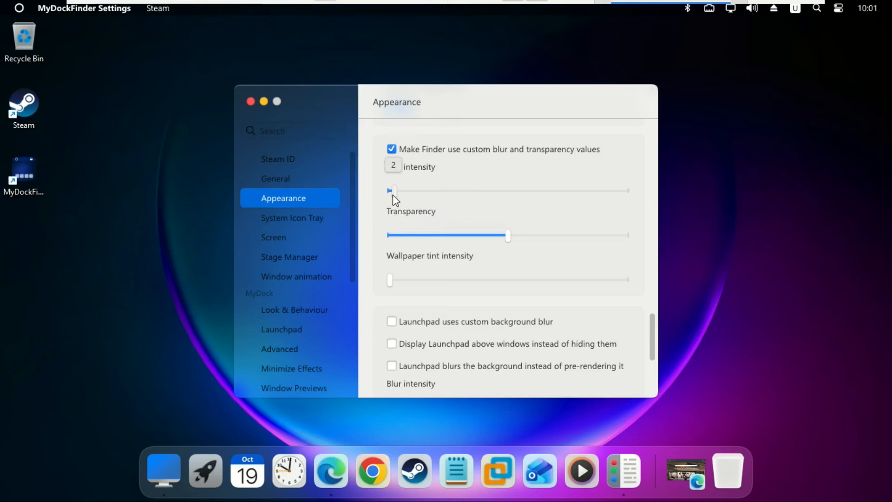
left_click_drag(508, 236, 392, 241)
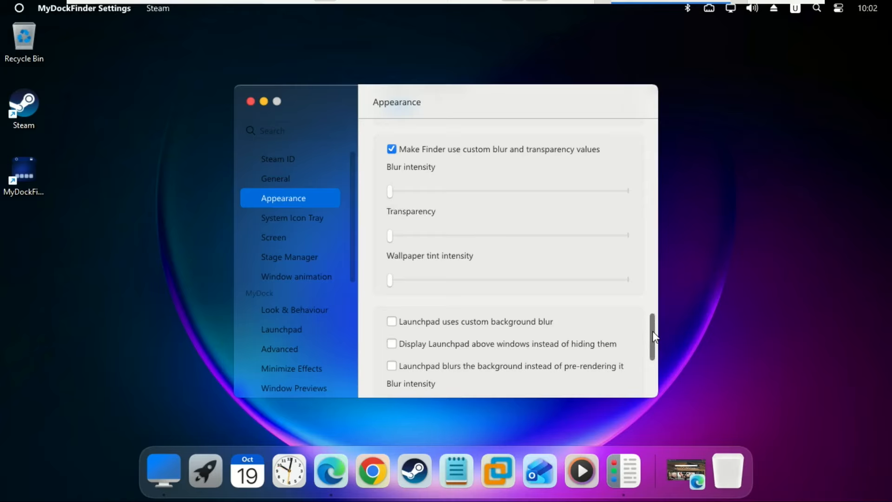
- Open the Workshop theme browser from the icon theme choices in the Appearance settings
left_click_drag(653, 337, 654, 380)
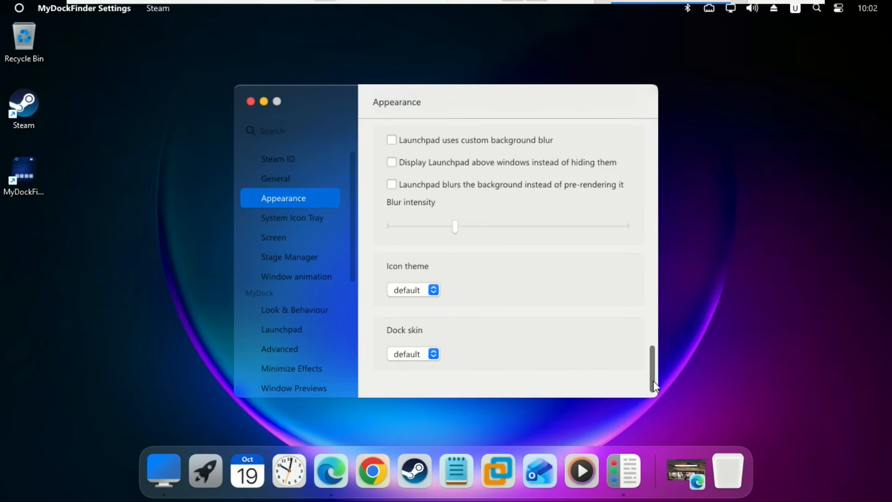
left_click(432, 291)
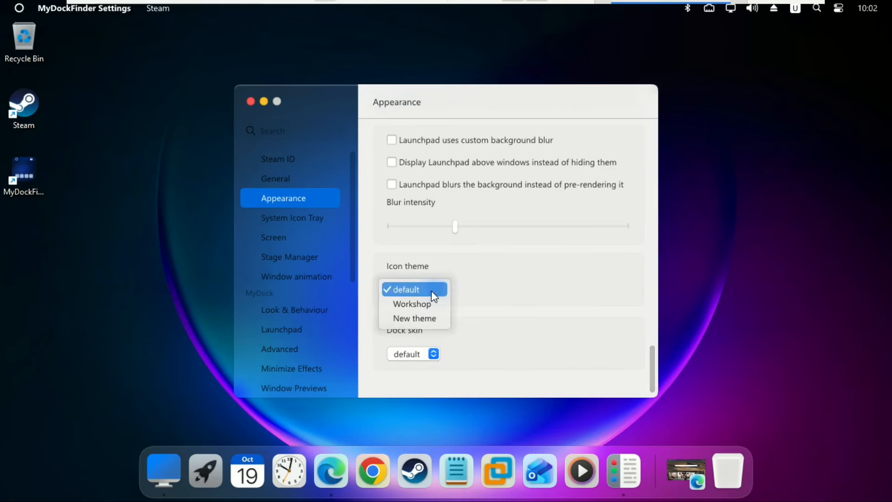
left_click(428, 306)
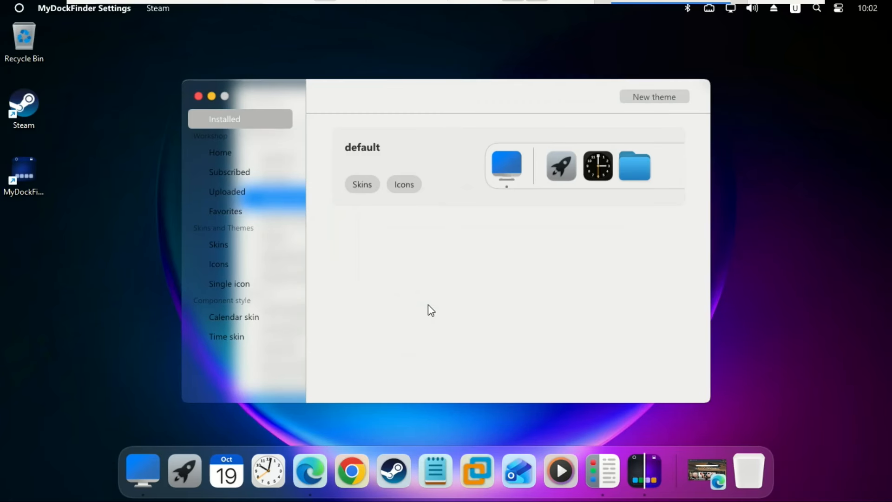
- Search the Workshop's icon themes for "tahoe" and subscribe to the Tahoe 26 Light theme
left_click(229, 264)
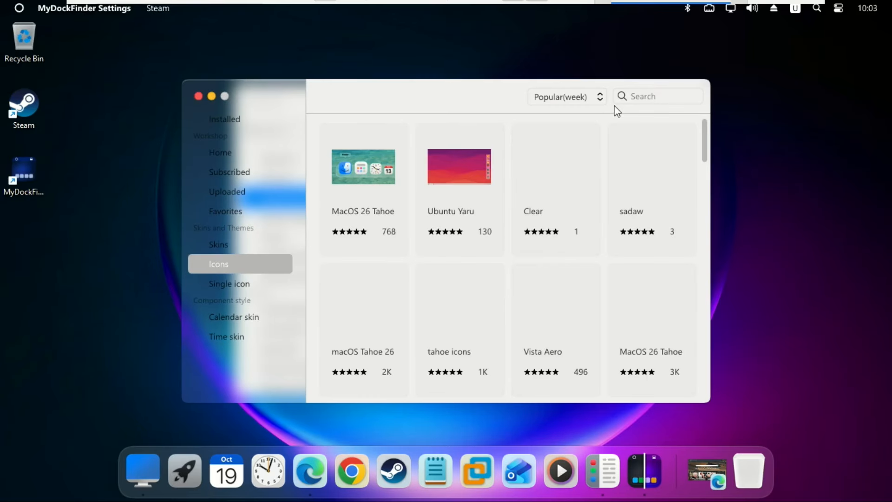
left_click(656, 96)
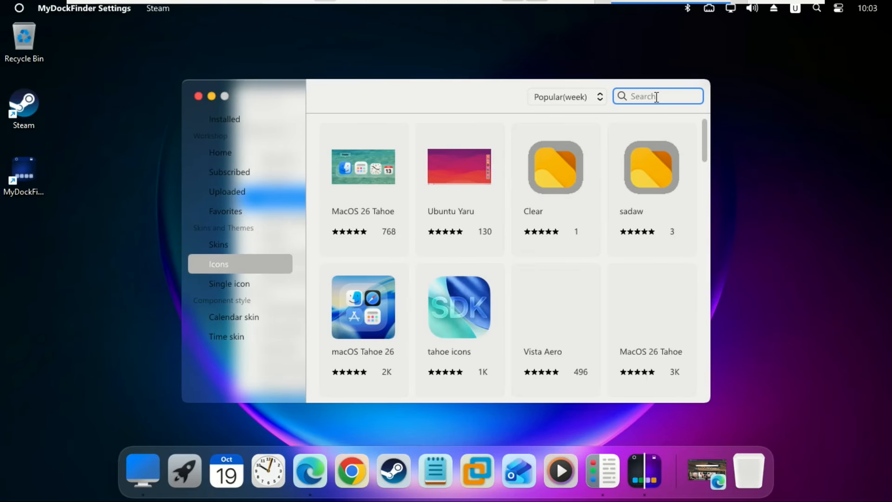
type("tahoe")
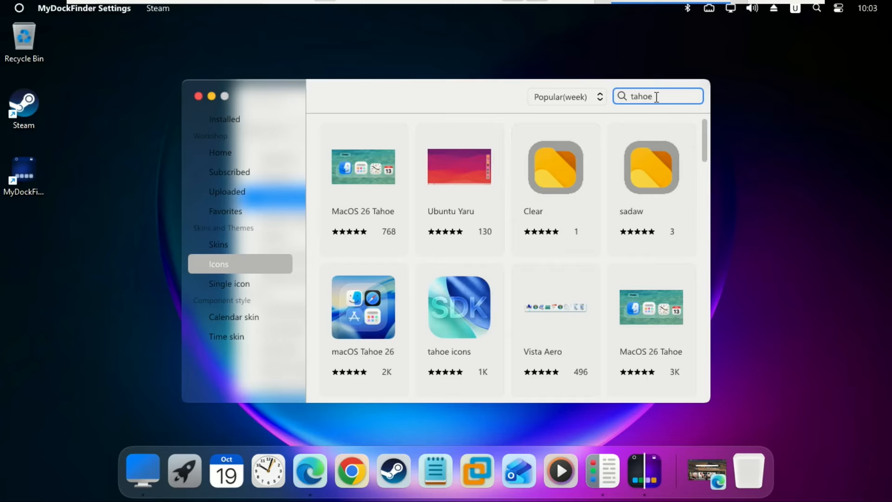
key("Return")
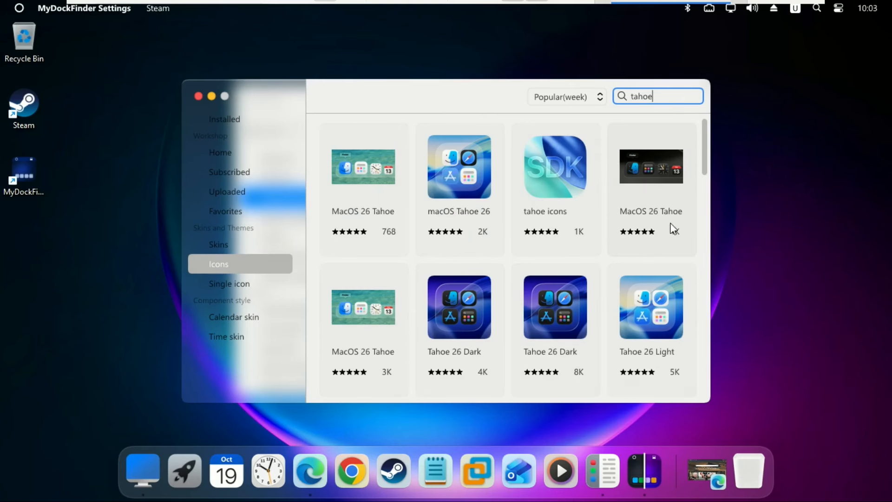
left_click(662, 303)
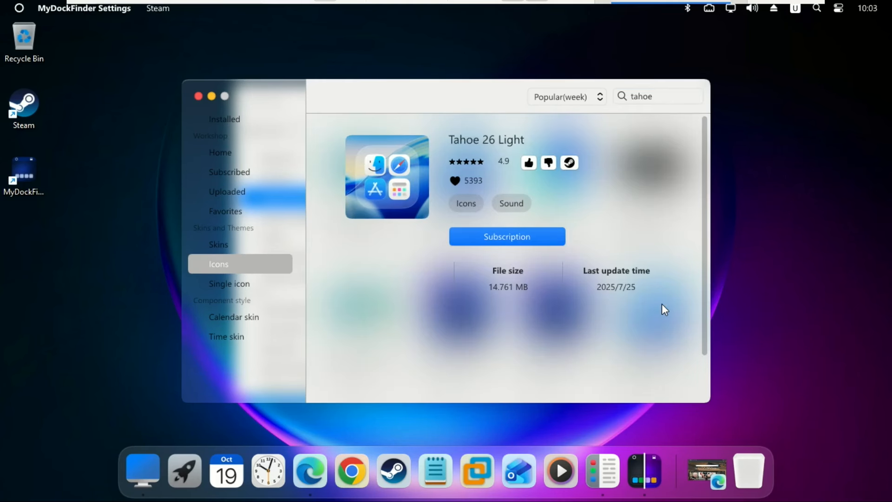
left_click(515, 237)
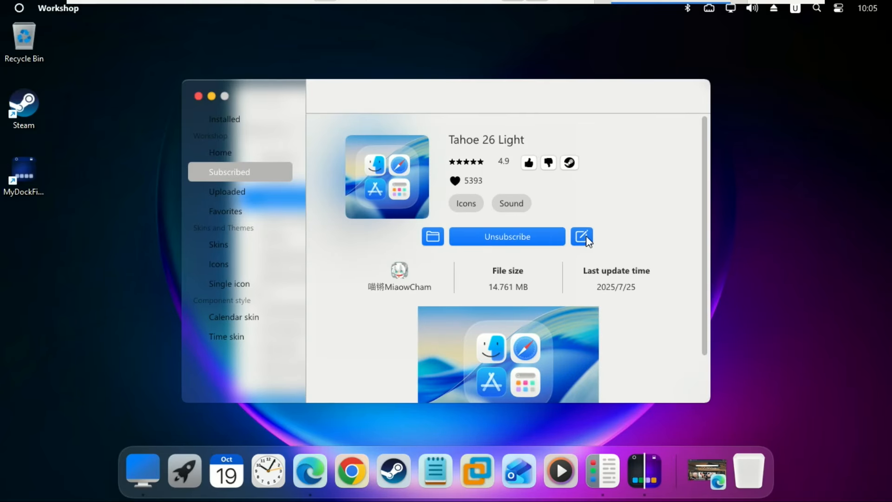
- Apply the icons of the subscribed Tahoe 26 Light theme to the Dock
left_click(584, 237)
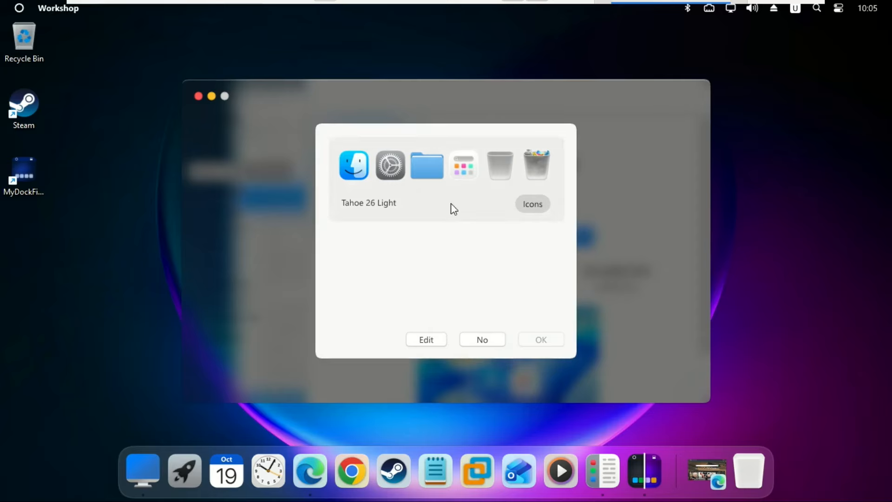
left_click(532, 207)
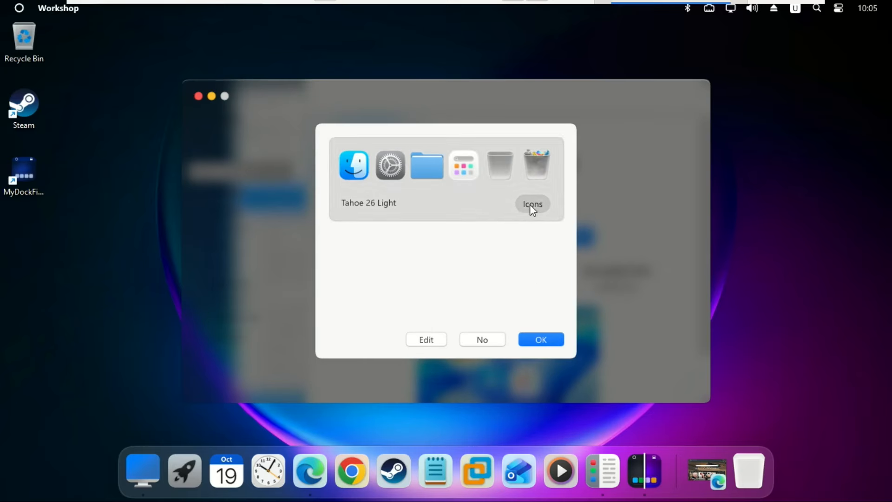
left_click(536, 341)
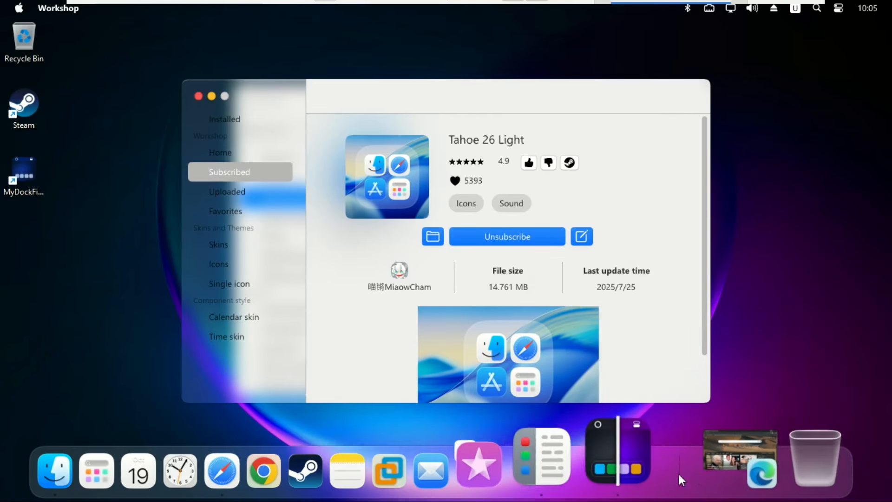
mouse_move(701, 476)
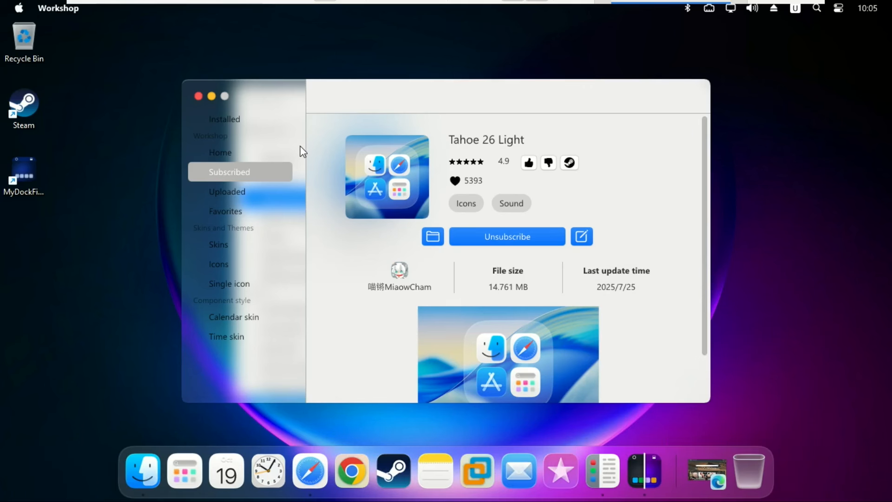
- Apply the Tahoe 26 Light icons again from the installed themes and close the Workshop
left_click(231, 119)
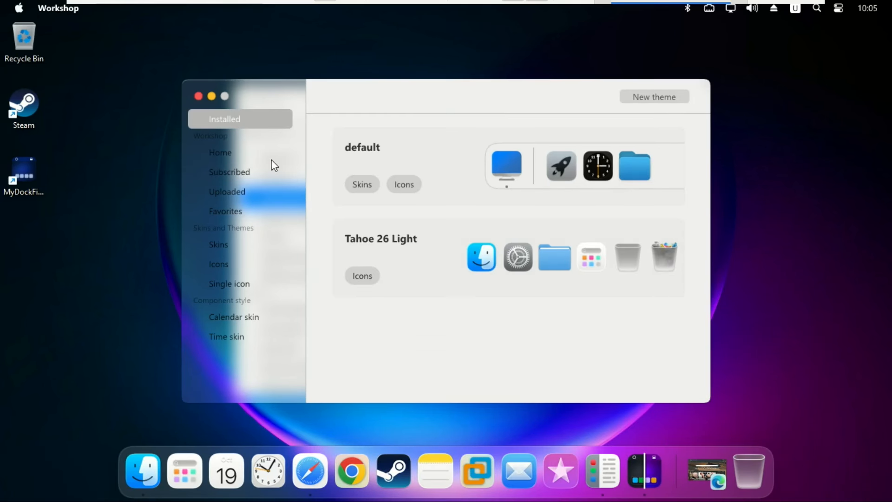
left_click(405, 263)
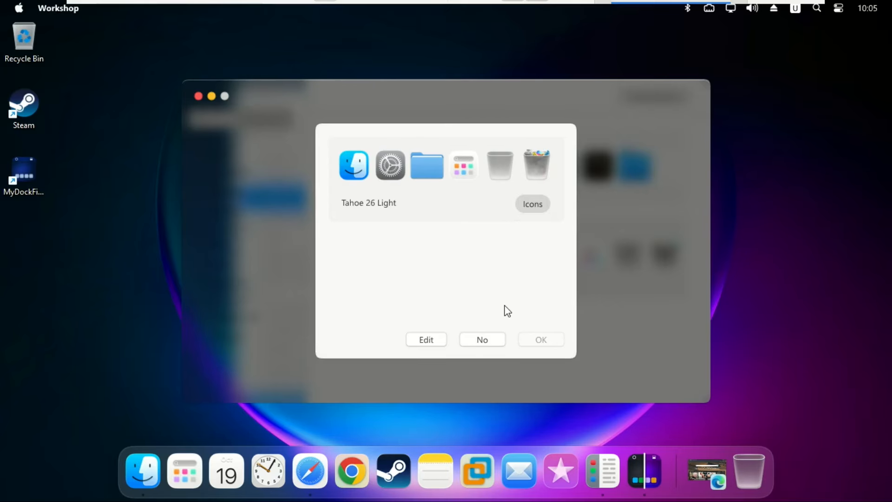
left_click(470, 200)
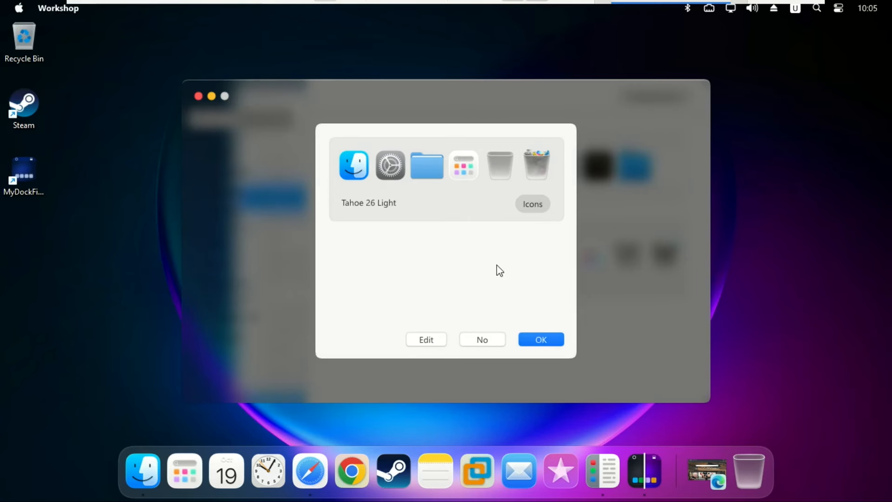
left_click(538, 336)
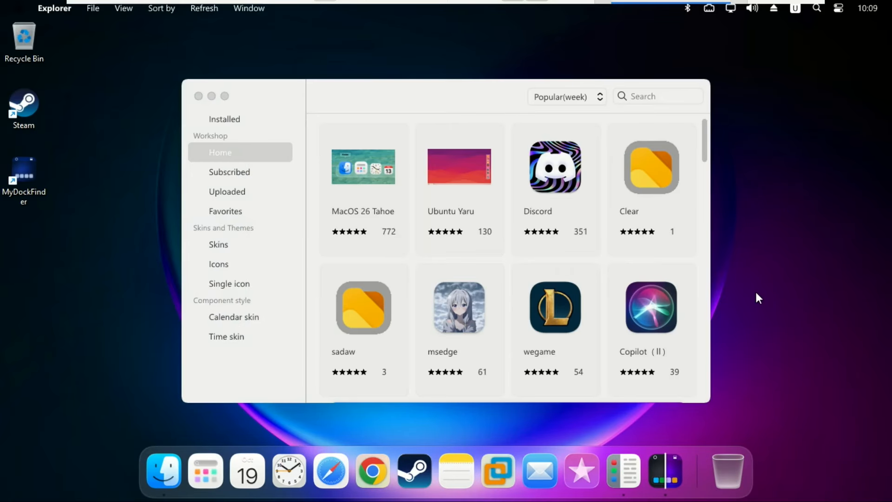
left_click(199, 96)
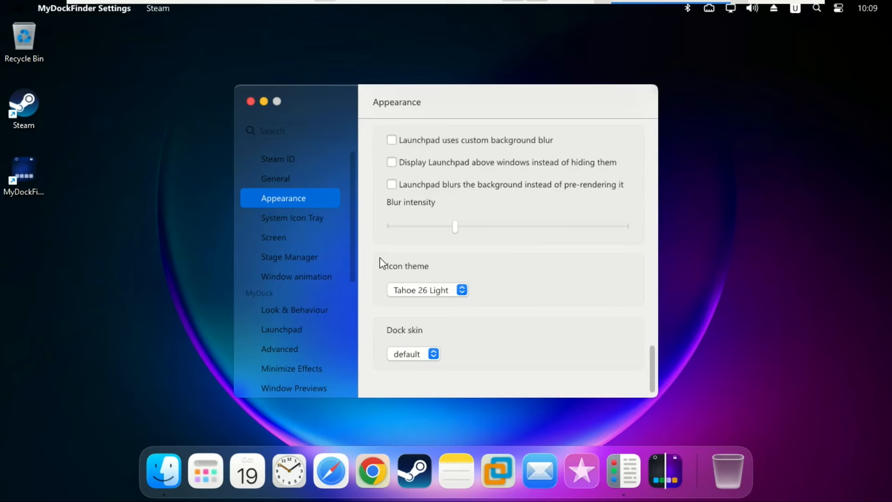
- Choose the fourth, blurred effect for window opening, and enable the window close animation with the matching blurred effect
left_click(303, 278)
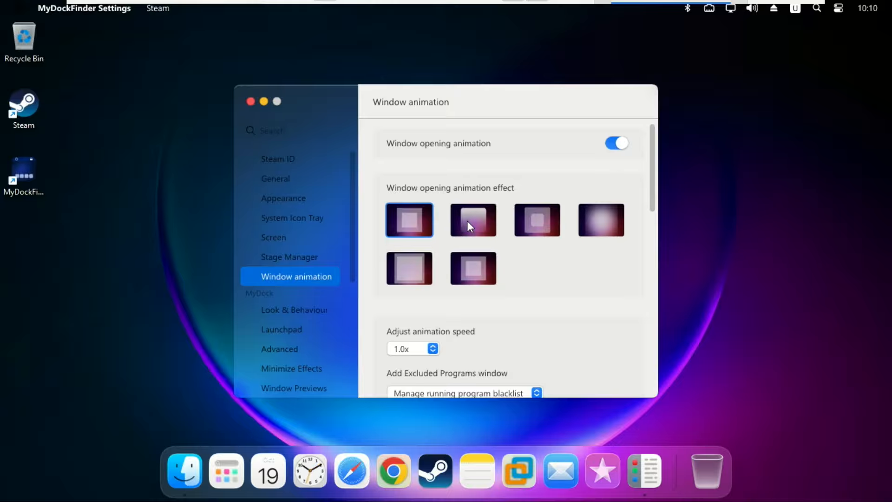
left_click(591, 219)
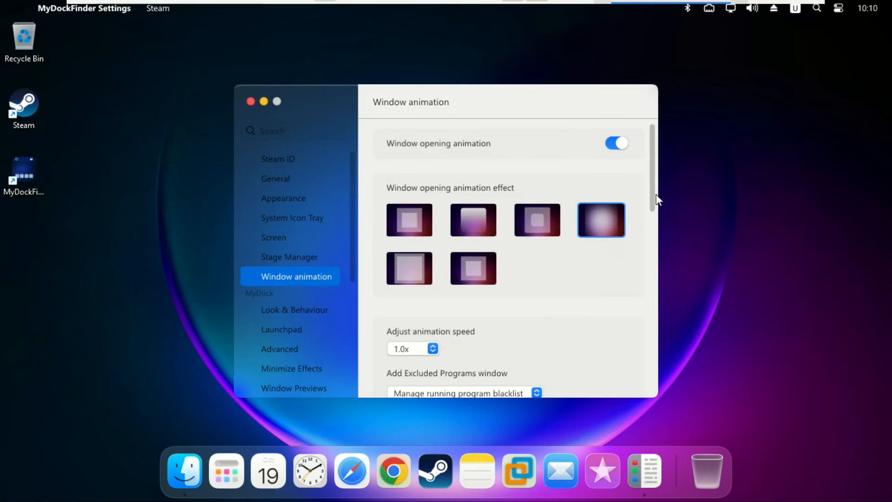
left_click_drag(655, 199, 655, 254)
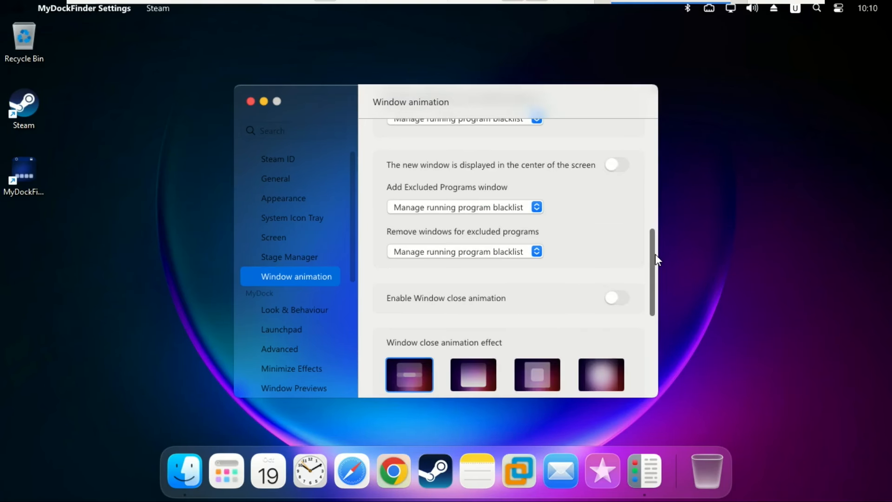
left_click(618, 298)
left_click_drag(649, 261, 655, 319)
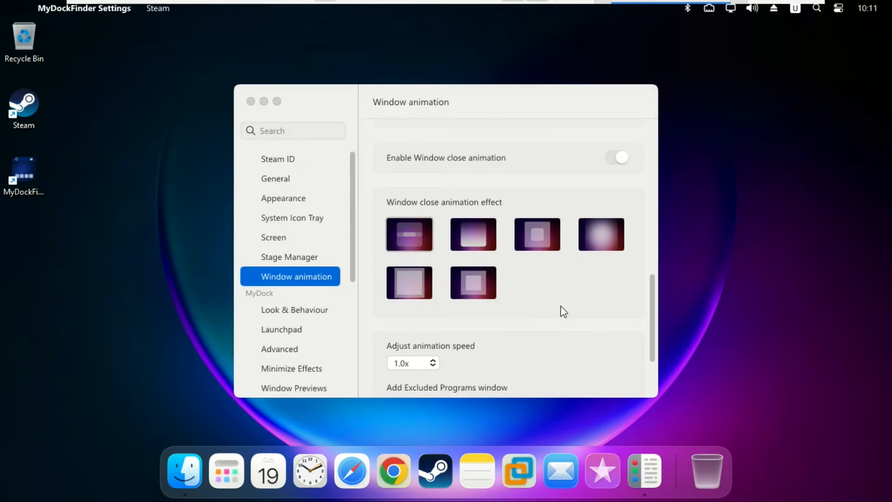
left_click(600, 237)
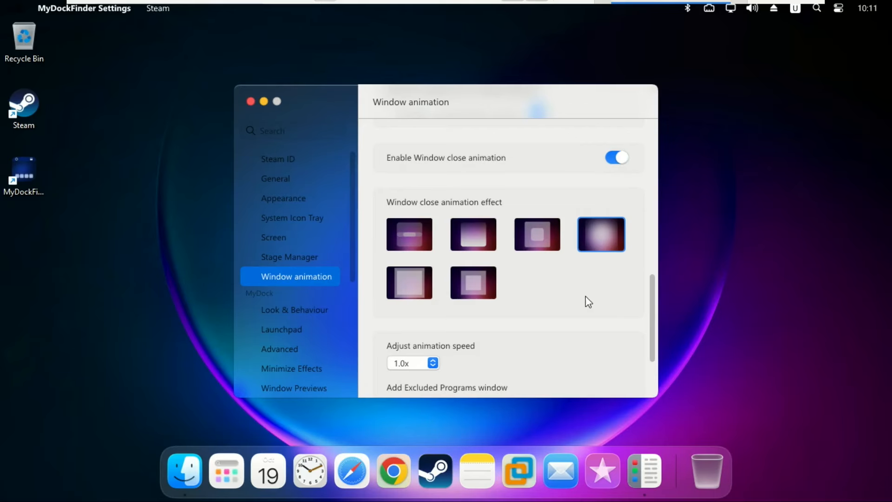
- Enlarge the Dock icons to a little under half of the size range and slightly reduce their magnification
left_click(286, 310)
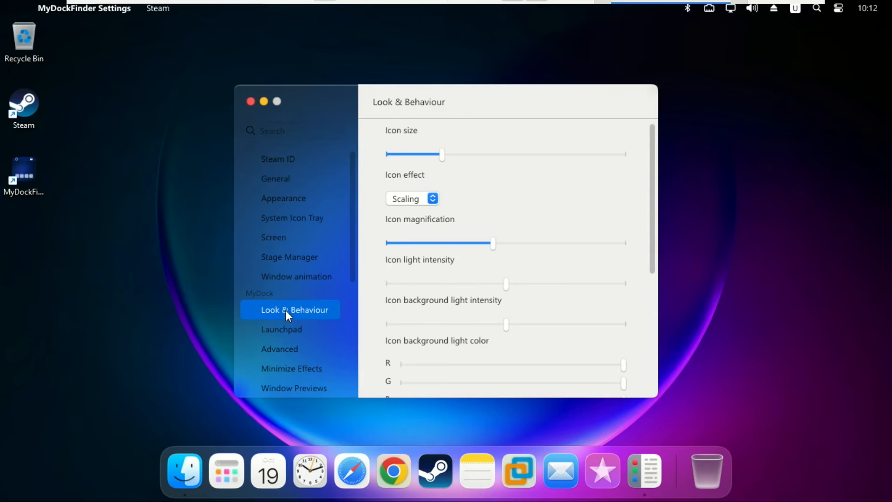
left_click_drag(436, 156, 492, 157)
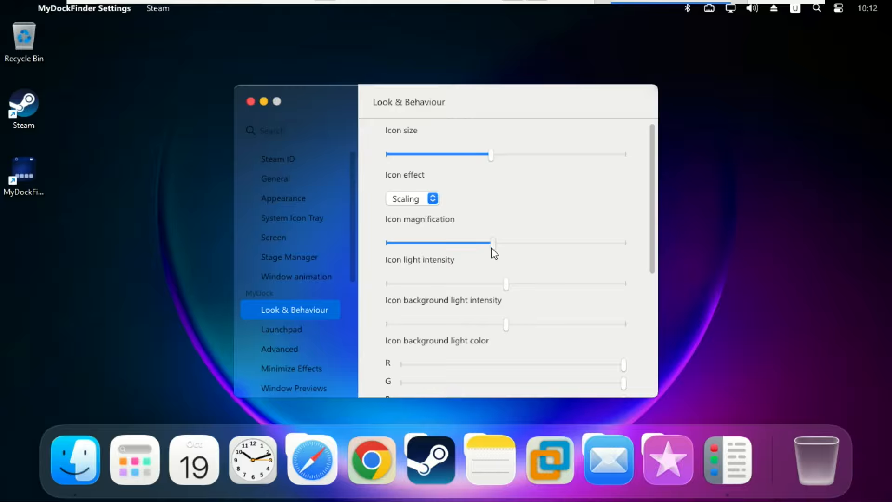
left_click_drag(488, 249, 482, 246)
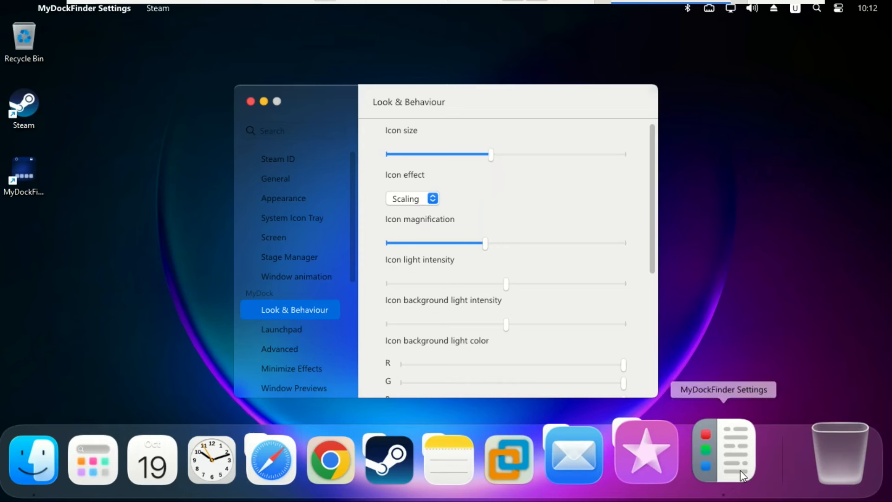
mouse_move(739, 469)
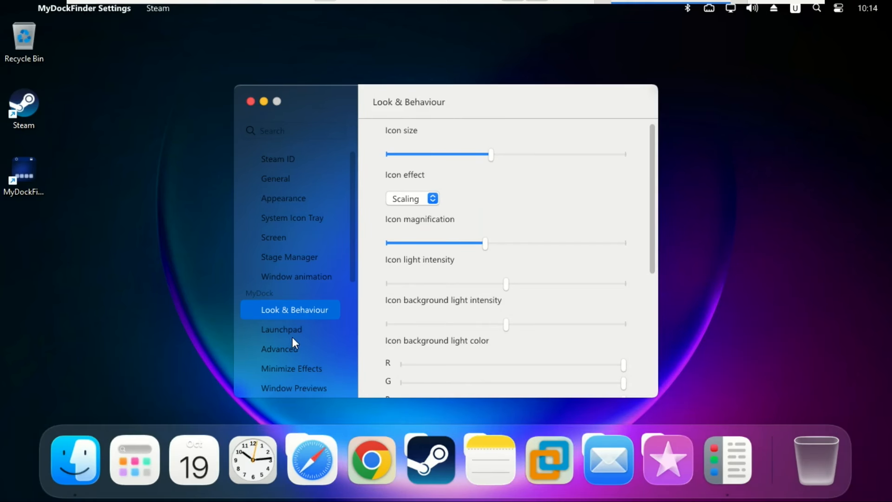
- Set Launchpad to display Added icons&Start Menu&Desktop and accept resetting its icons
left_click(291, 331)
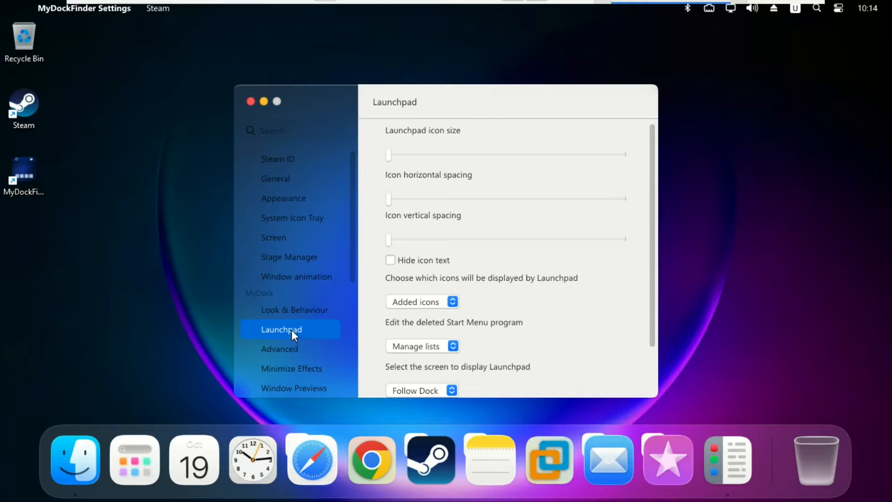
left_click(455, 302)
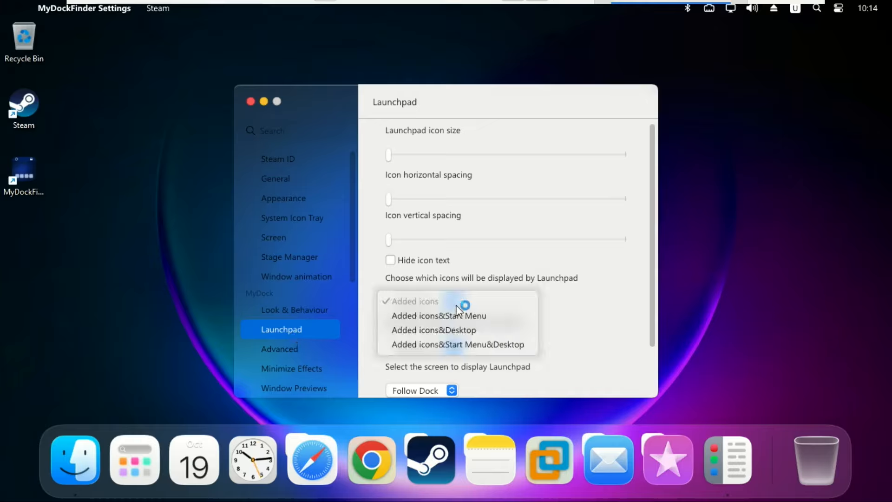
left_click(455, 344)
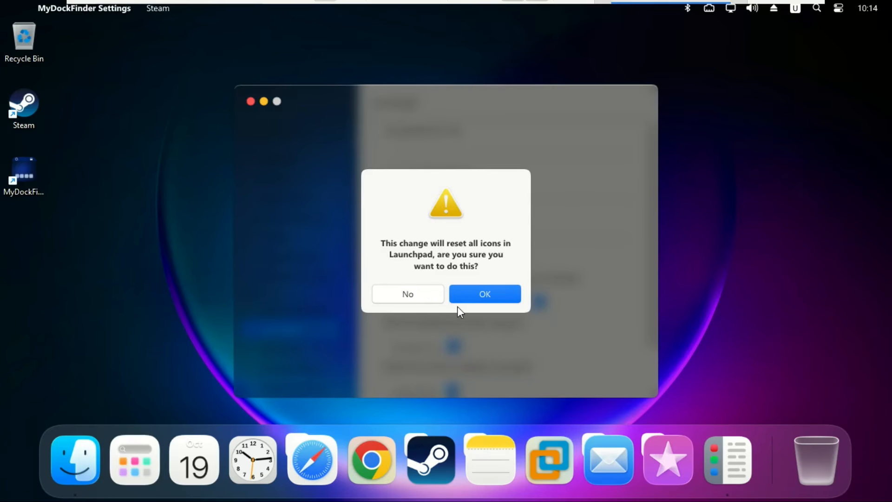
left_click(473, 293)
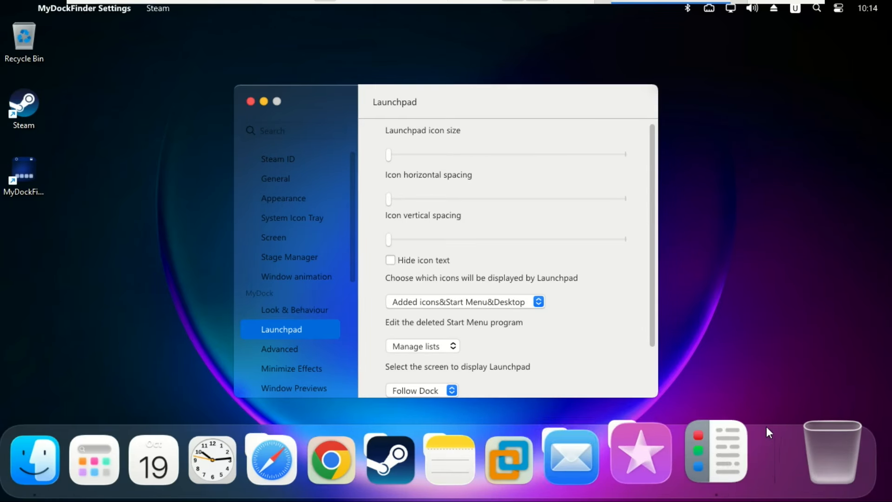
- Restart the Dock, and open Launchpad to check its app icons before closing it
right_click(767, 429)
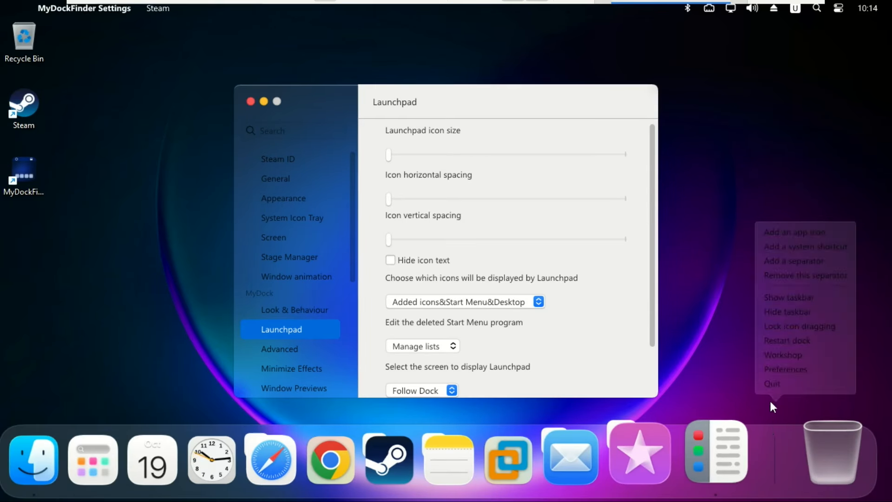
left_click(782, 346)
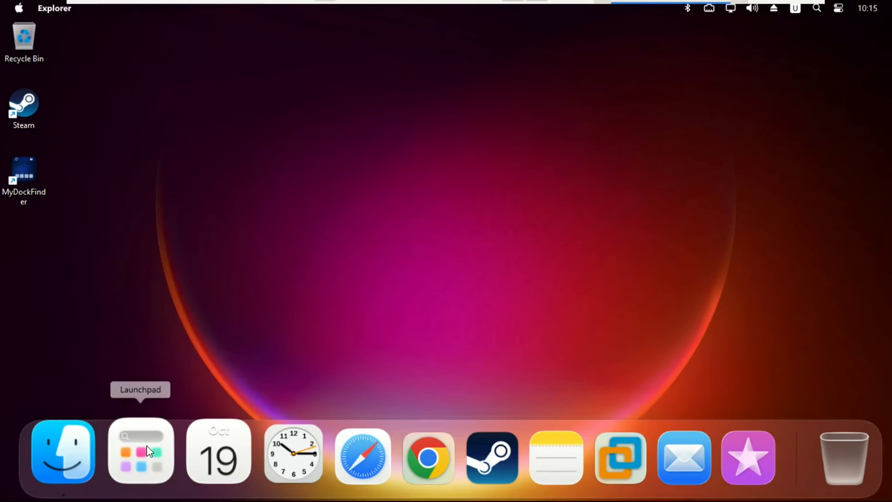
left_click(147, 445)
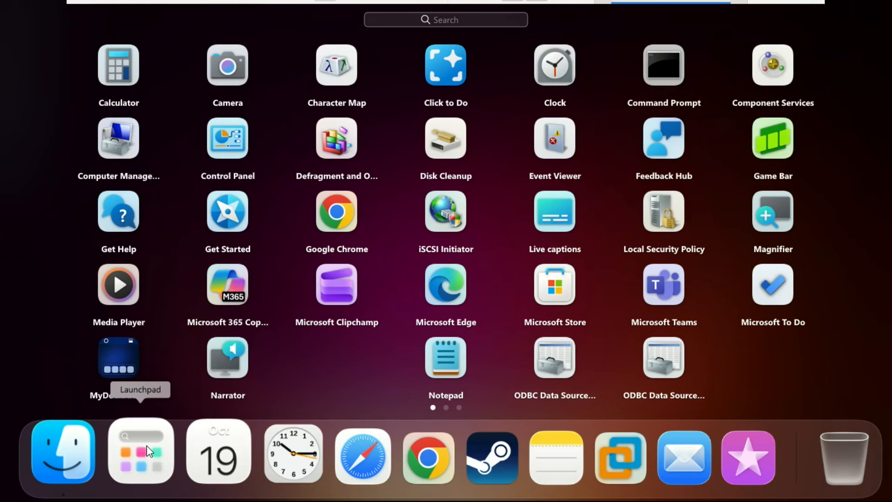
left_click(147, 445)
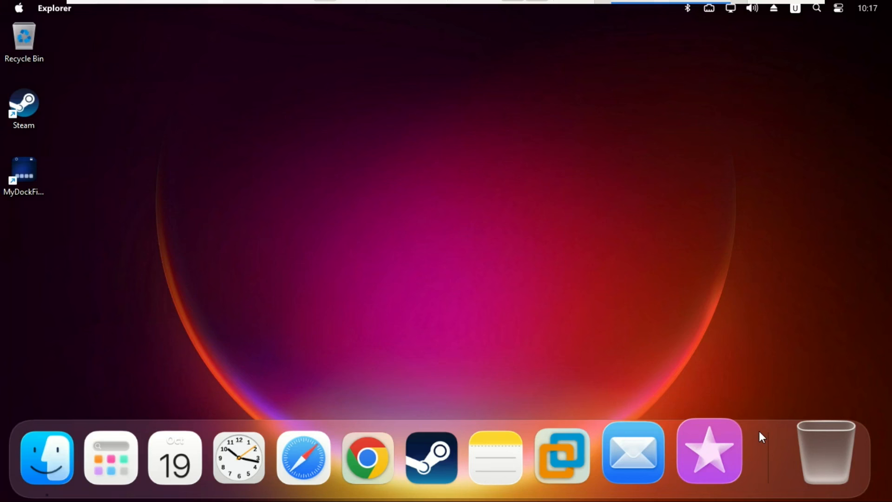
- Open the Dock's preferences and set the start on boot method to Start as a service in the General settings
right_click(760, 430)
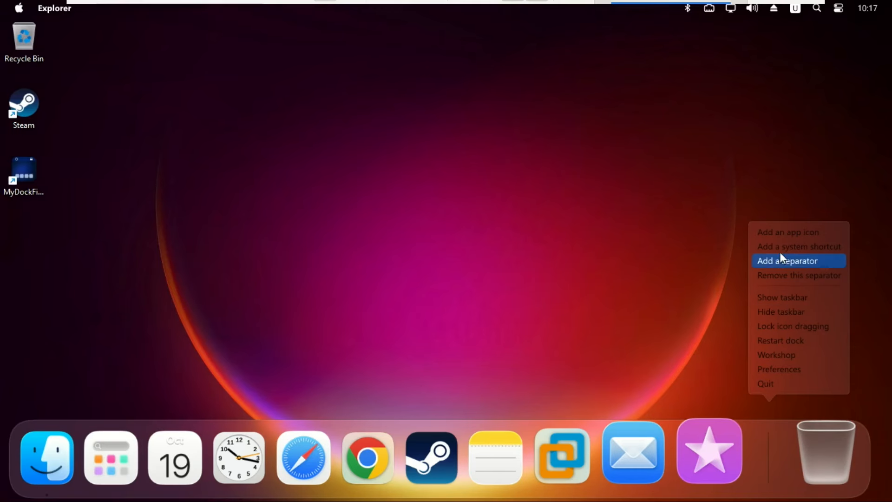
left_click(779, 368)
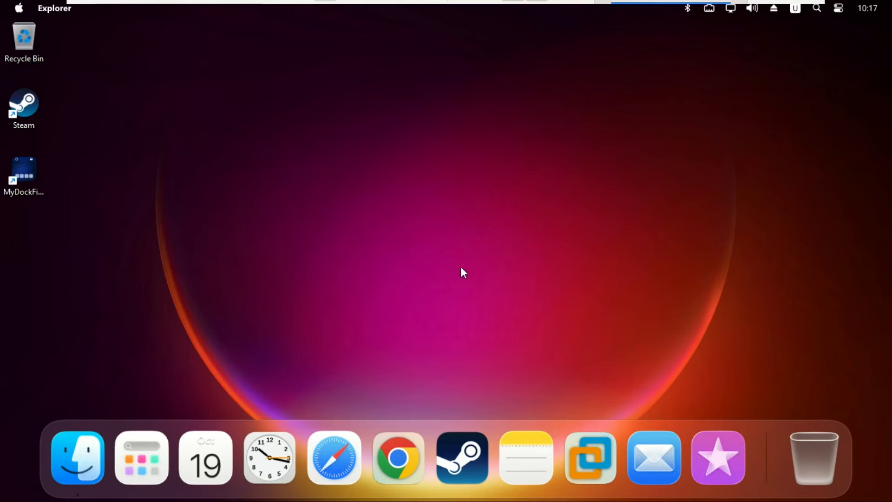
scroll(650, 198, "down", 1)
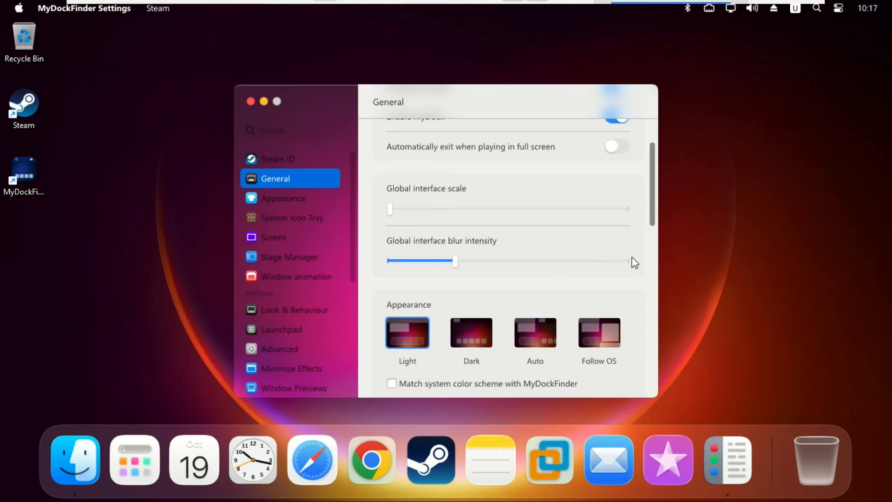
left_click_drag(652, 194, 655, 291)
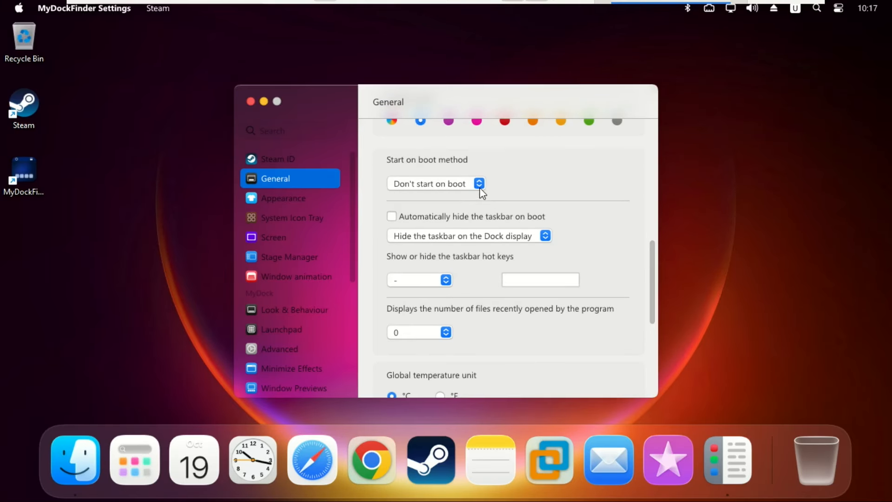
left_click(478, 184)
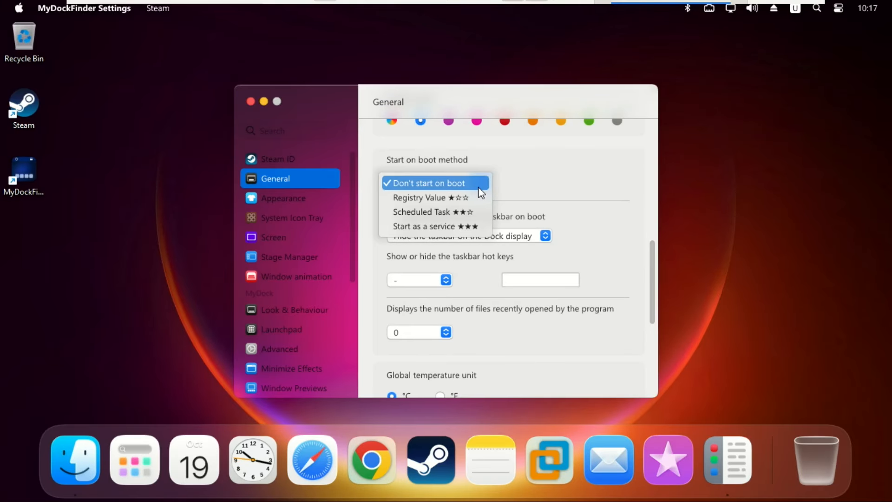
left_click(450, 229)
left_click(388, 351)
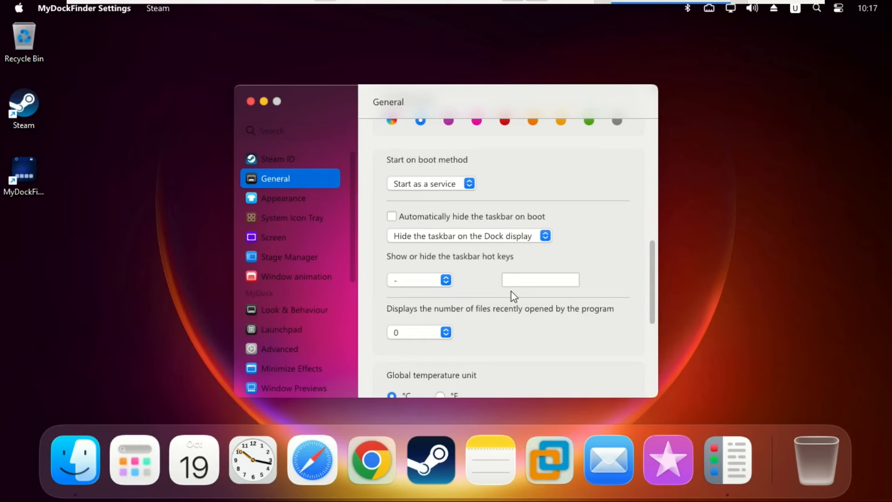
- Enable automatic hiding of the taskbar on boot, refresh the desktop, and close the MyDockFinder settings
left_click(394, 216)
left_click_drag(653, 269, 662, 332)
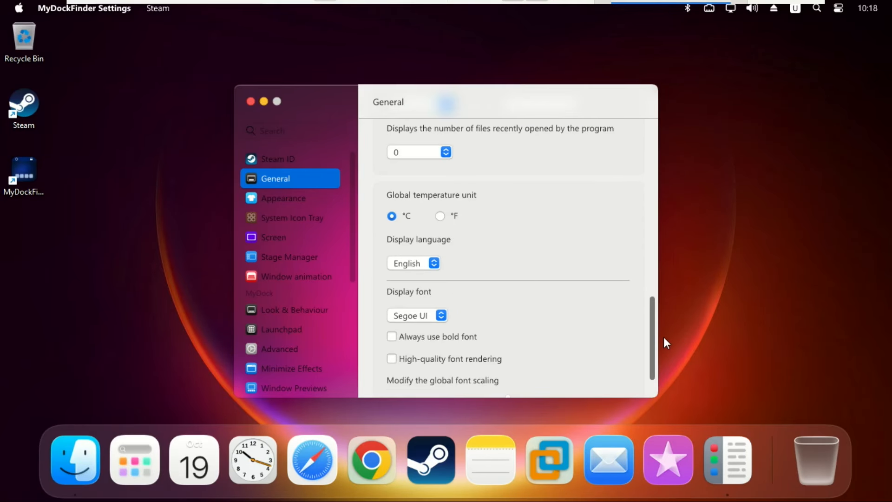
left_click(742, 250)
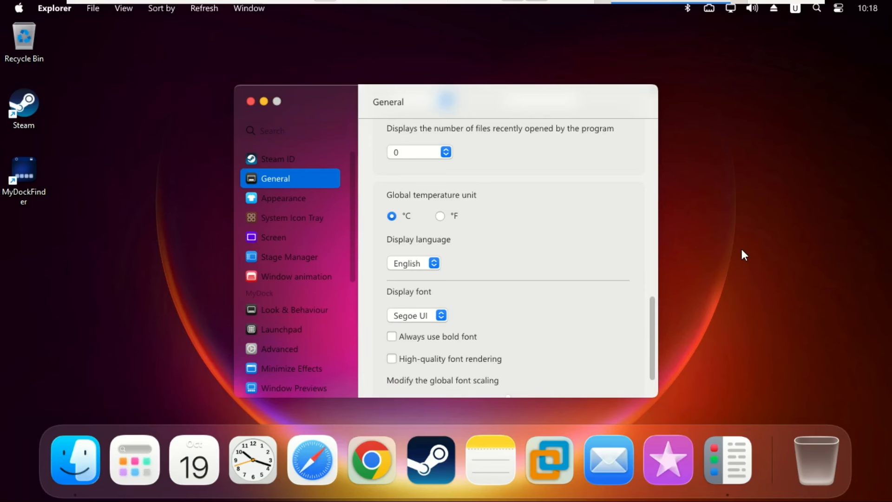
right_click(741, 250)
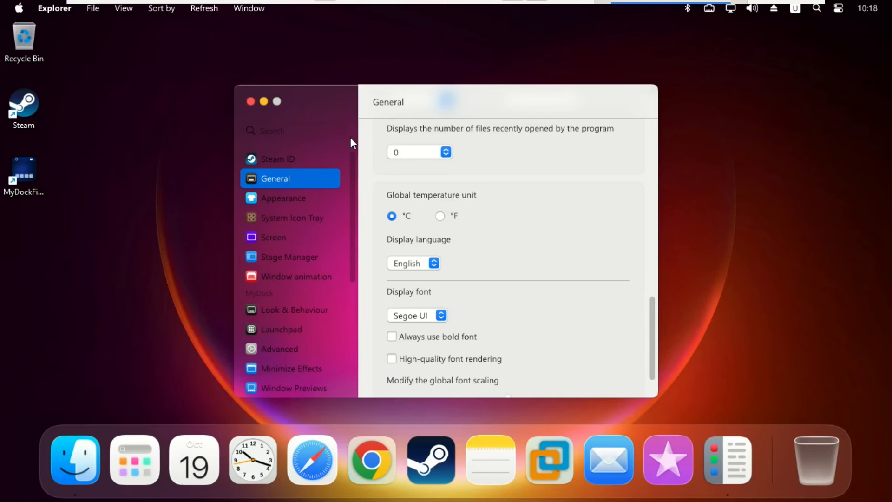
left_click(250, 101)
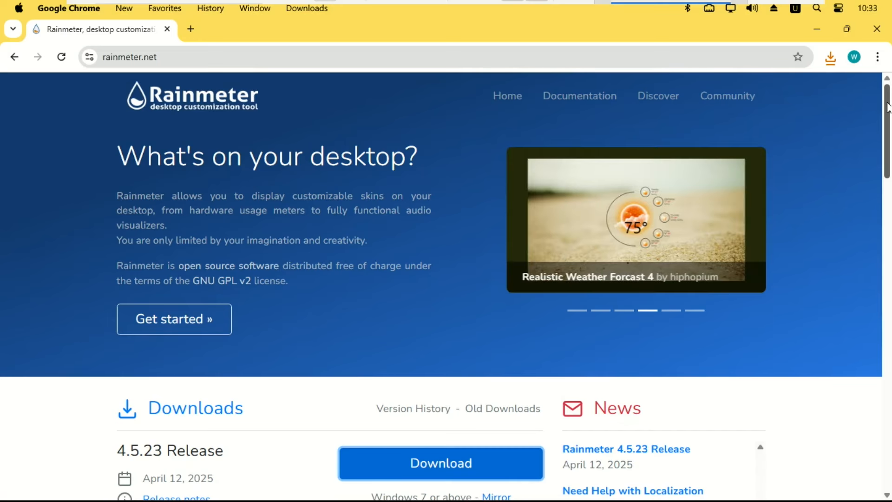
- Check the download section on the Rainmeter website, close the browser, and launch the Rainmeter-4.5.23 installer from the Downloads folder
scroll(887, 111, "down", 5)
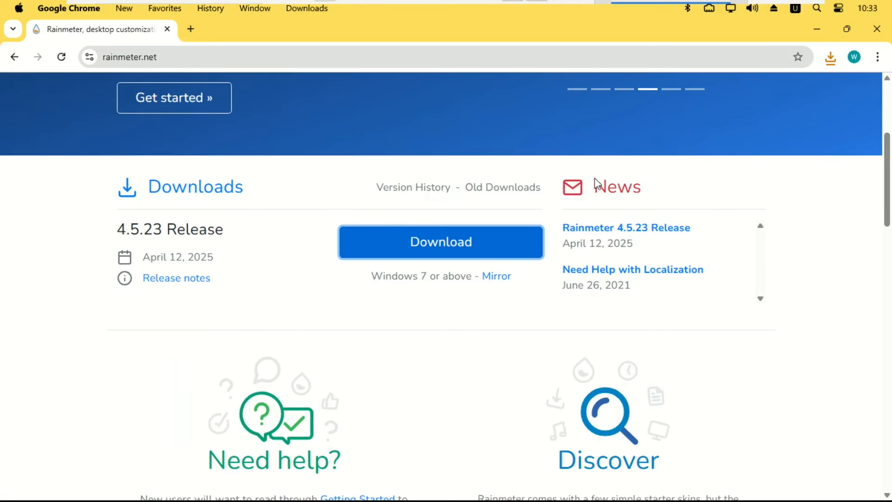
left_click(878, 29)
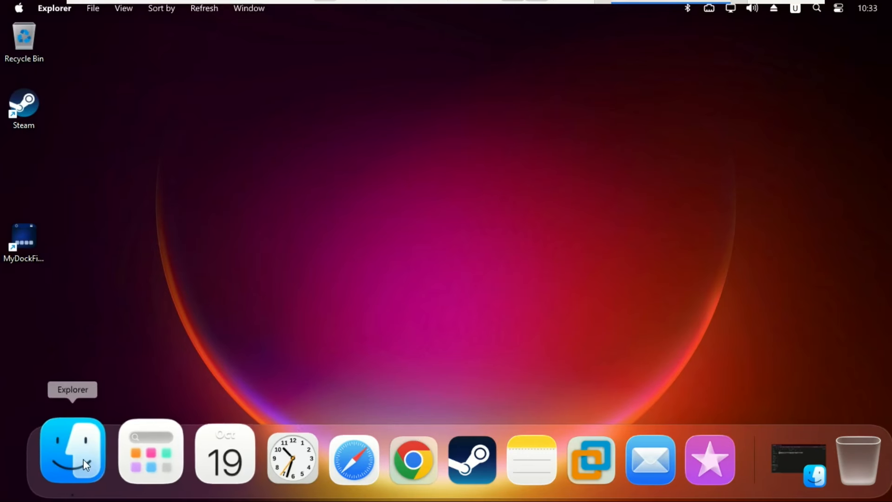
left_click(78, 456)
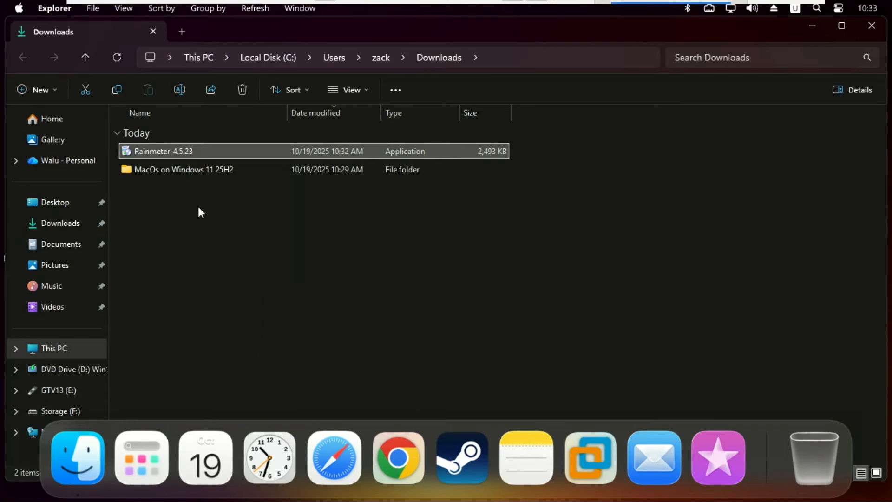
double_click(164, 150)
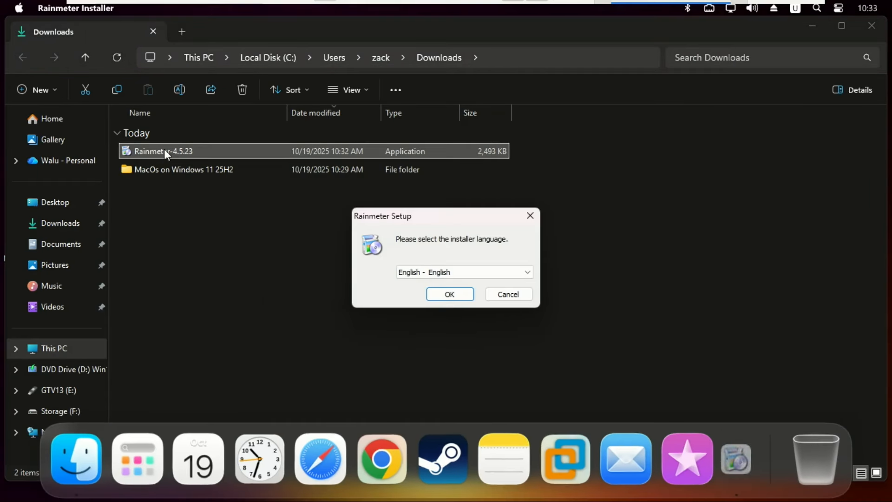
- Install Rainmeter in English as a standard installation with the default options, run it, and close the Downloads window
left_click(448, 293)
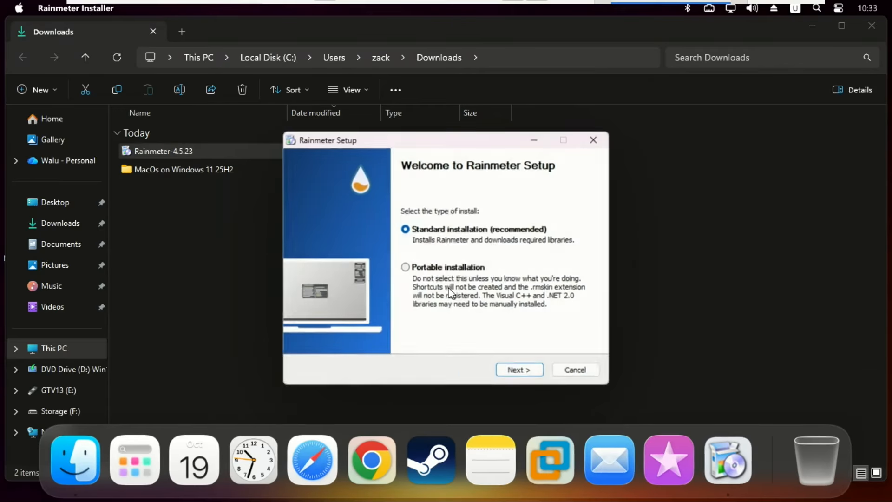
left_click(519, 370)
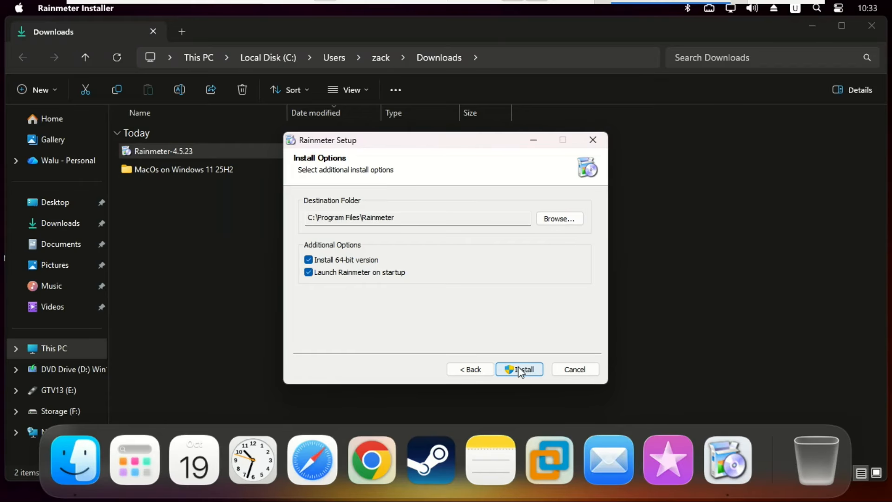
left_click(520, 369)
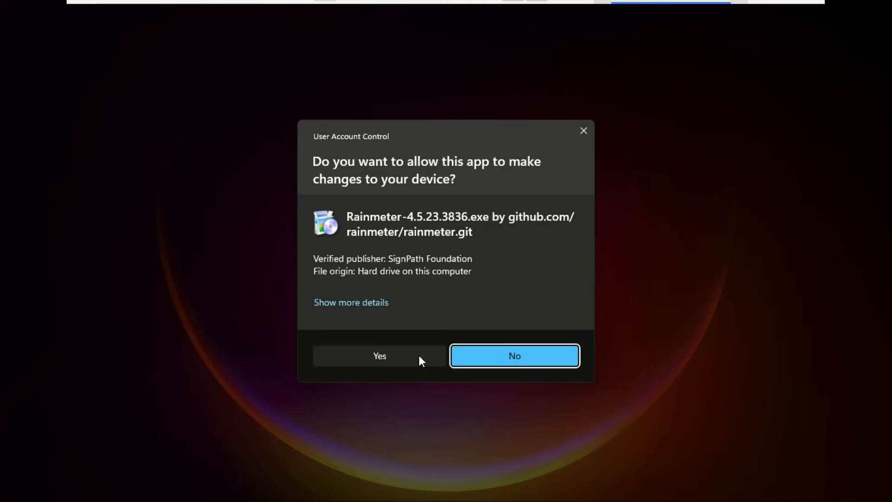
left_click(418, 356)
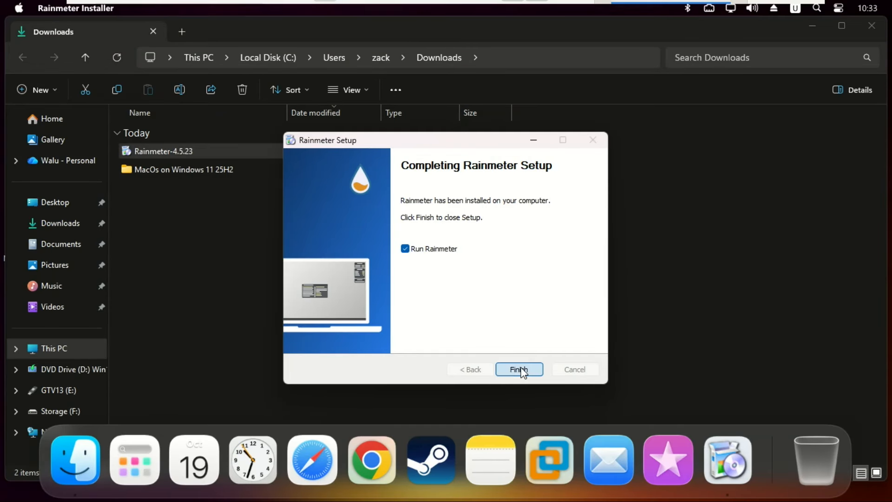
left_click(527, 368)
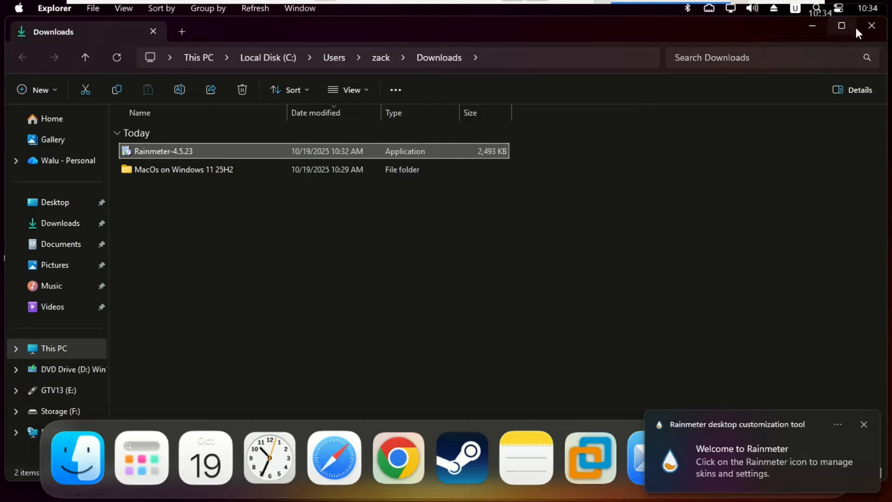
left_click(868, 28)
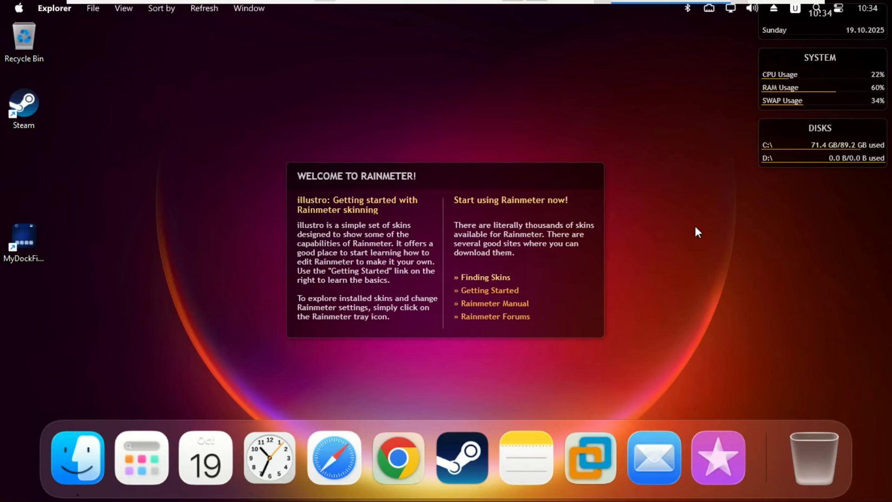
- Unload the default illustro Disk, System and Welcome skins from the desktop
right_click(835, 135)
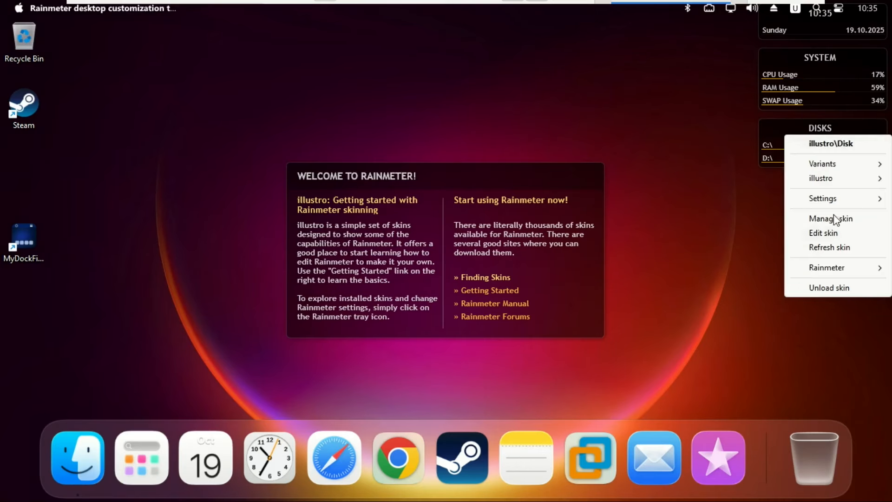
mouse_move(844, 274)
left_click(841, 289)
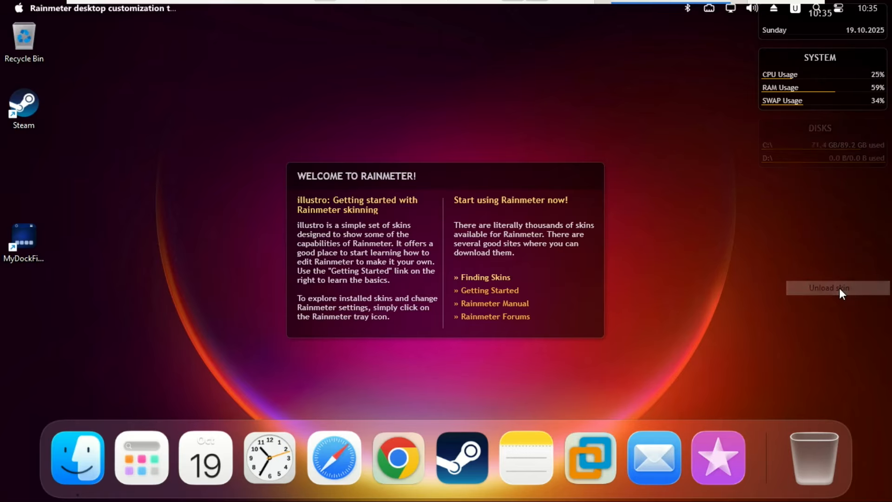
right_click(791, 96)
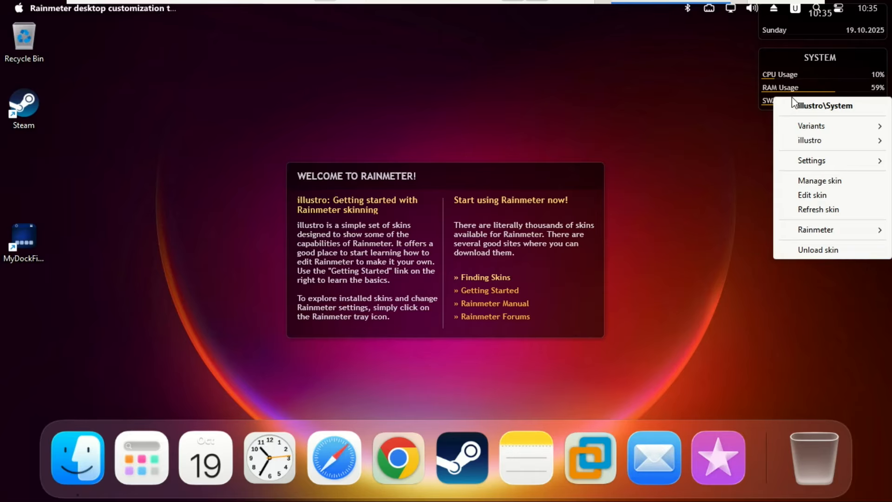
left_click(827, 249)
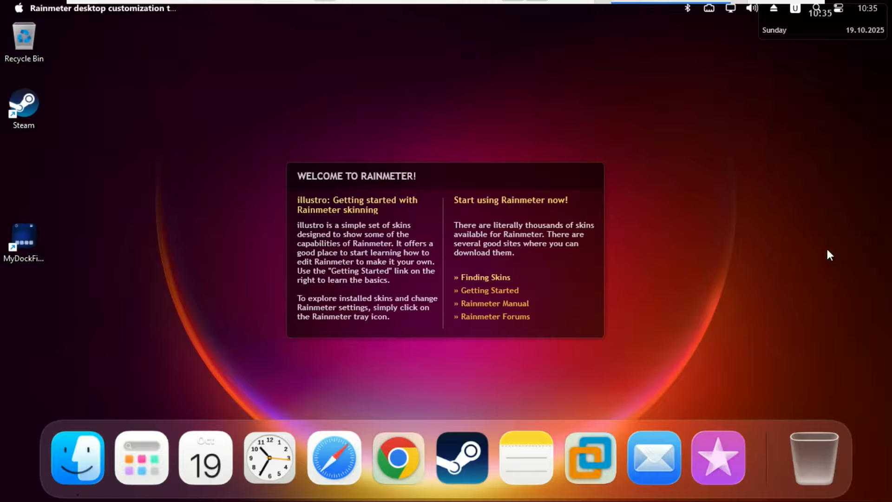
right_click(553, 261)
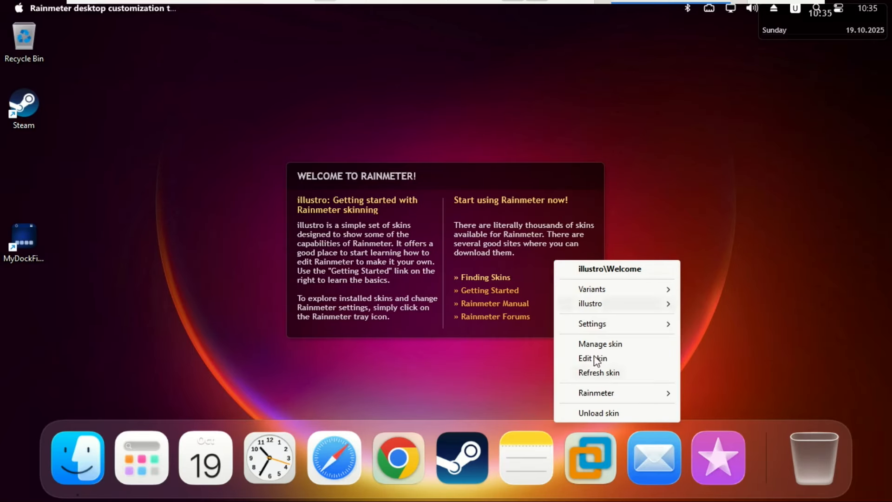
left_click(613, 418)
- Install the BigSur26_Release1.3.1.rmskin package from the Desktop Widgets folder with all listed components and its included layout
key("super+e")
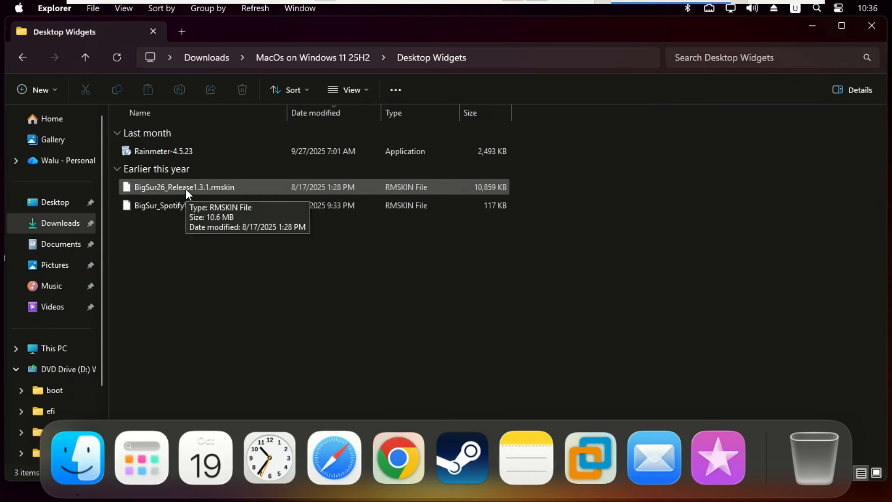
double_click(188, 191)
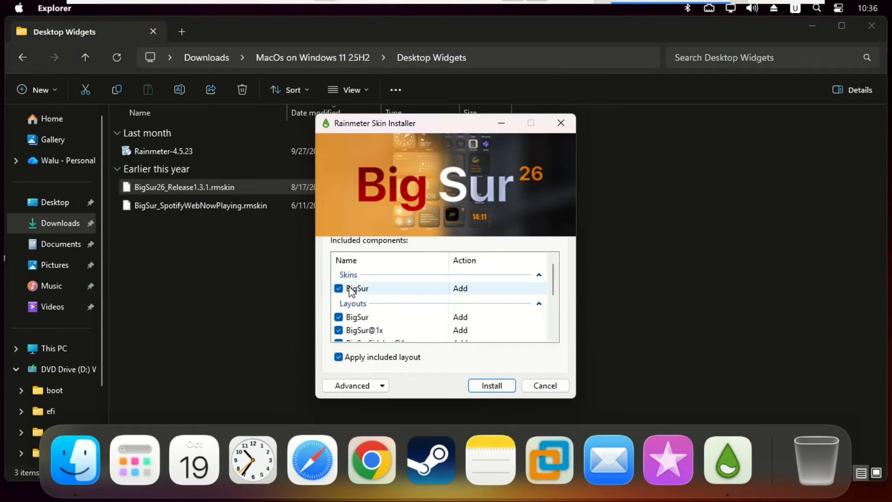
left_click(497, 383)
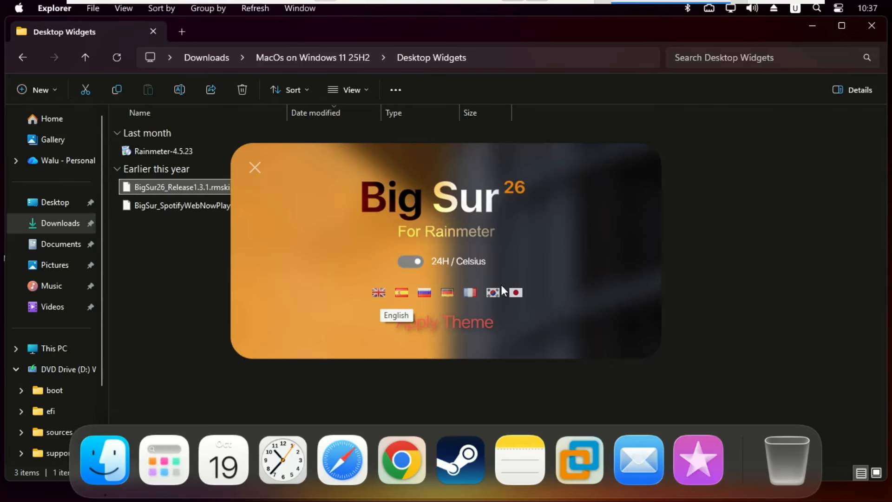
- Apply the Big Sur theme with the first layout, the one without a sidebar, and minimize the Desktop Widgets folder window
left_click(435, 321)
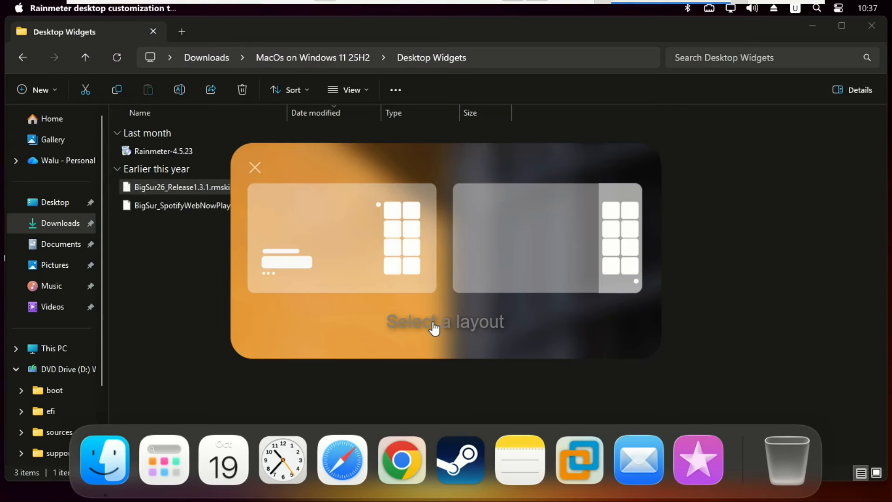
left_click(353, 237)
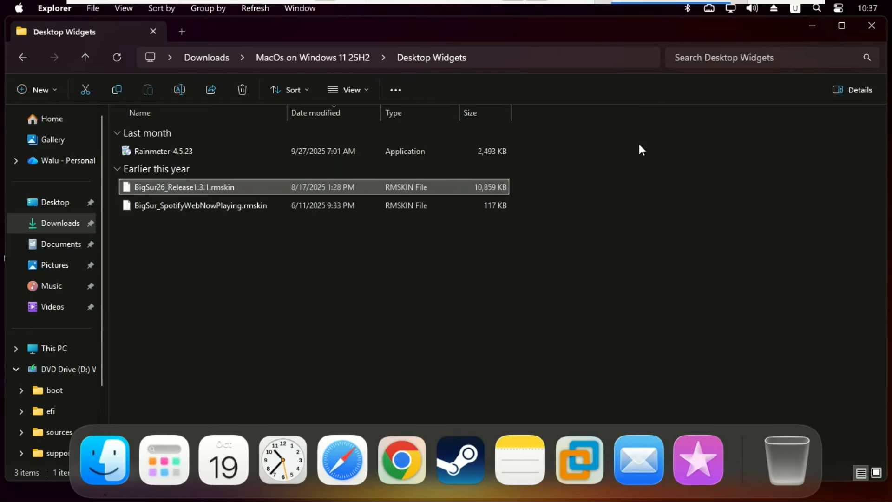
left_click(812, 24)
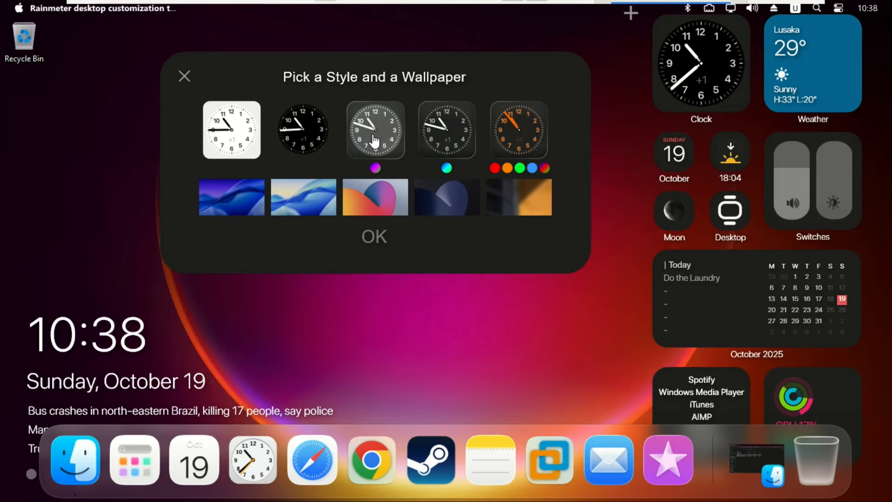
- Apply the third, translucent style to the Big Sur widgets, and add an analog Clock widget from the widget gallery
left_click(375, 141)
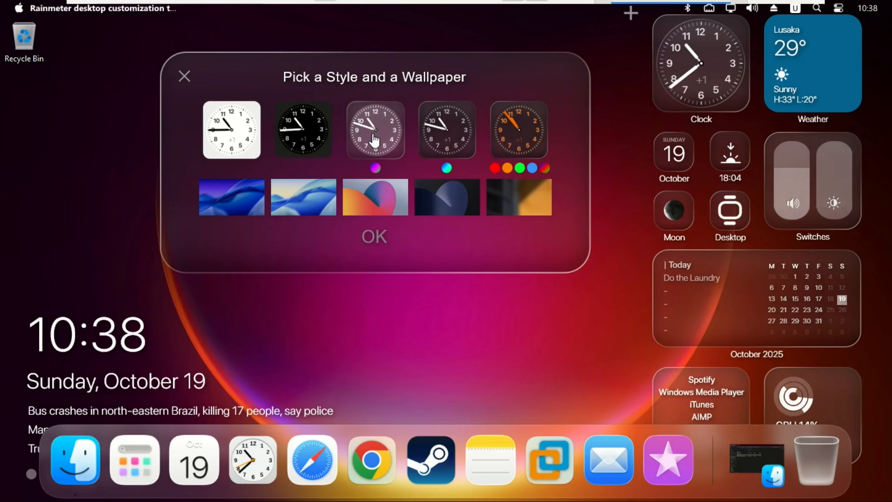
left_click(380, 238)
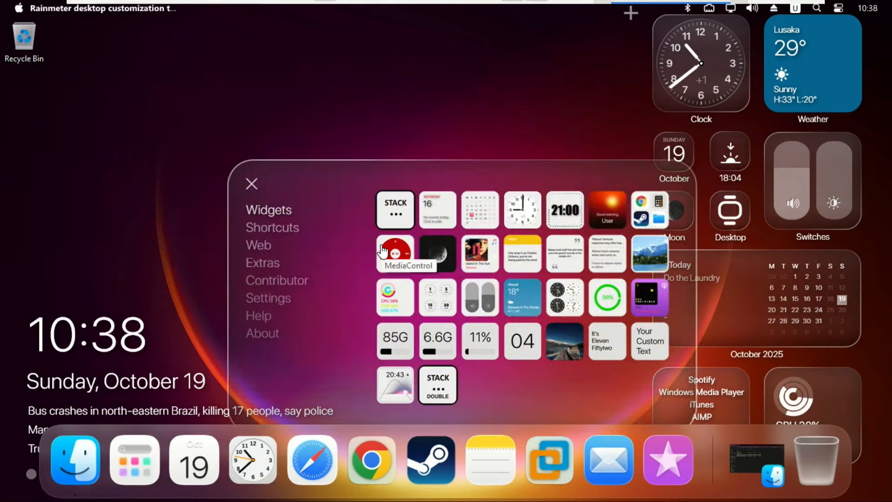
left_click_drag(295, 173, 195, 126)
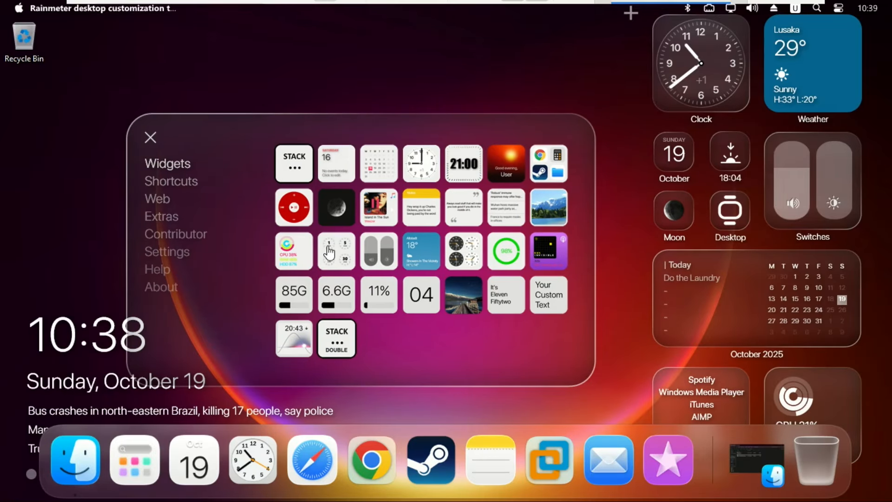
left_click(421, 174)
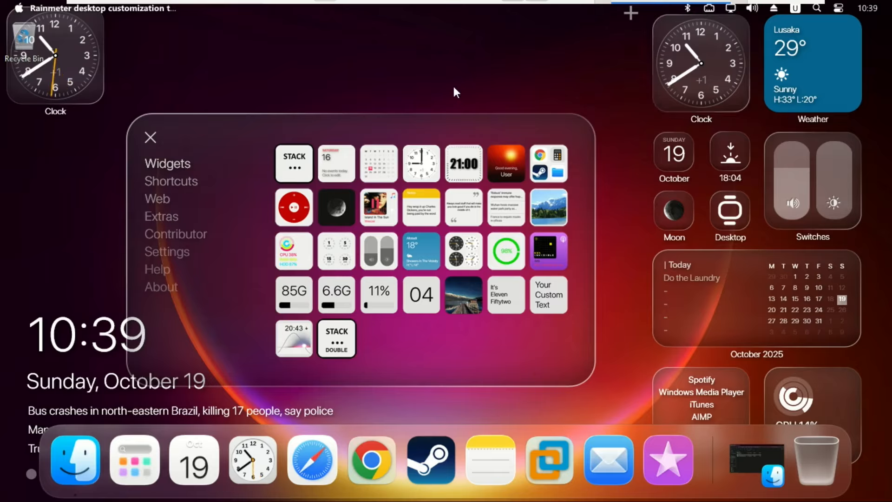
- Move the extra Clock widget away from the desktop corner, and apply the light Windows theme with the blue bloom wallpaper
left_click_drag(86, 75, 339, 71)
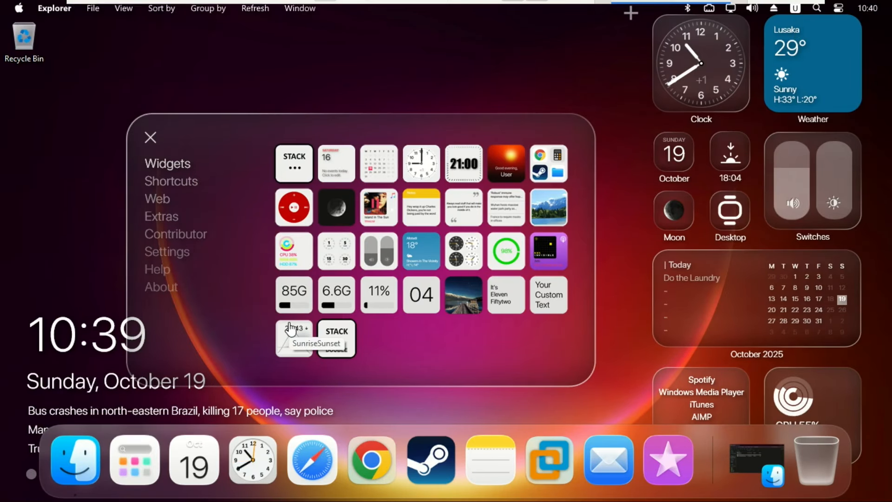
key("super")
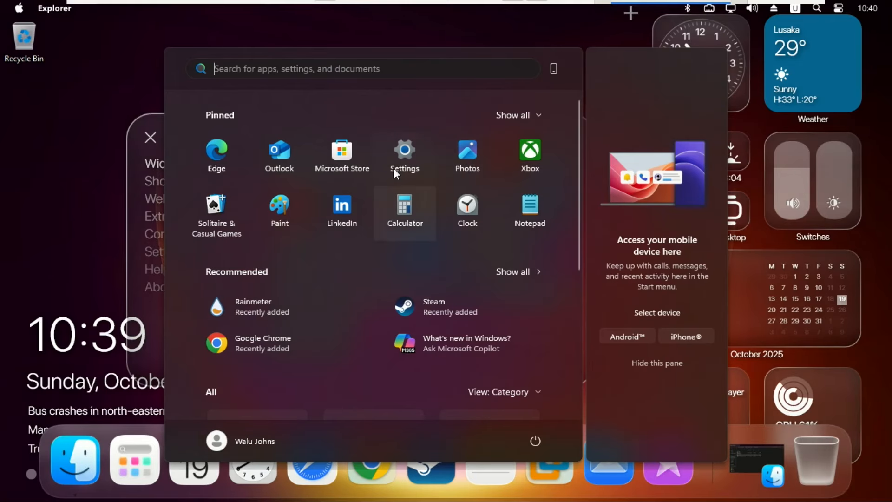
left_click(405, 153)
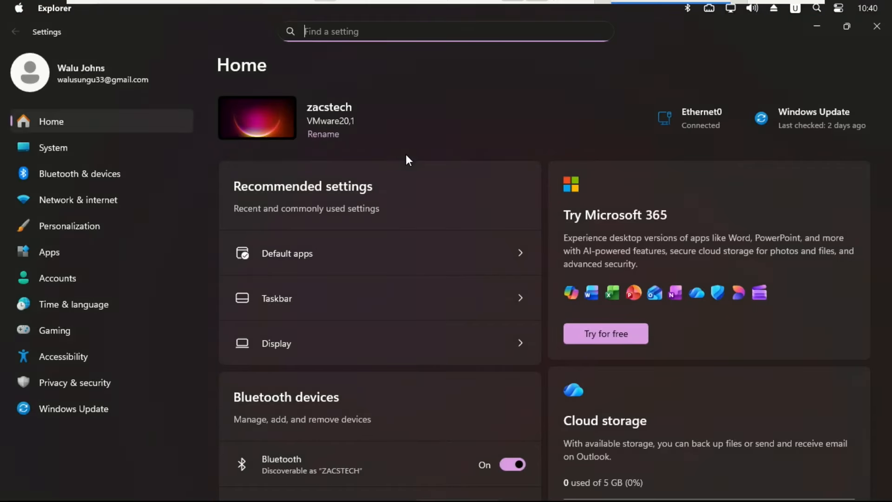
left_click(96, 228)
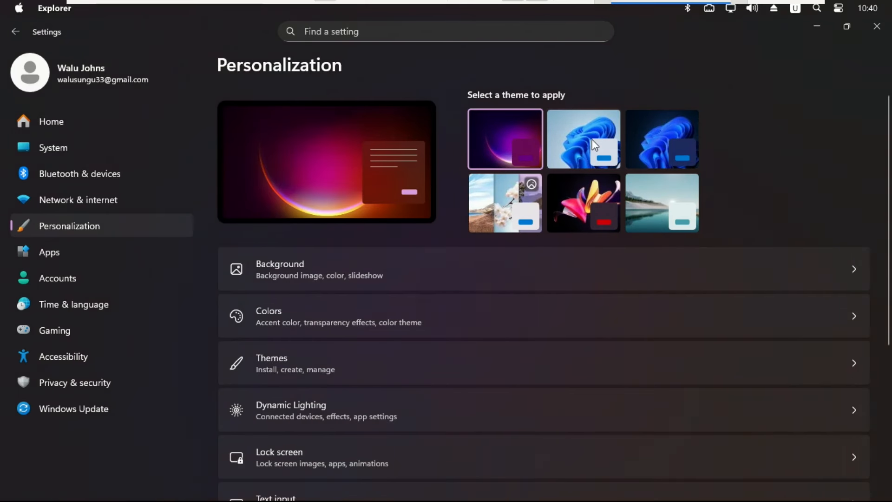
left_click(592, 138)
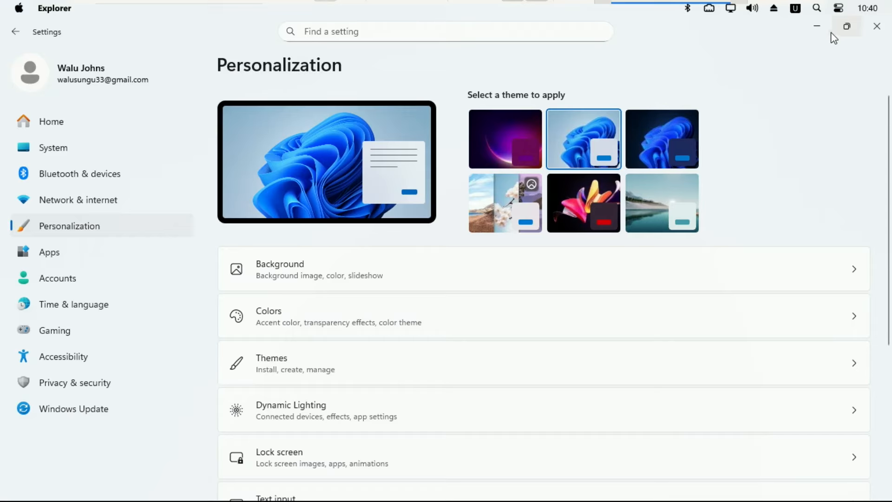
left_click(817, 27)
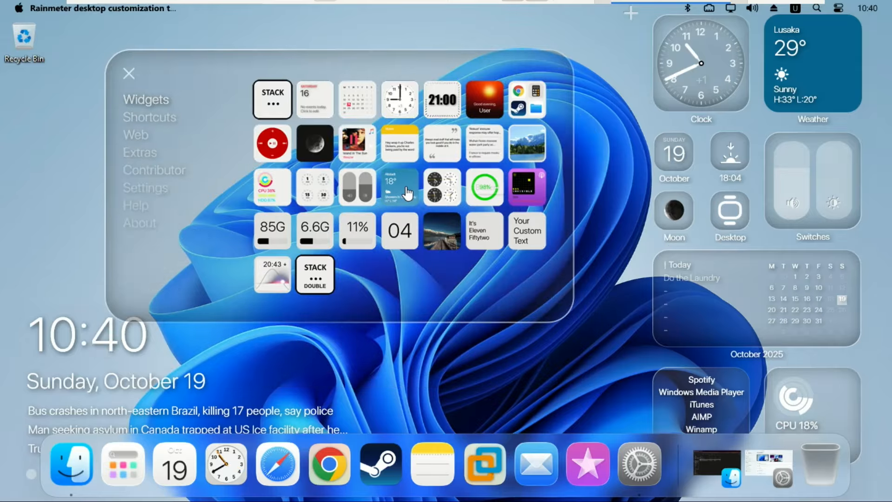
- Pick the Weather widget in the widget gallery, and close the gallery after viewing its Shortcuts and Web categories
left_click(407, 192)
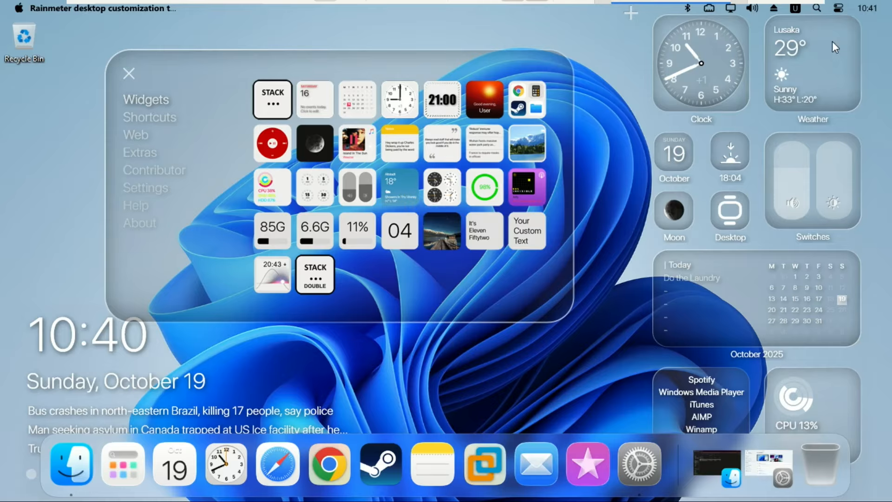
left_click(150, 117)
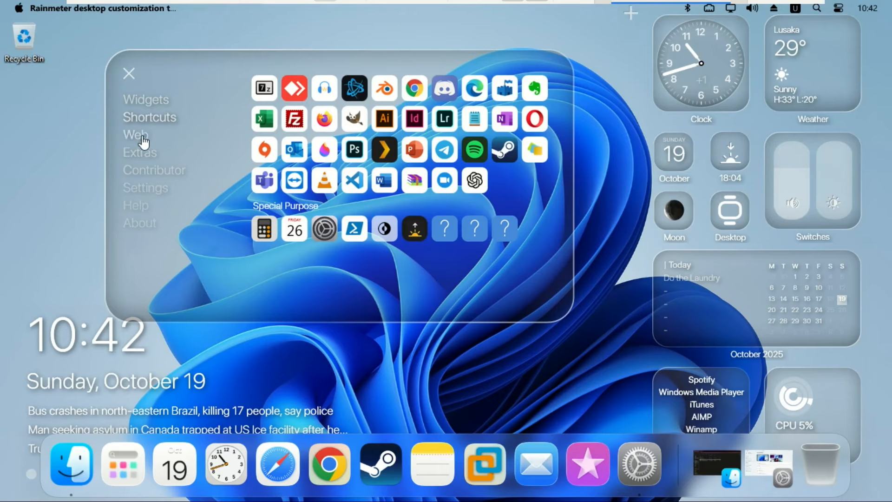
left_click(136, 135)
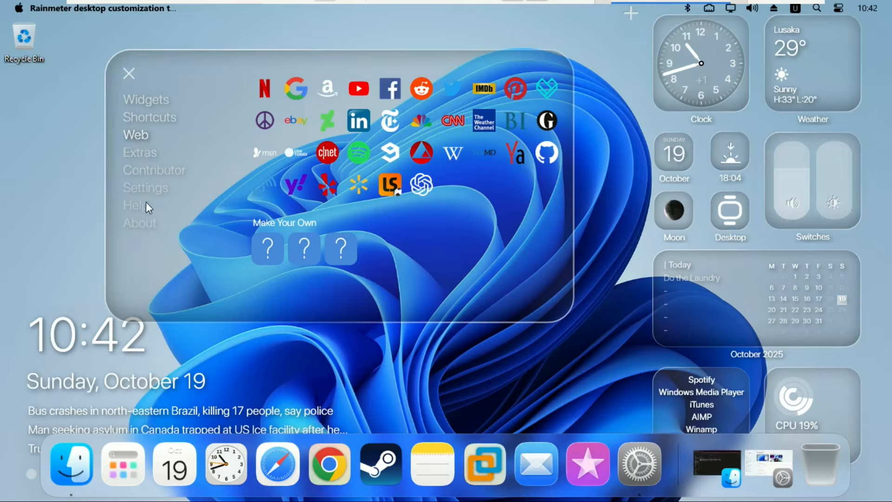
left_click(131, 76)
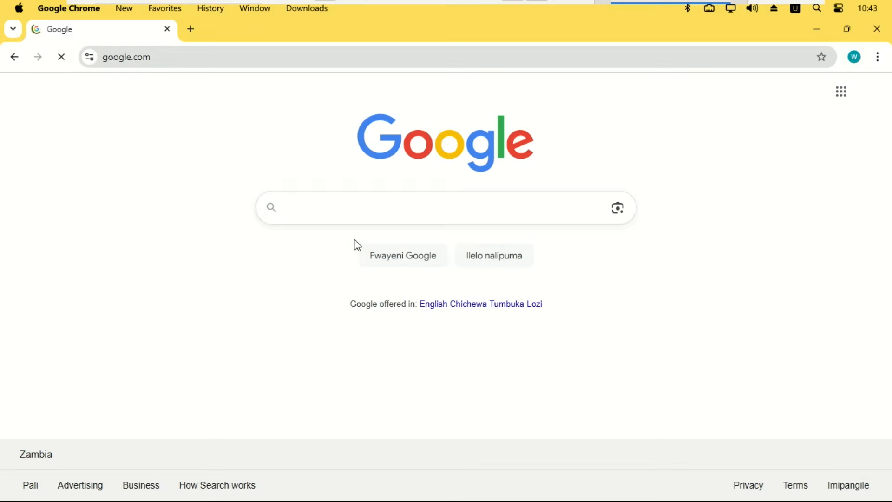
- Search Google in Chrome for "windhalk" and download the Windhawk installer from windhawk.net
type("win")
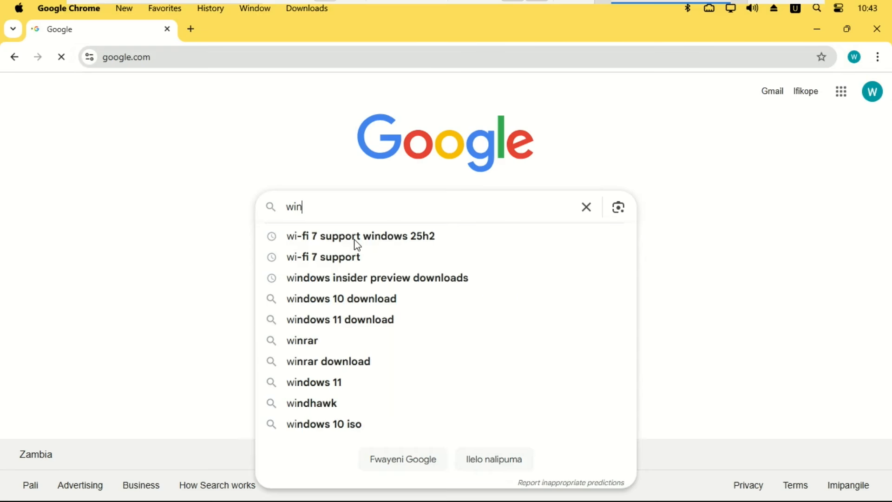
type("dhalk")
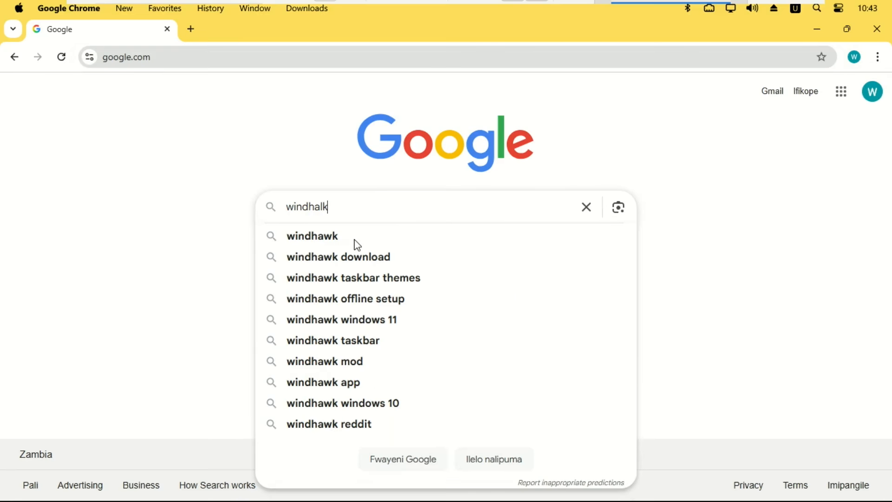
key("Return")
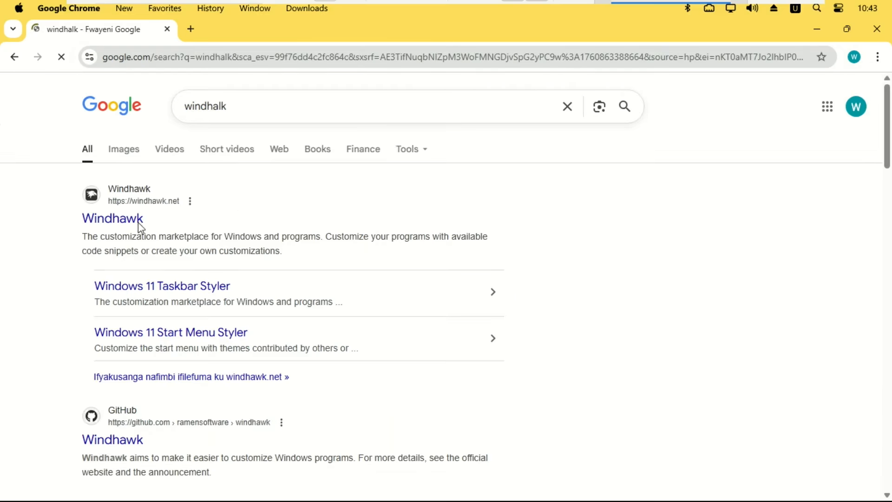
left_click(116, 219)
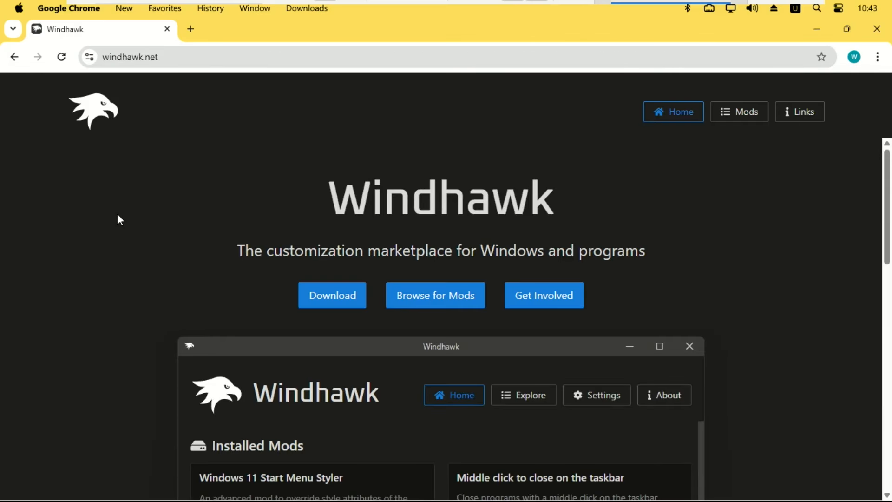
left_click(345, 301)
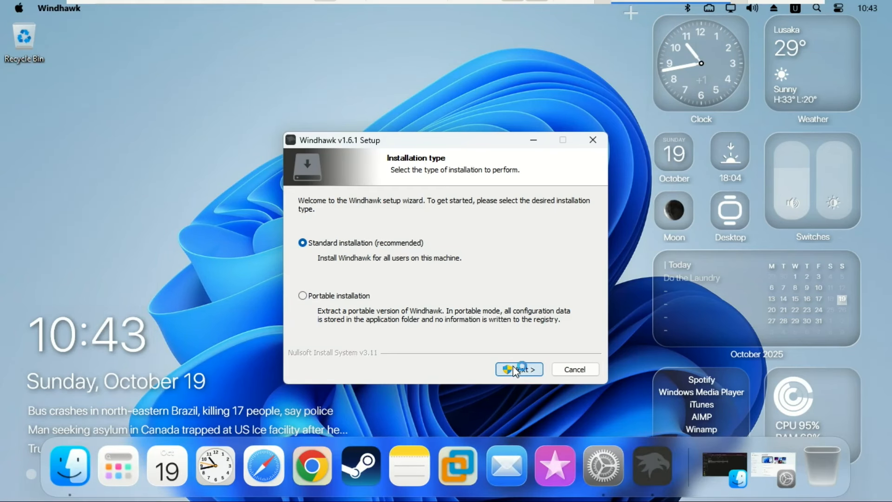
- Install Windhawk v1.6.1 as a standard installation with Start Menu and desktop shortcuts, and open it on completion
left_click(515, 371)
left_click(418, 358)
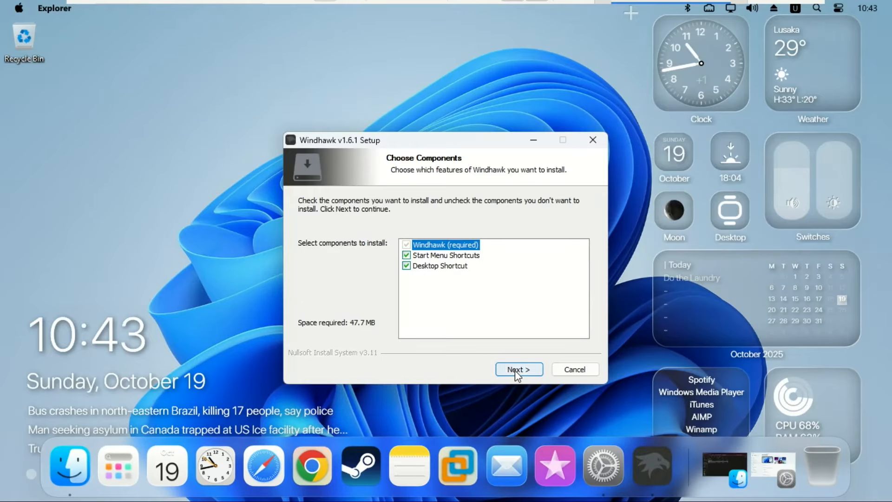
left_click(516, 370)
left_click(515, 371)
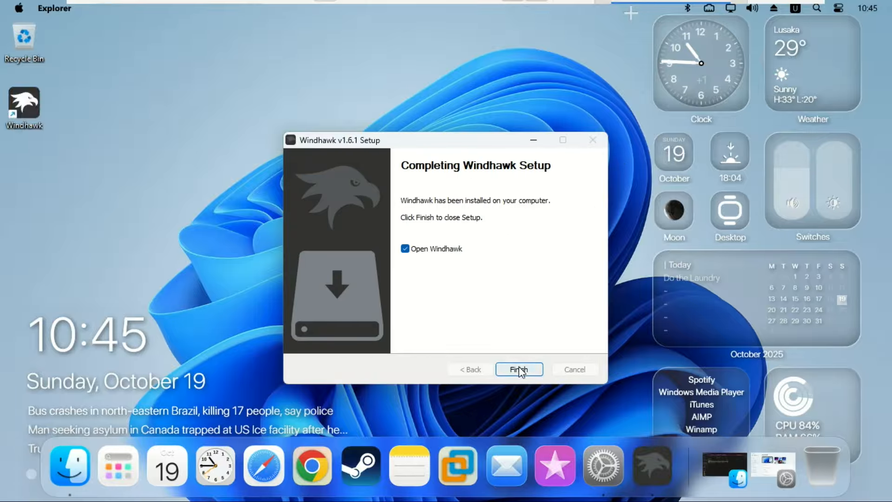
left_click(520, 370)
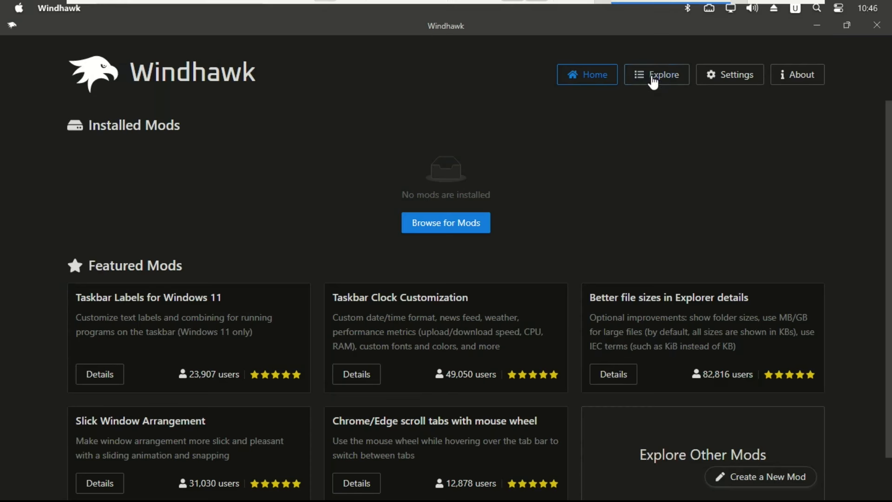
- Search Windhawk's mod catalogue for "windows 11 file"
left_click(655, 82)
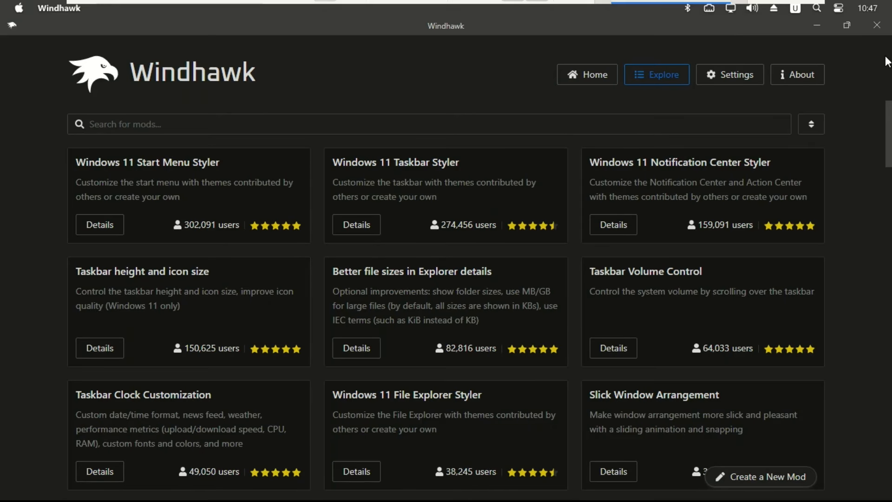
double_click(886, 62)
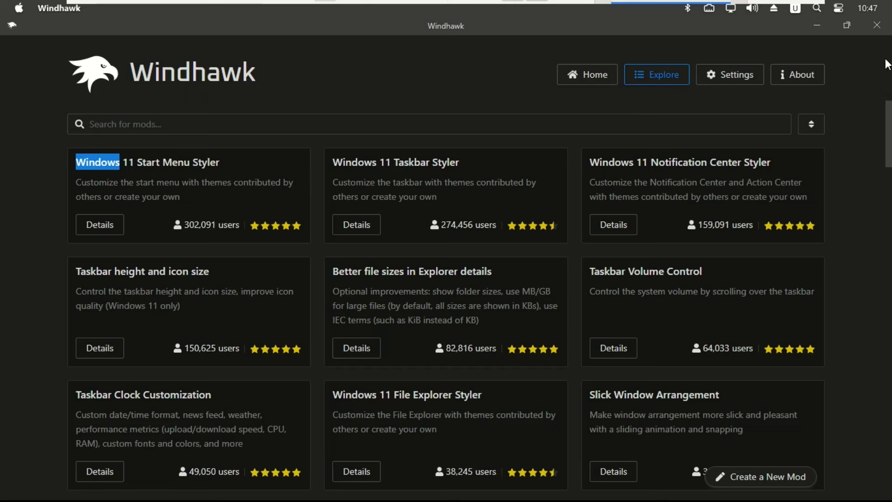
left_click(496, 123)
type("windows")
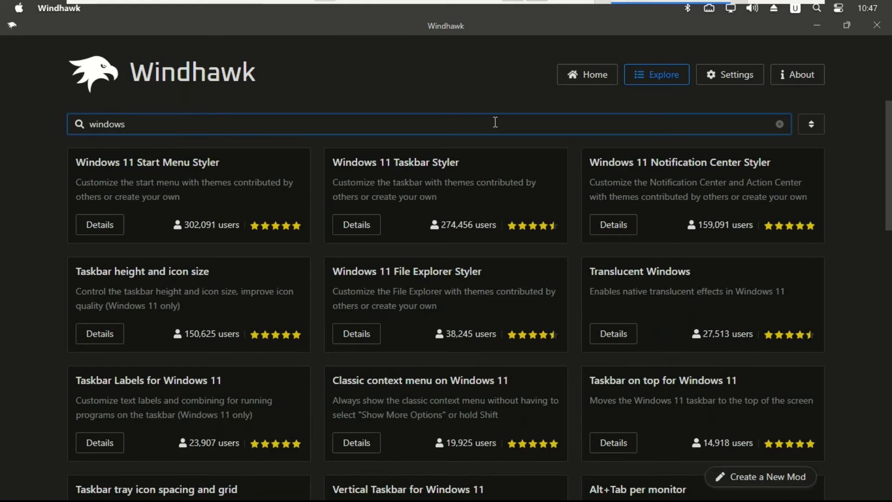
type(" 11")
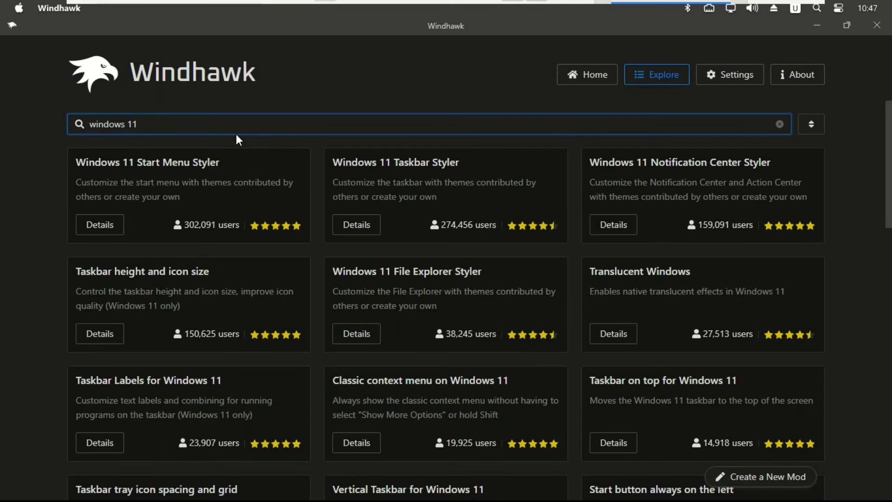
type(" file")
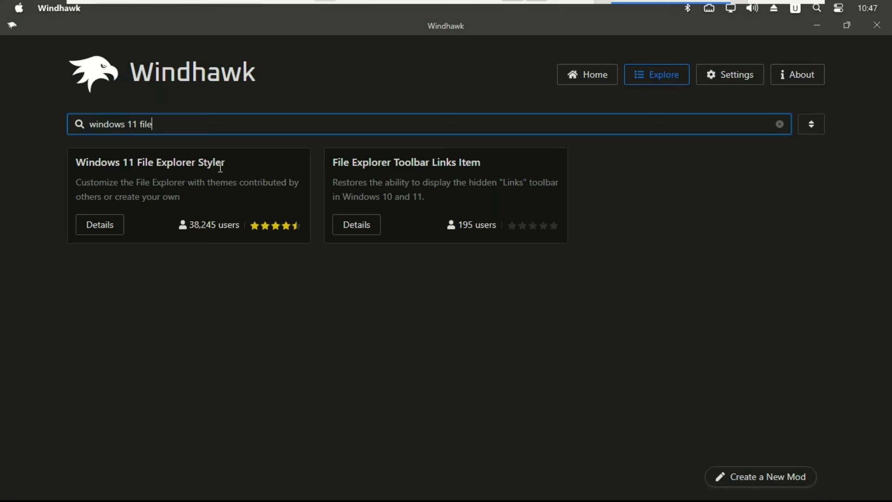
- Install the Windows 11 File Explorer Styler mod from its details page, accepting the risk
left_click(103, 226)
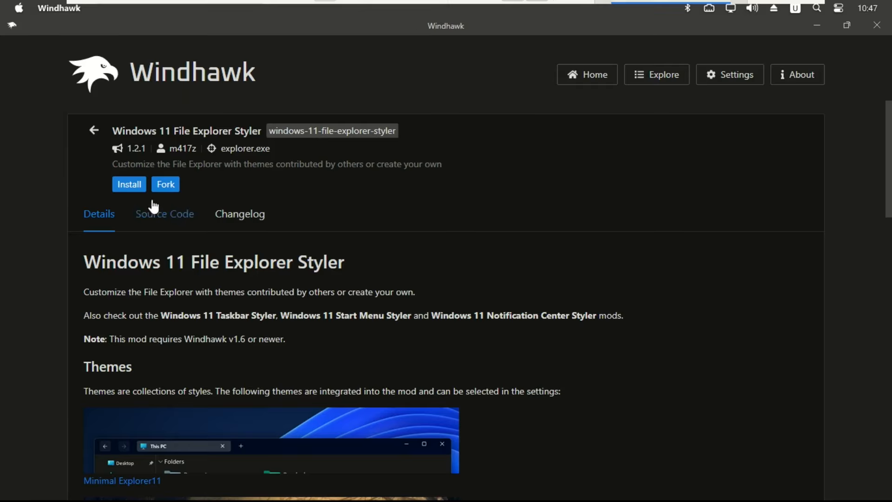
left_click(133, 186)
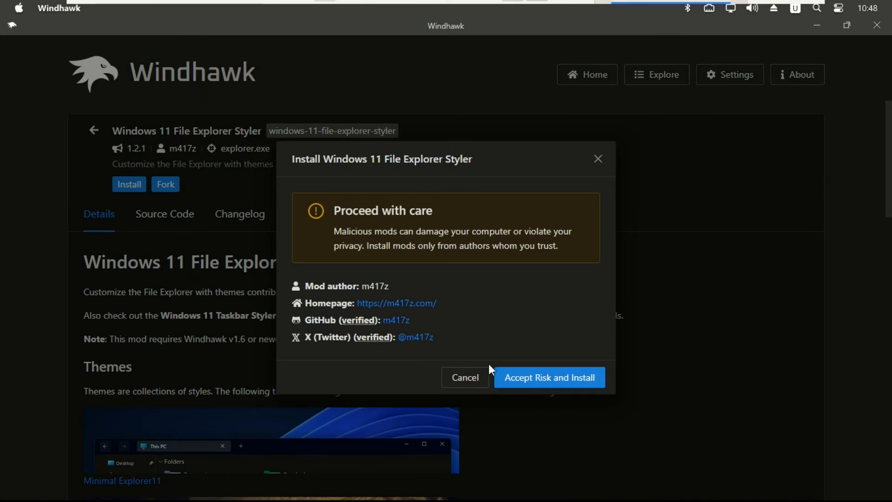
left_click(539, 379)
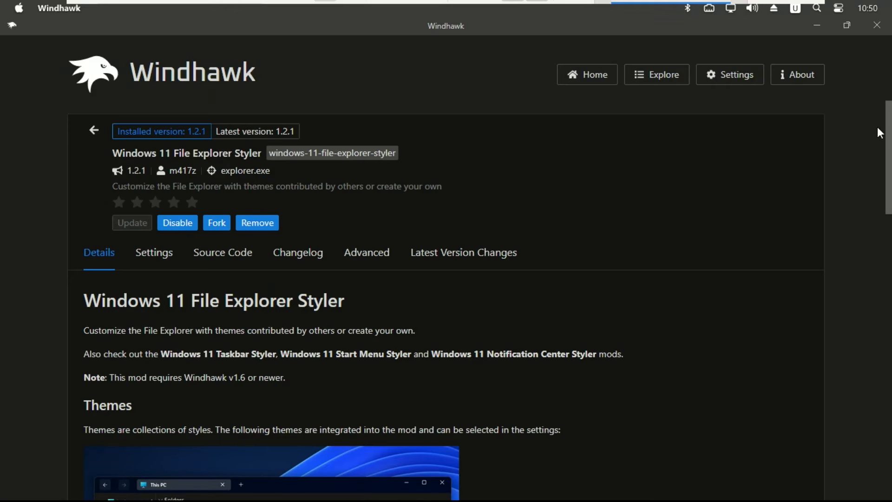
- Set the File Explorer Styler mod's theme to Translucent Explorer11 and save the settings
left_click(171, 263)
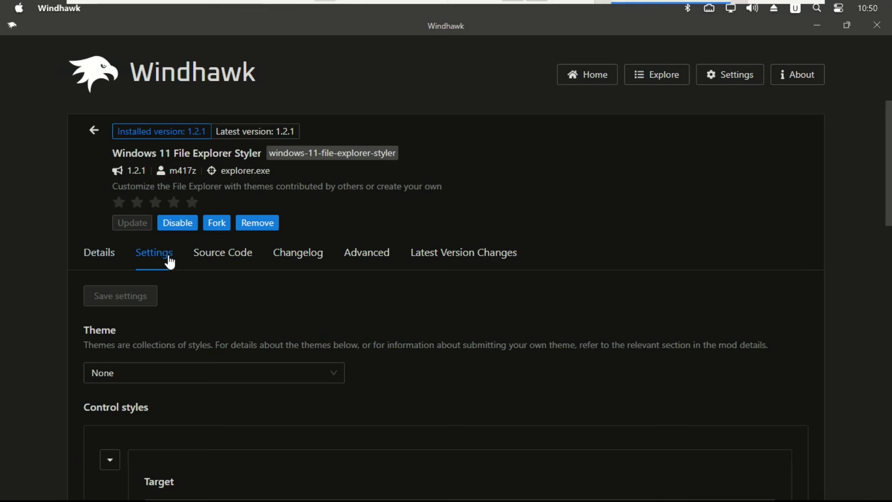
scroll(869, 197, "down", 3)
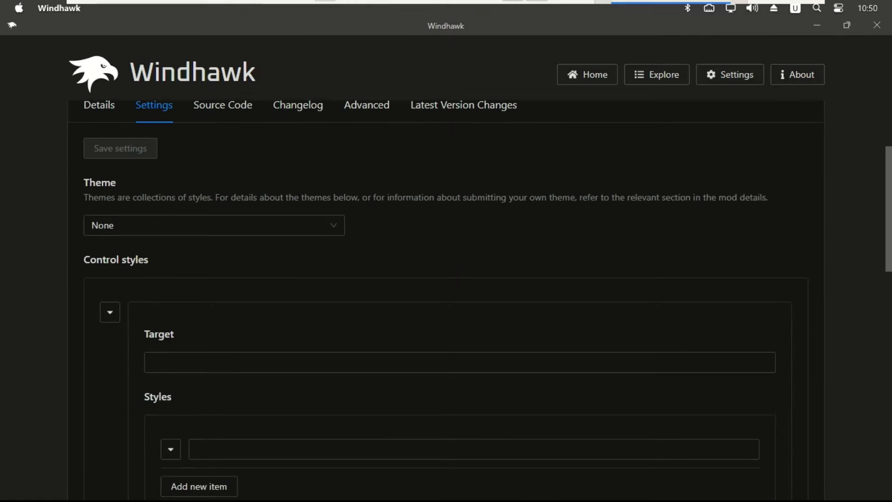
scroll(828, 239, "down", 1)
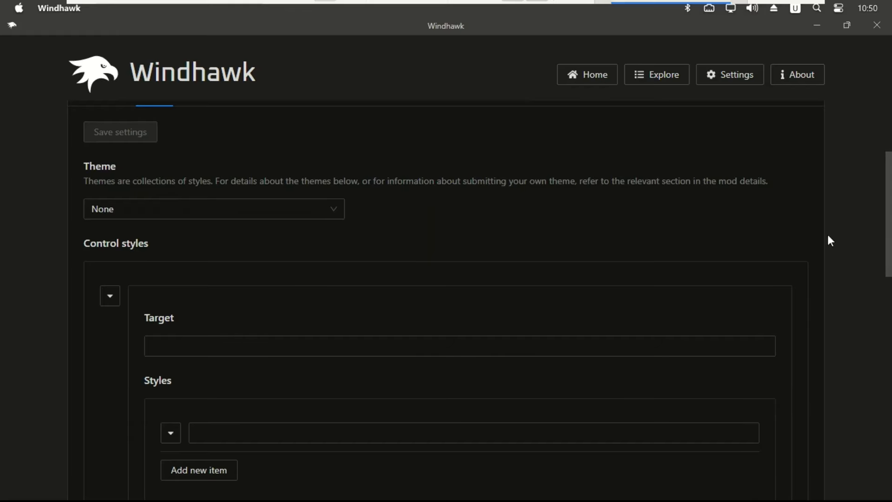
left_click(338, 216)
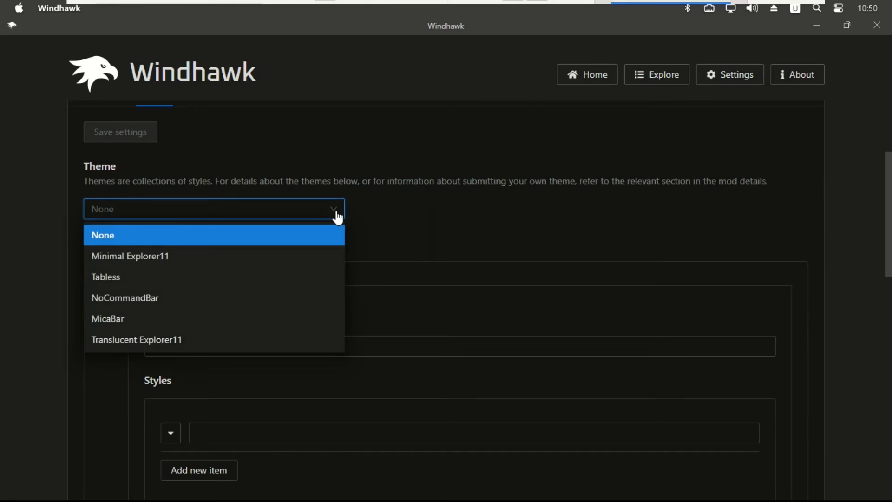
left_click(179, 341)
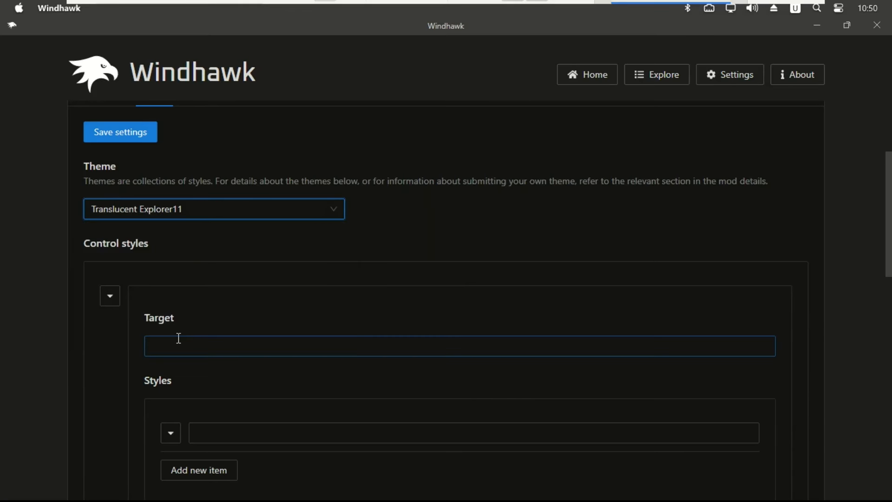
left_click(130, 131)
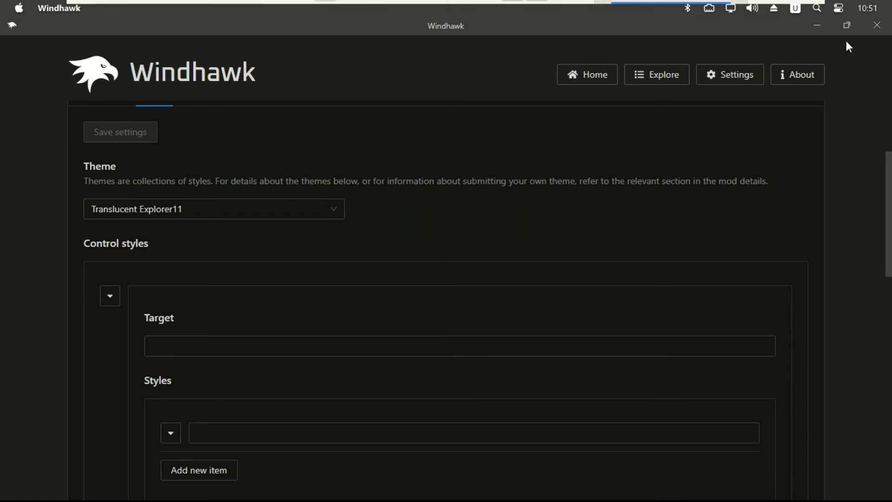
- Minimize Windhawk and maximize the Desktop Widgets folder window in File Explorer to check the applied theme
left_click(818, 26)
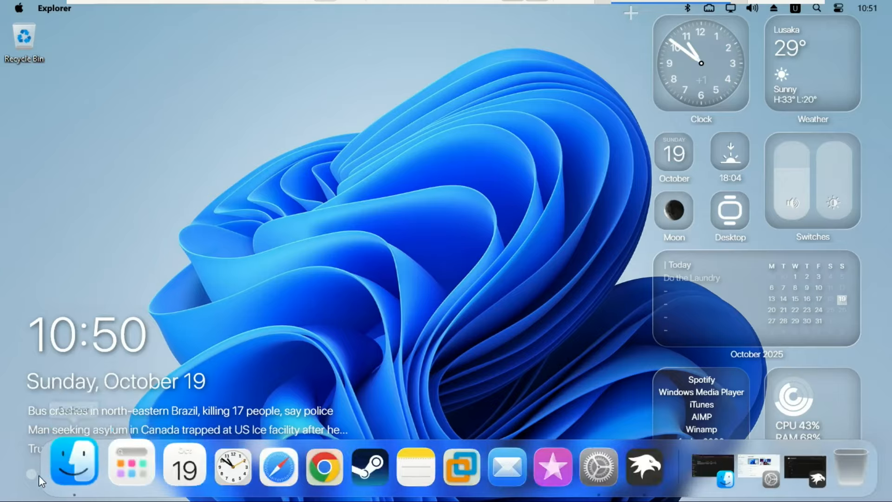
left_click(61, 462)
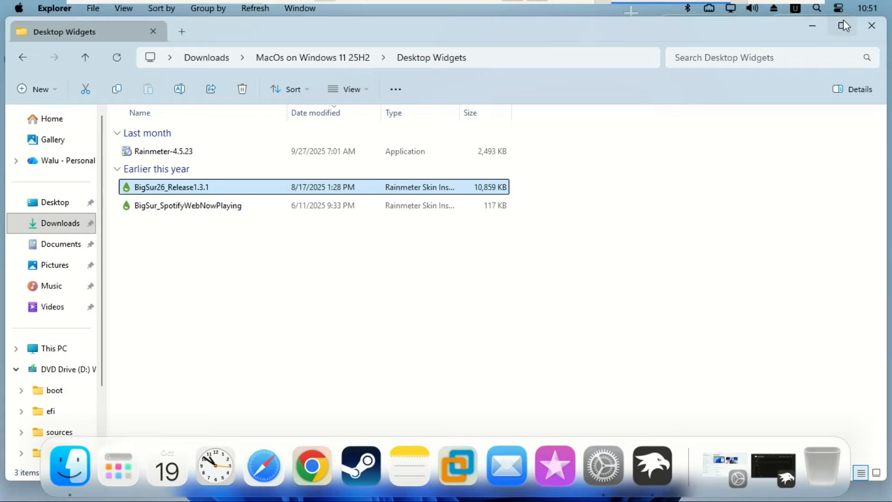
left_click(841, 24)
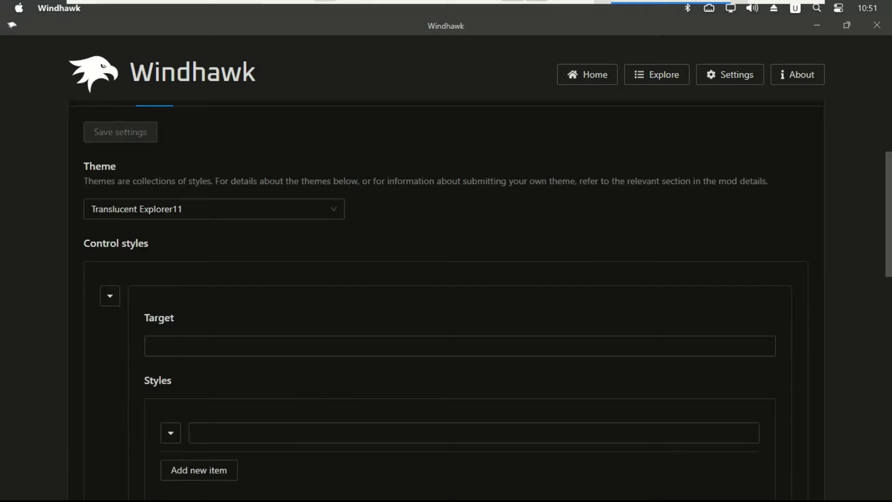
- Return to Windhawk's mod catalogue and replace the search term with "tran"
left_click_drag(889, 205, 878, 45)
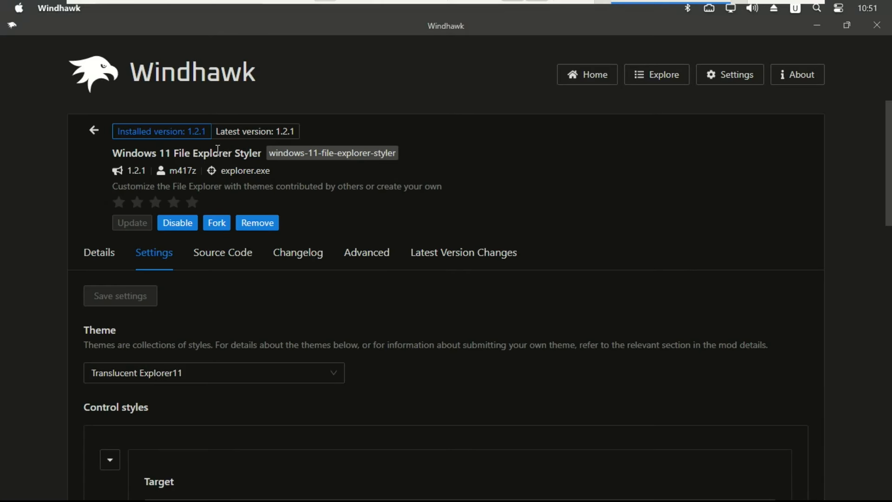
left_click(91, 134)
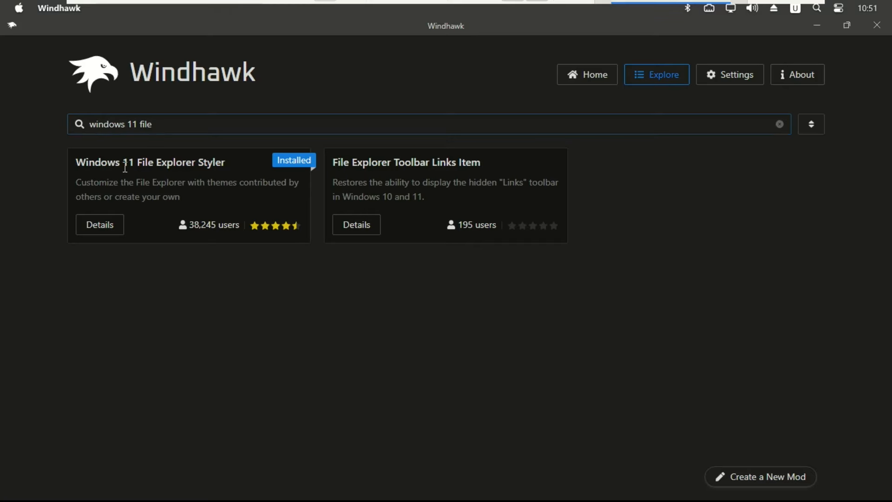
left_click_drag(188, 125, 71, 128)
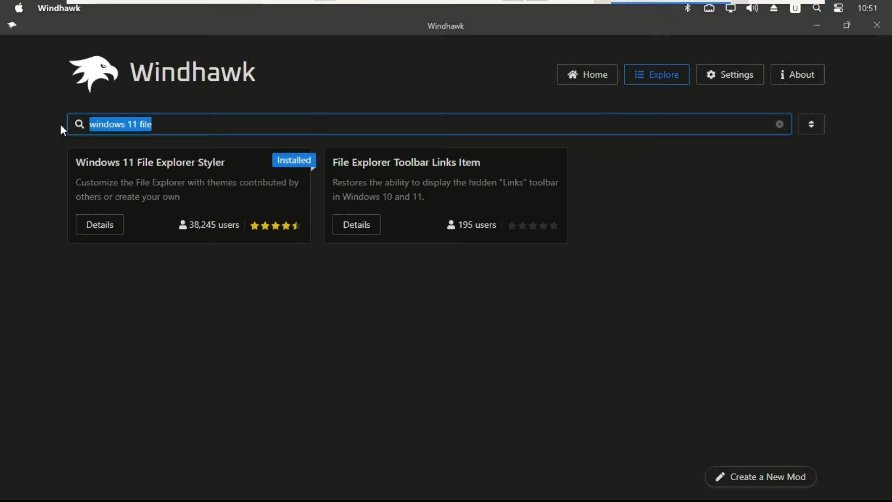
key("BackSpace")
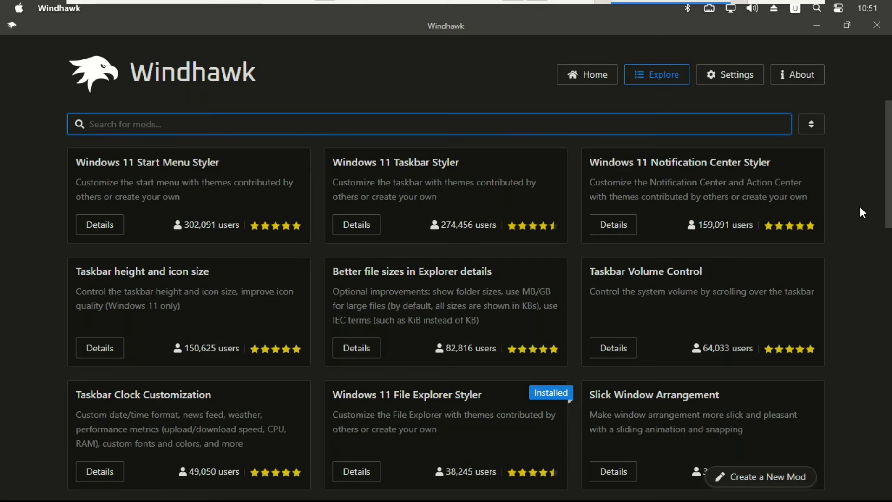
type("tran")
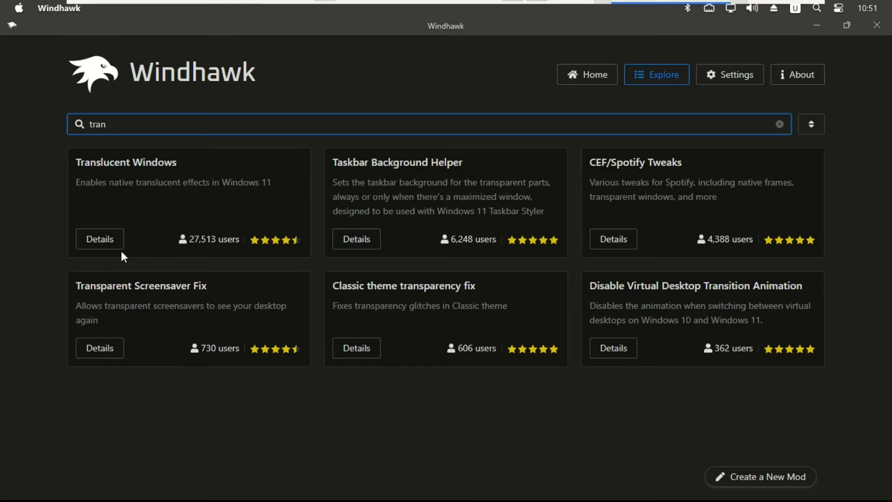
- Install the Translucent Windows mod from its details page, accepting the risk
left_click(109, 245)
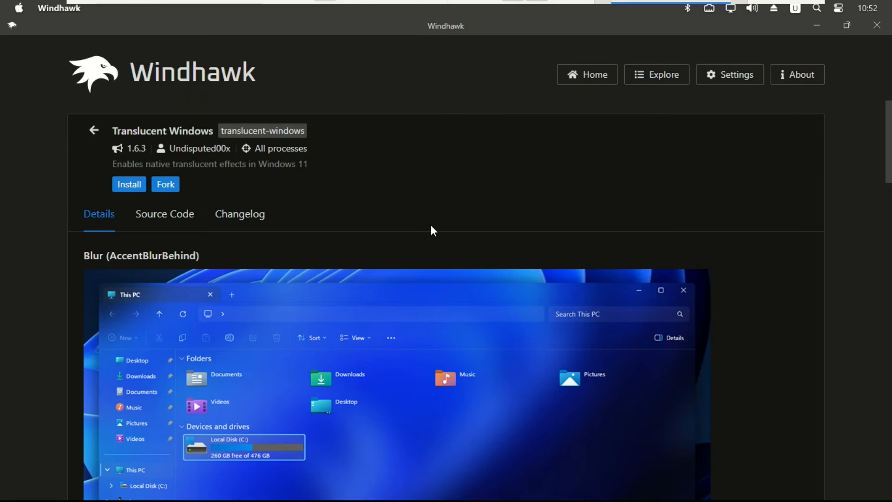
left_click(132, 185)
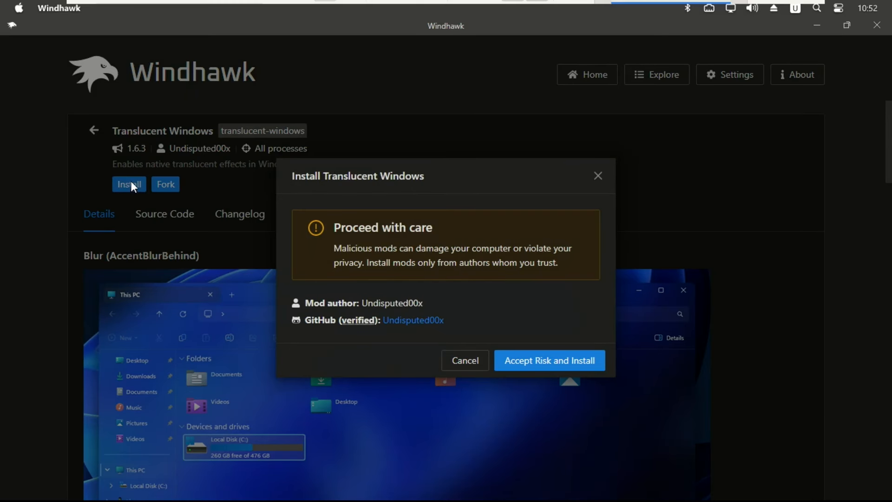
left_click(535, 362)
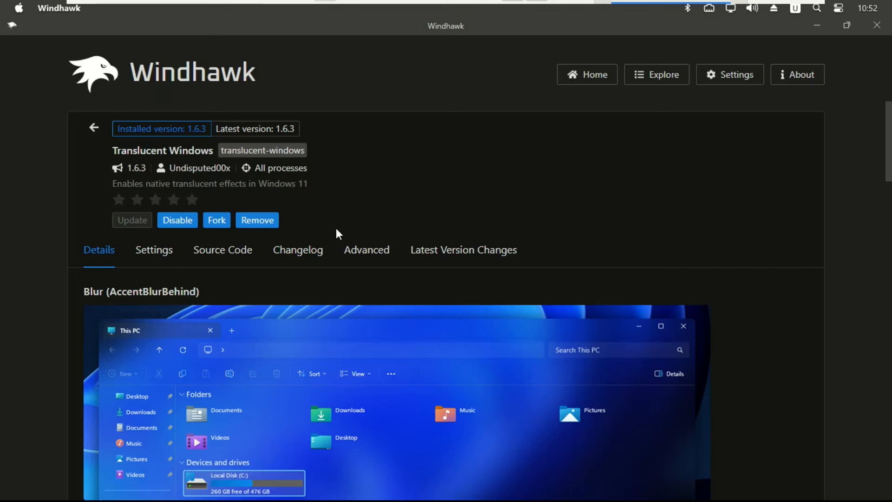
- Enable Windows theme custom rendering, Windows theme accent colorizer and Text alpha blending for the Translucent Windows mod, and save the settings
left_click(165, 252)
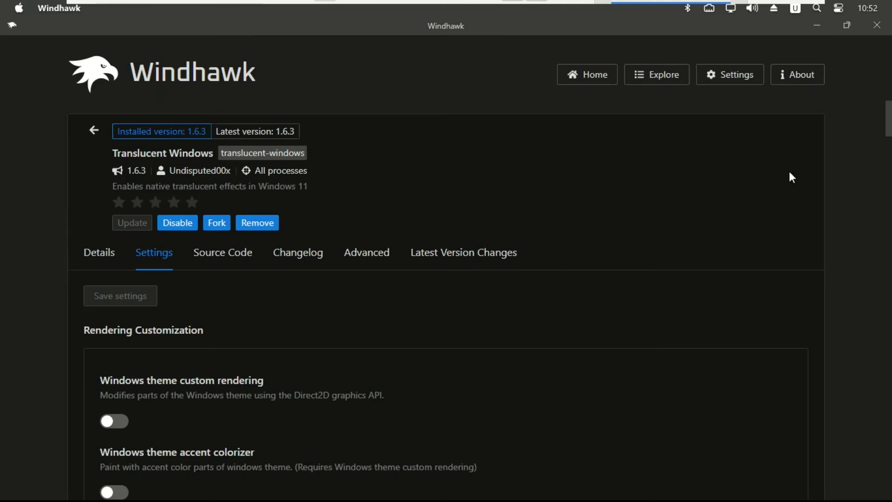
scroll(827, 154, "down", 6)
scroll(827, 153, "up", 2)
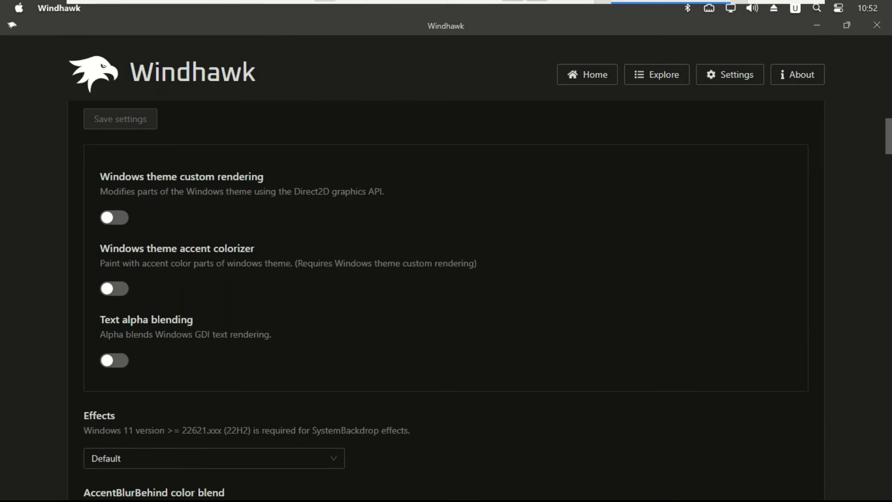
left_click(115, 232)
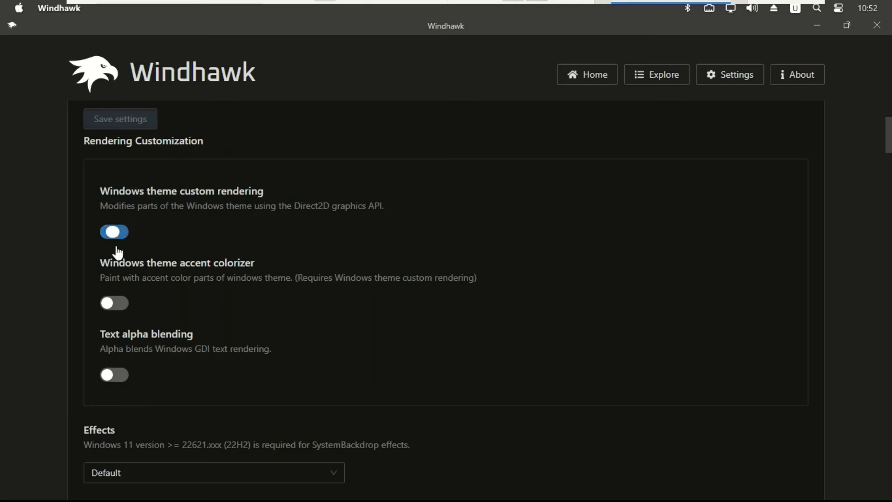
left_click(122, 303)
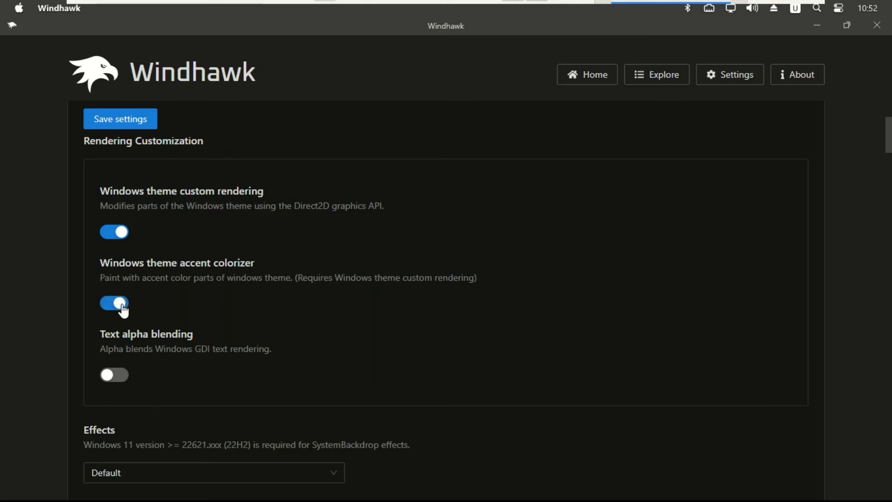
left_click(127, 384)
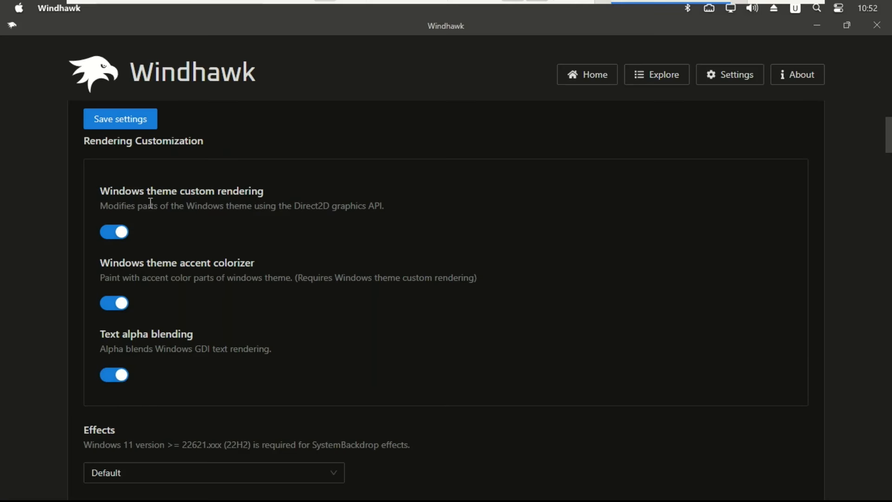
left_click(132, 117)
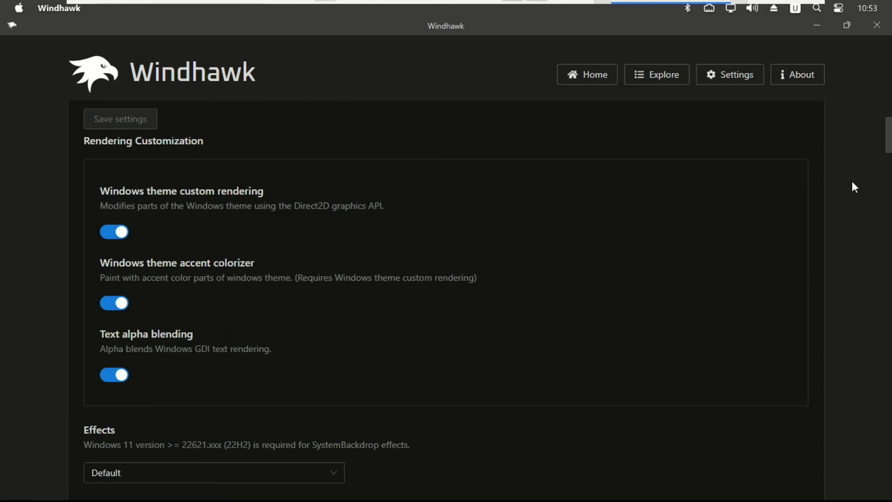
- Set the Translucent Windows mod's Effects option to Acrylic (SystemBackdrop) and save the settings
scroll(882, 143, "down", 5)
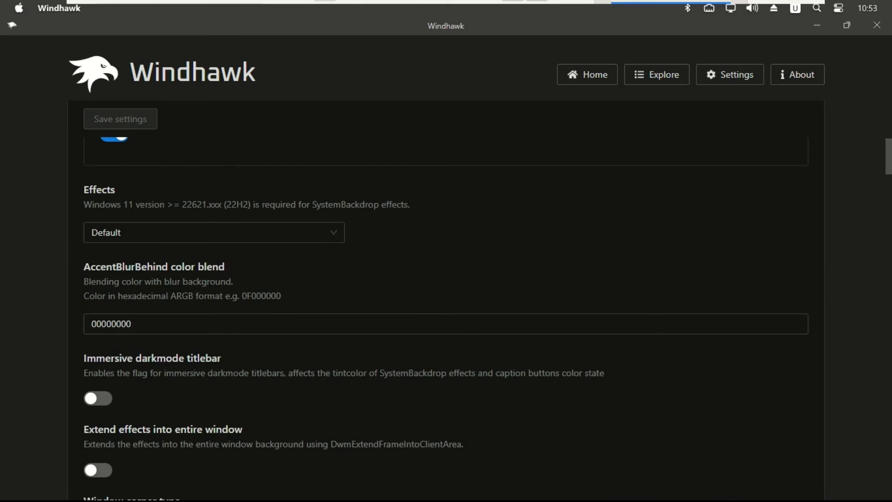
left_click(336, 237)
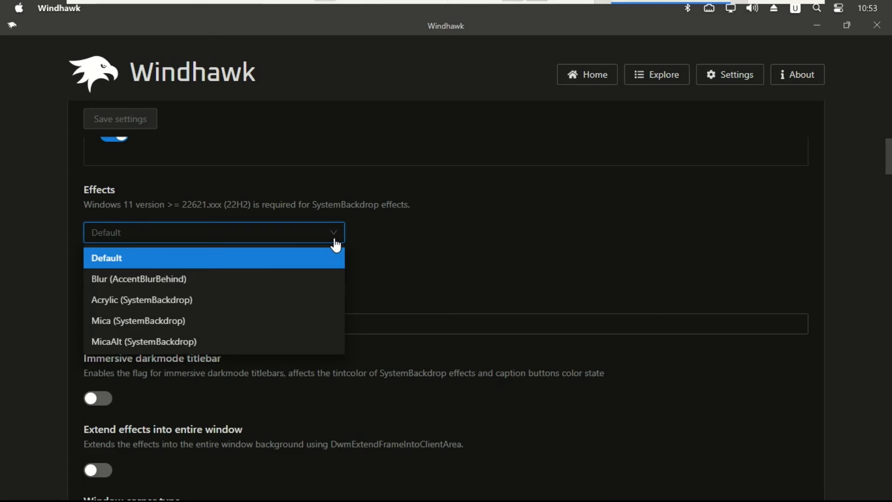
left_click(192, 305)
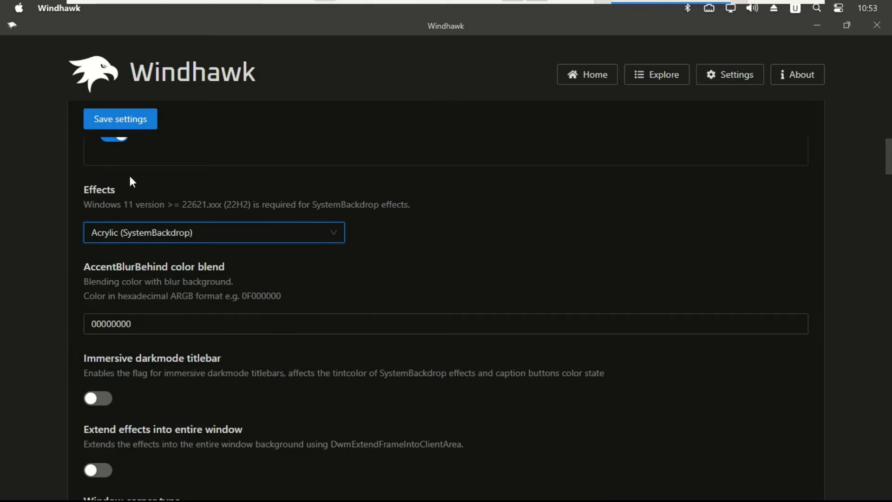
left_click(110, 122)
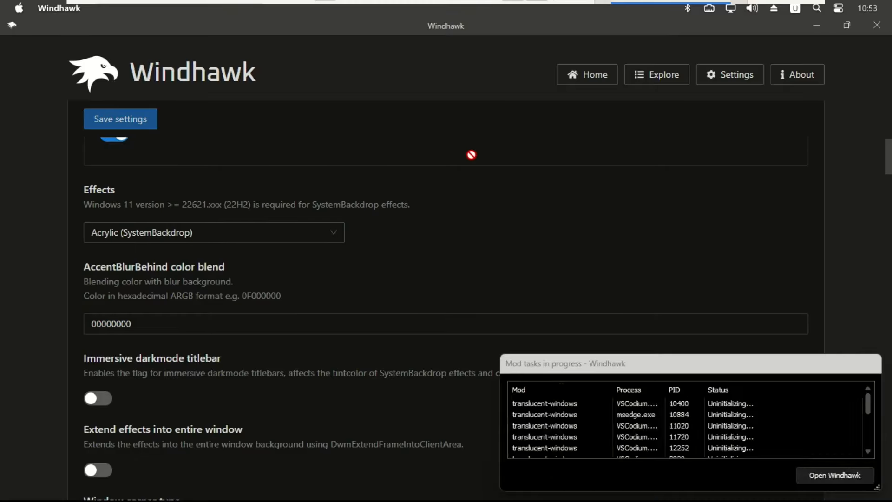
- Enable Immersive darkmode titlebar and Extend effects into entire window for the Translucent Windows mod, and save the settings
scroll(472, 154, "down", 3)
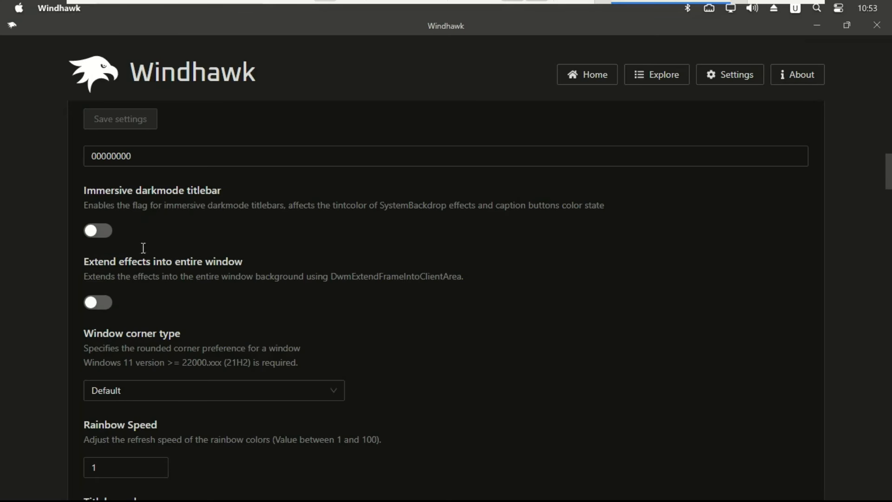
left_click(98, 230)
left_click(100, 303)
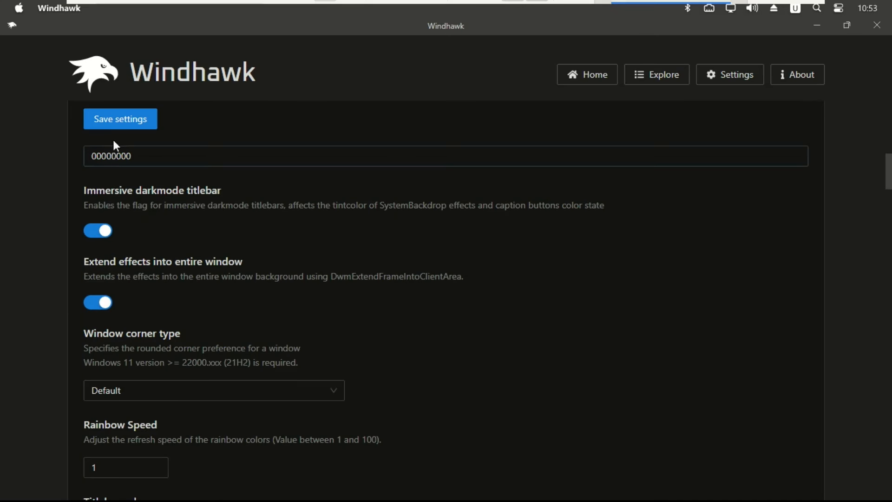
left_click(121, 117)
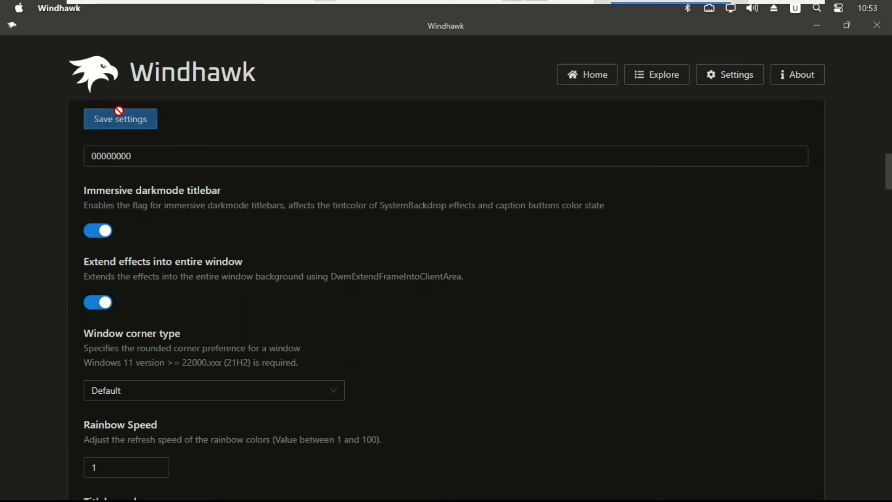
- Minimize Windhawk and show This PC in a maximized File Explorer window to check the translucent effect
left_click(813, 34)
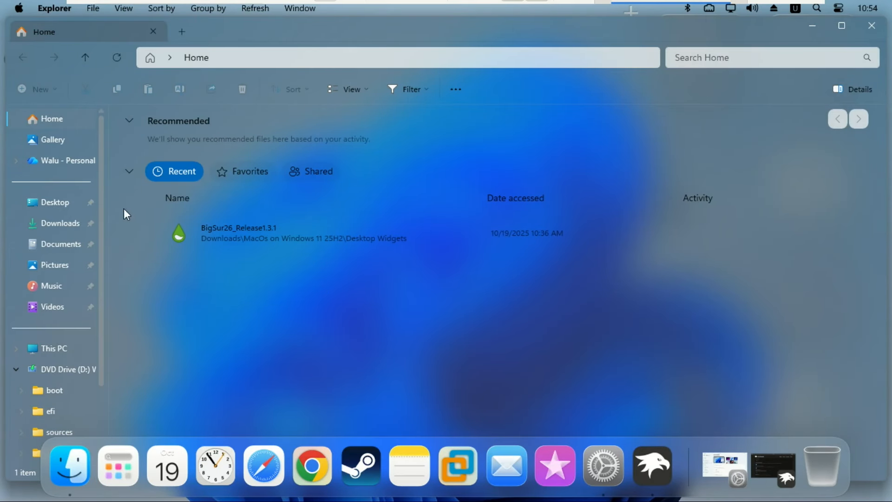
scroll(100, 173, "down", 3)
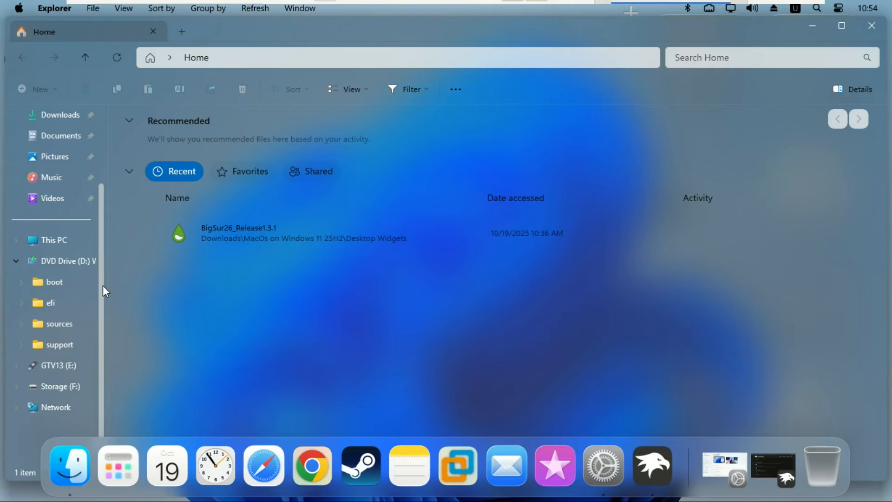
left_click(55, 243)
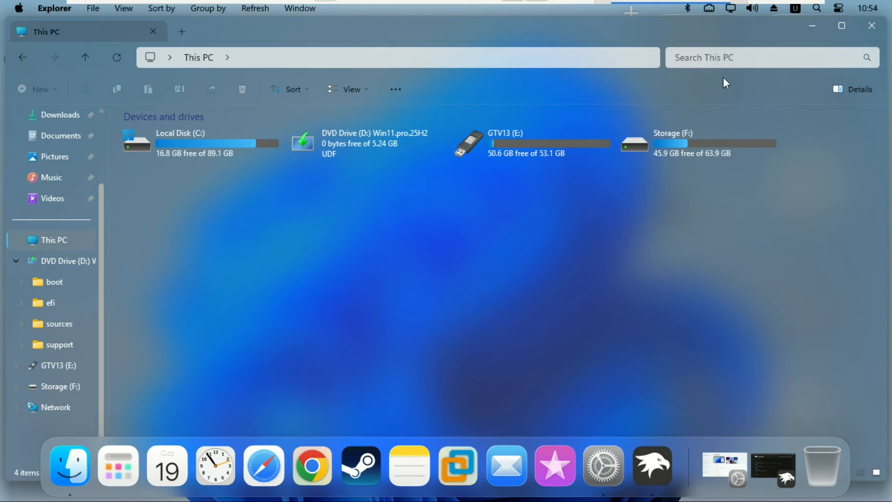
left_click(845, 31)
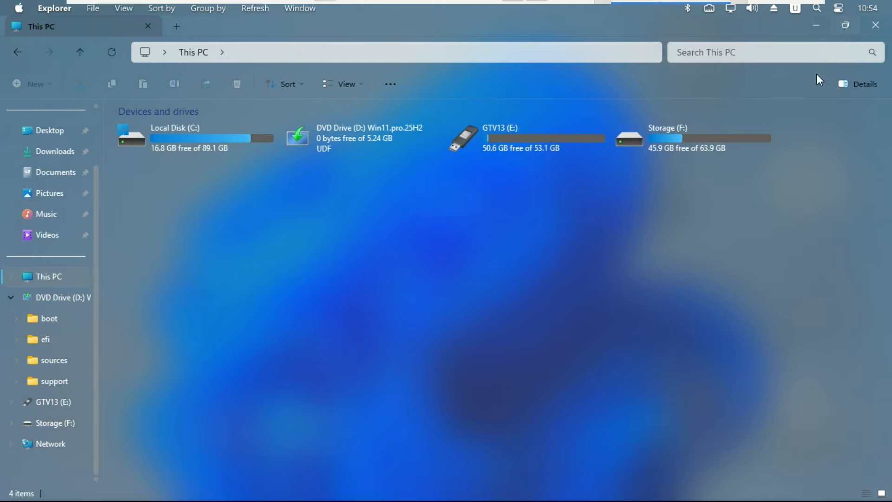
mouse_move(844, 27)
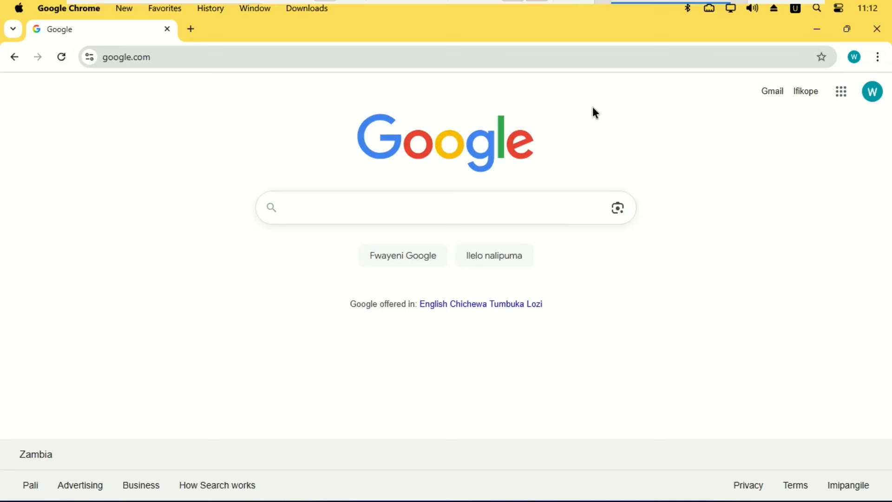
- Search Google in Chrome for "macos tahoe wallpaper" and open the 512 Pixels page on macOS Tahoe 26's default wallpaper
type("ma")
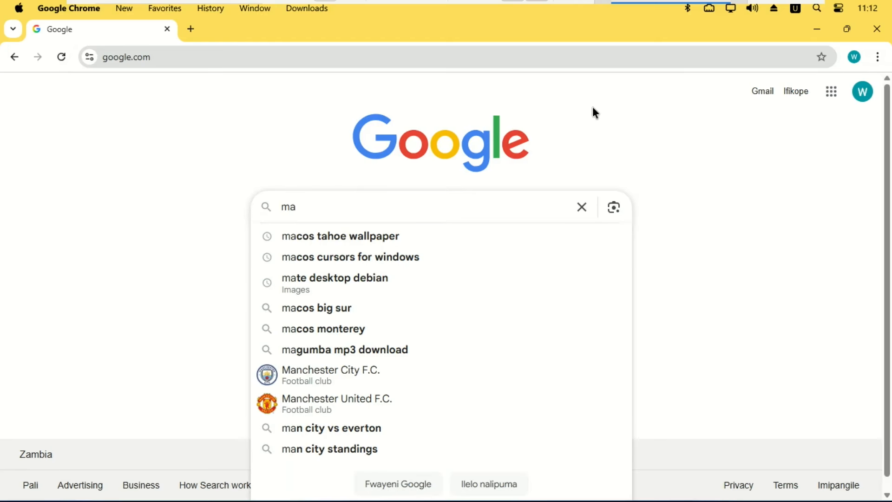
left_click(378, 238)
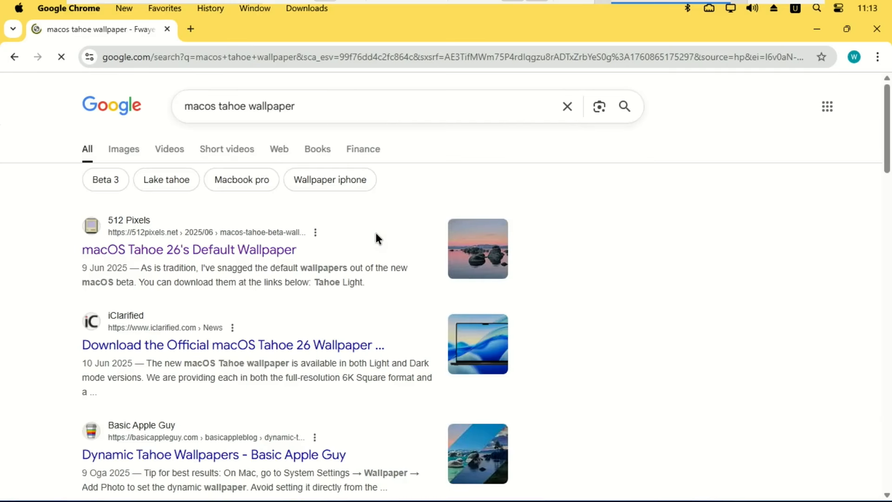
left_click(204, 249)
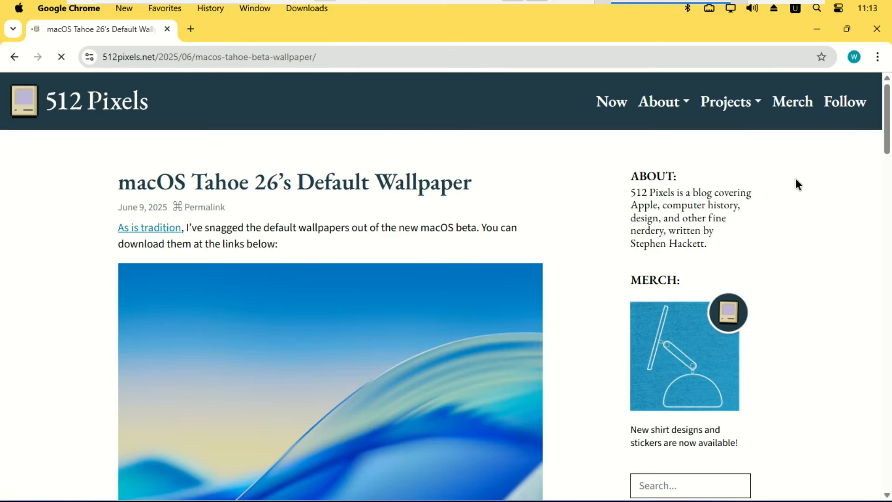
- Open the full-sized Light Tahoe image from the page's download list, and start saving a copy but cancel it
scroll(798, 185, "down", 15)
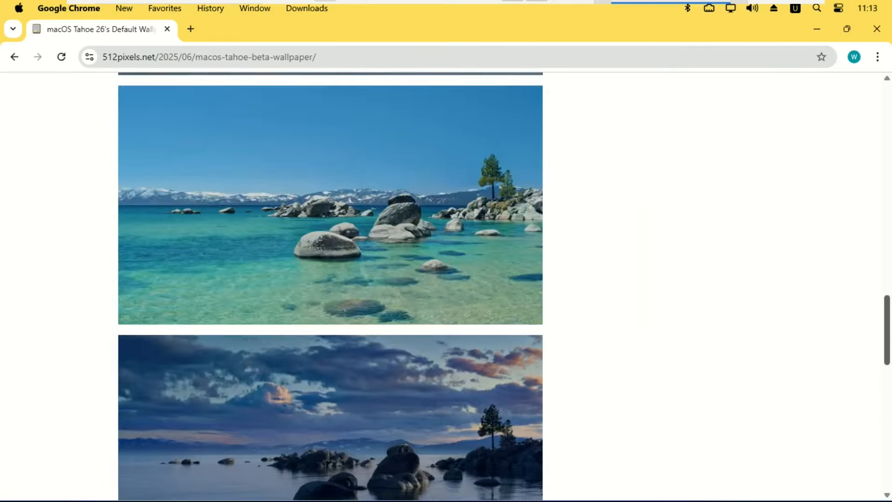
scroll(843, 228, "down", 15)
scroll(844, 229, "up", 20)
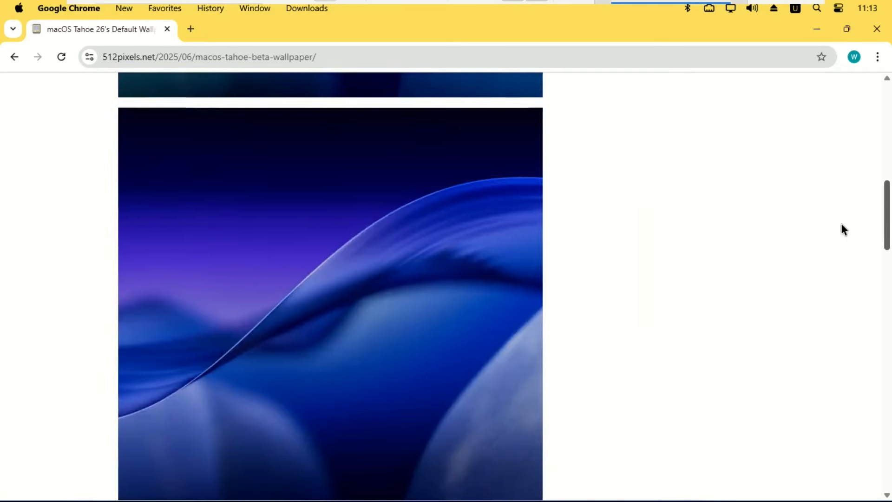
scroll(844, 229, "down", 15)
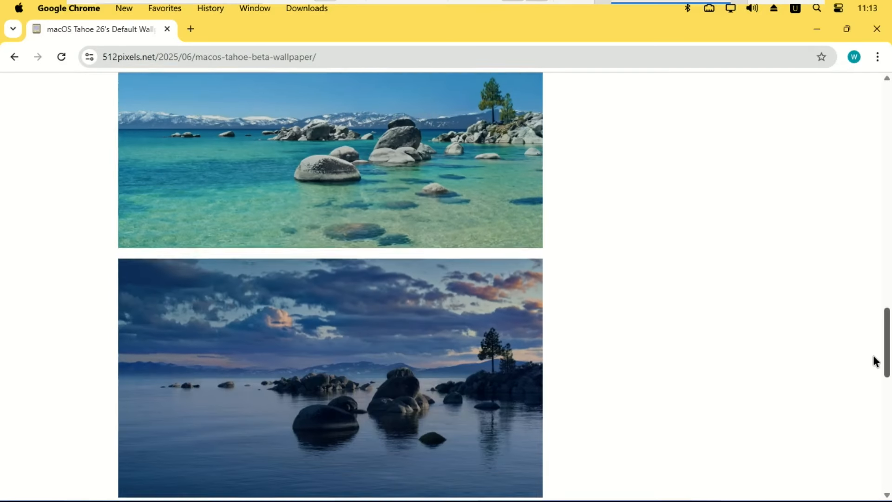
scroll(873, 356, "down", 10)
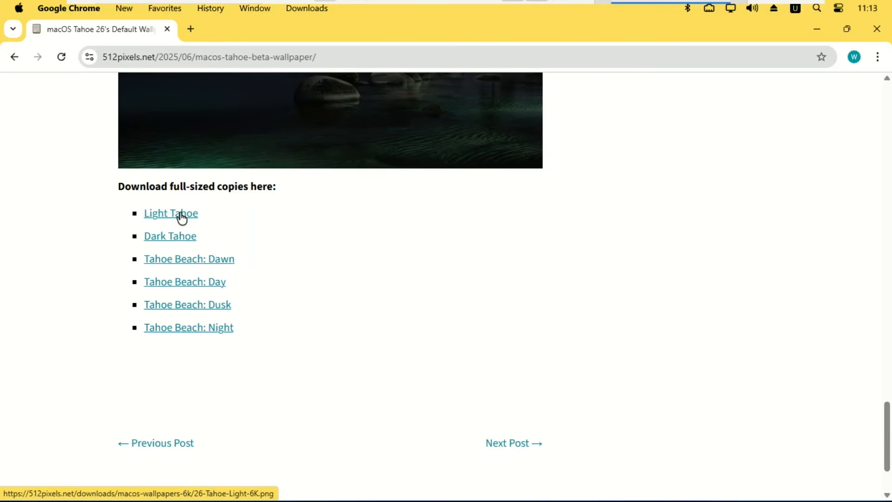
left_click(181, 214)
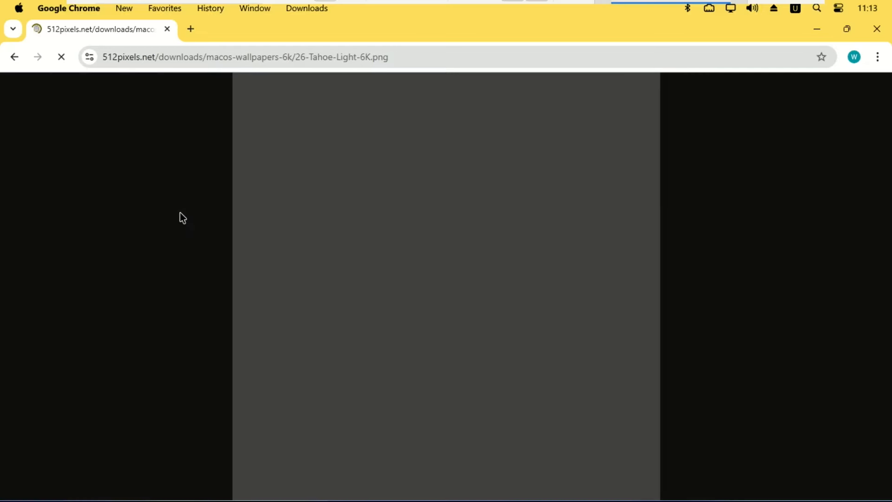
key("ctrl+s")
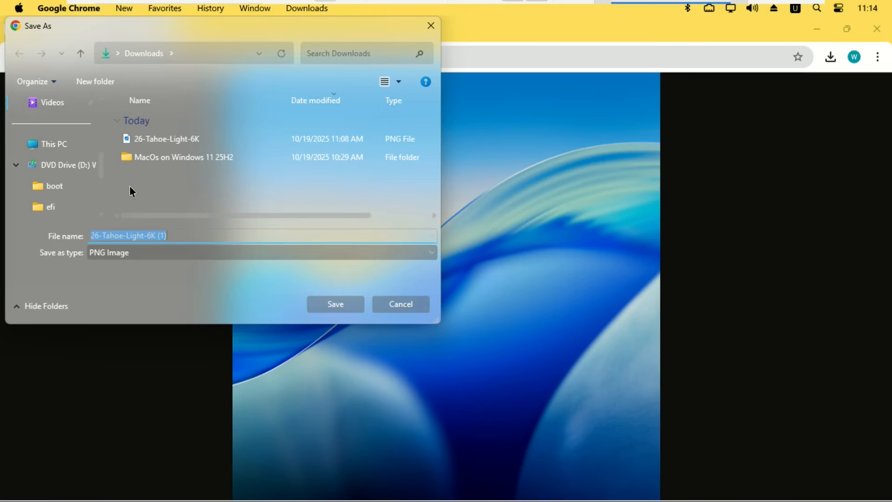
left_click(389, 304)
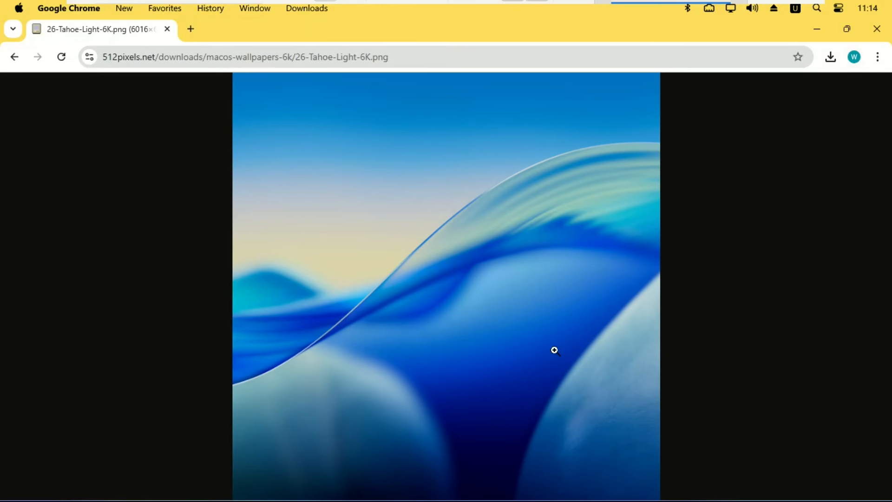
- Set 26-Tahoe-Light-6K from the Downloads folder as the desktop background, and close File Explorer and Chrome
mouse_move(479, 500)
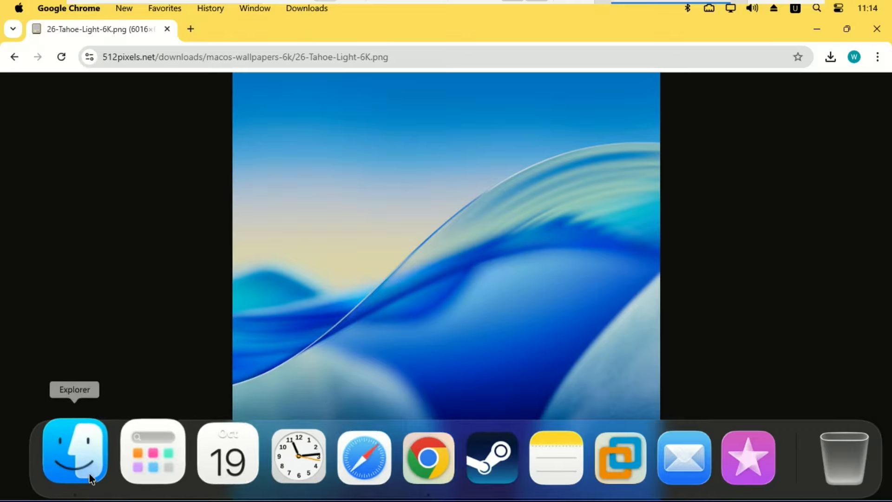
left_click(87, 474)
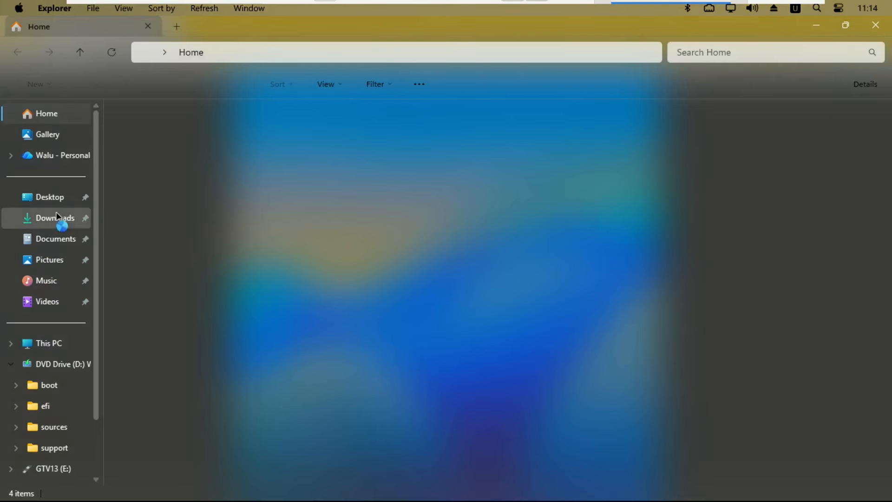
left_click(56, 214)
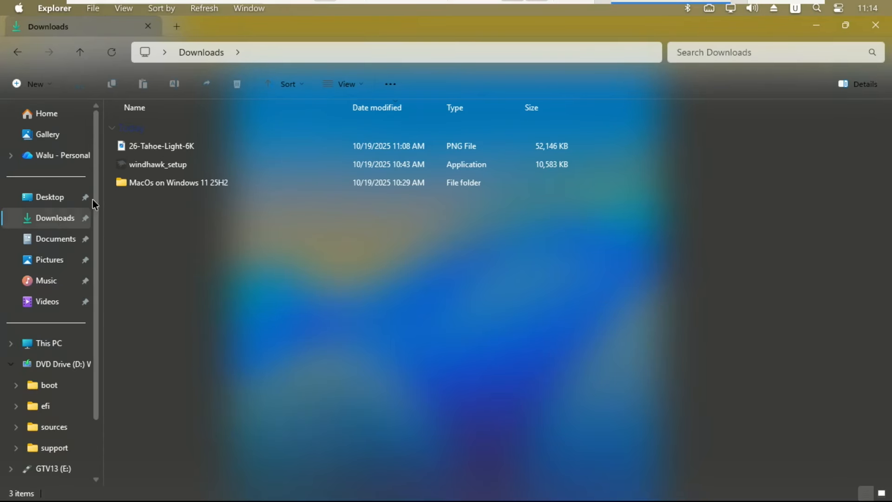
left_click(157, 149)
right_click(158, 149)
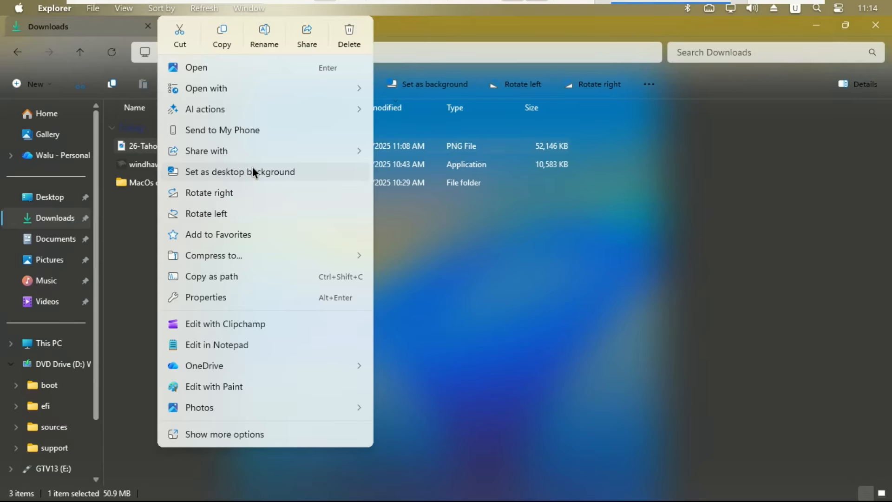
left_click(869, 28)
left_click(869, 27)
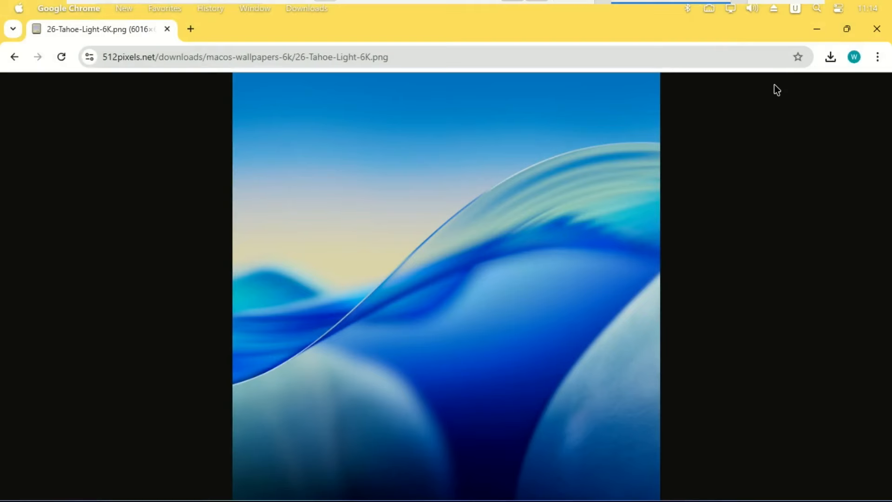
left_click(880, 40)
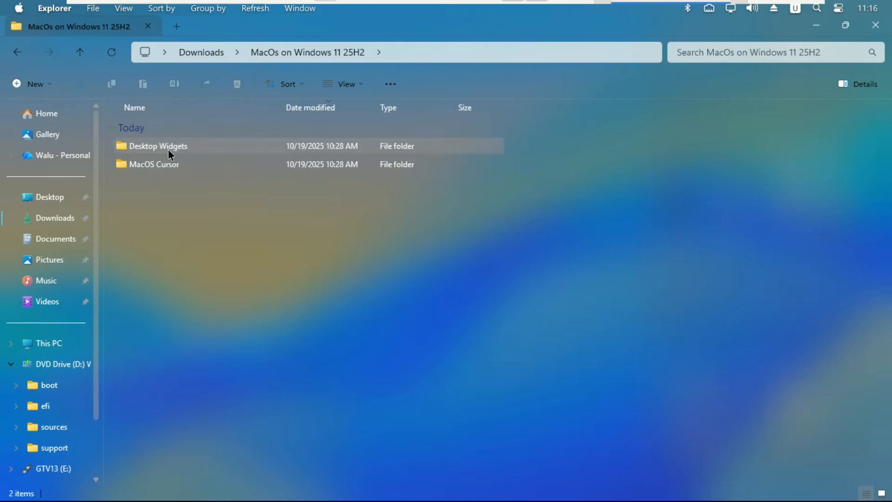
- Install the cursor scheme with the install setup file in the MacOS Cursor folder, and close File Explorer
left_click(168, 148)
left_click(163, 165)
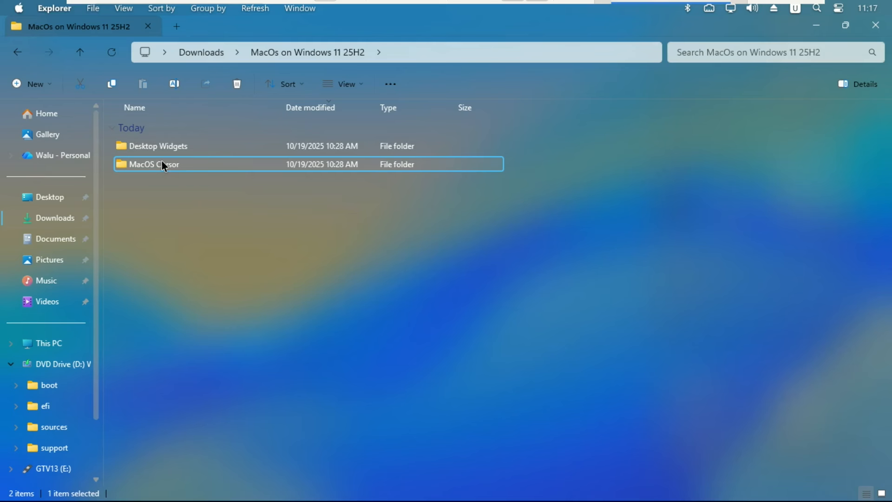
double_click(163, 165)
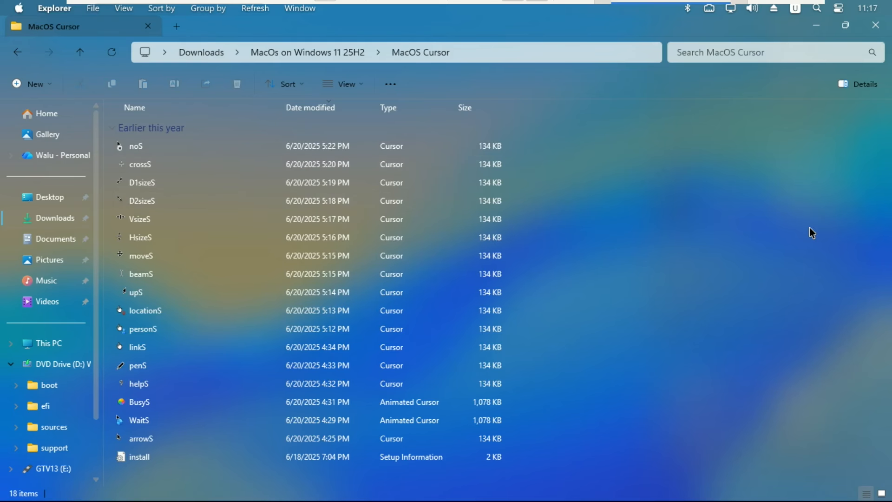
right_click(134, 457)
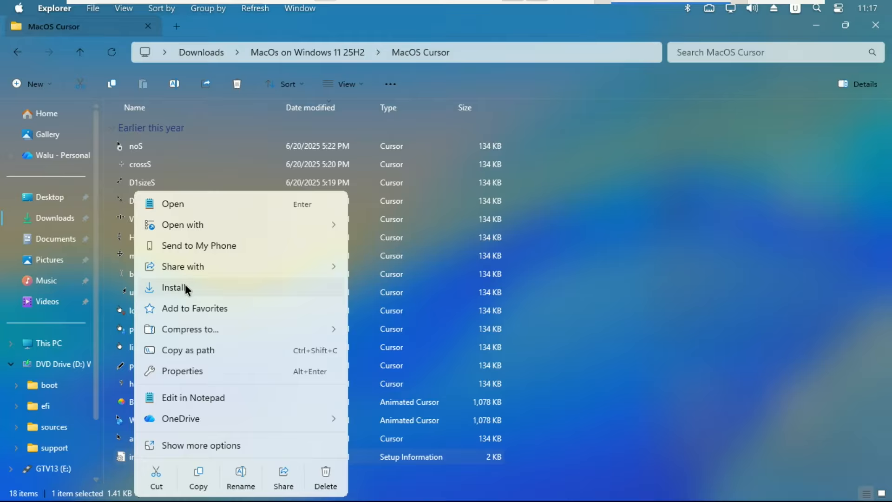
left_click(621, 267)
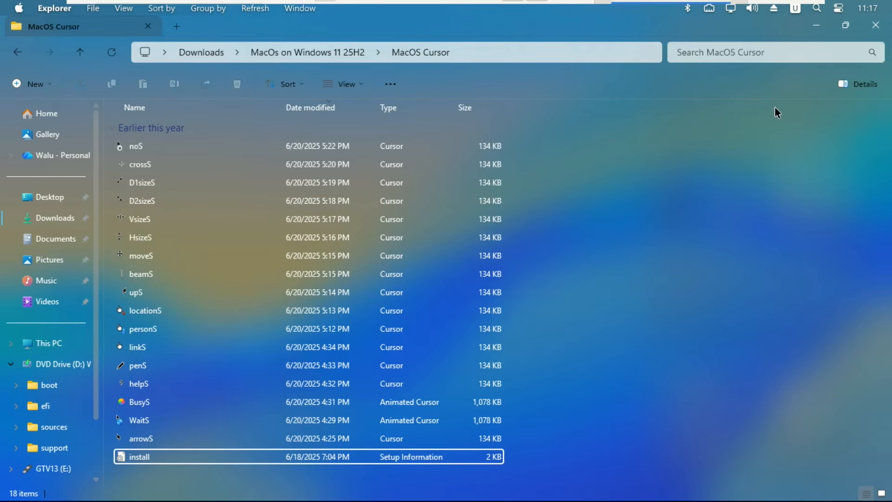
left_click(876, 26)
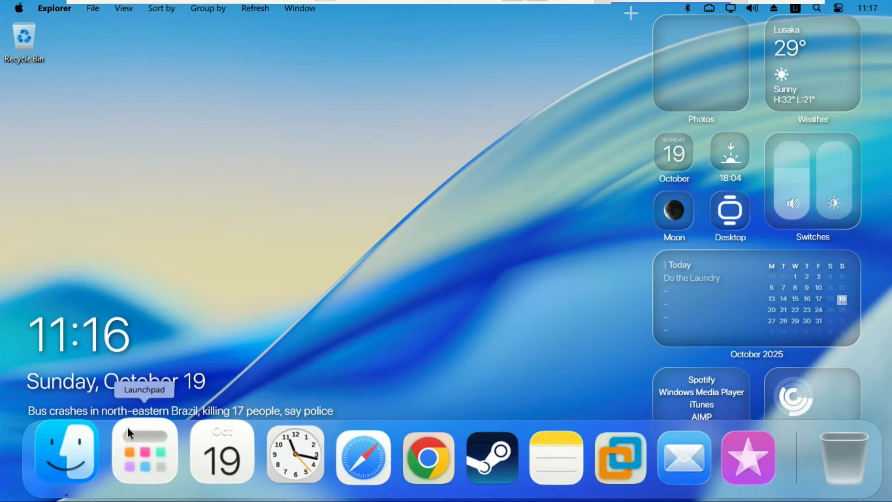
- Open the Mouse pointer and touch page of the Accessibility settings in Windows Settings
key("super")
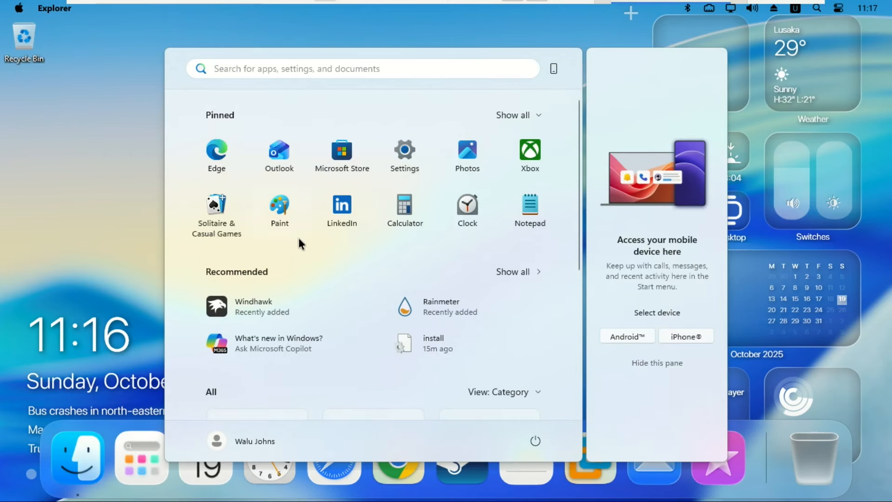
left_click(403, 168)
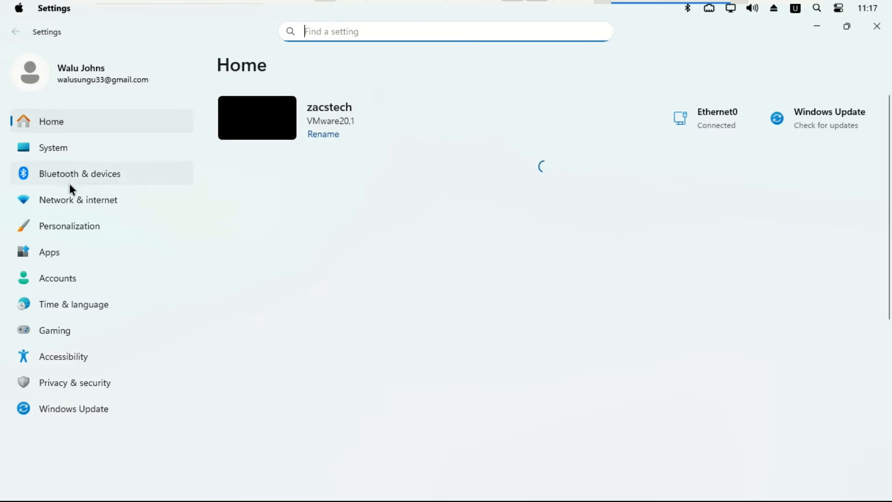
left_click(70, 225)
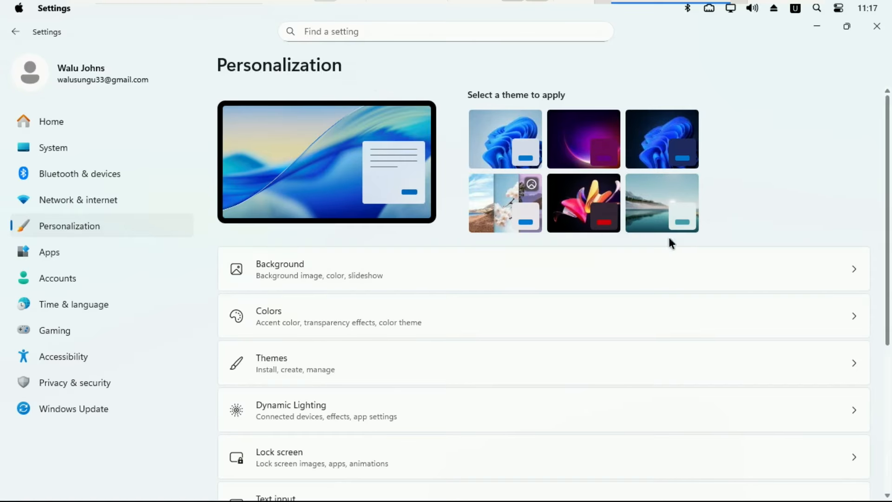
left_click(87, 356)
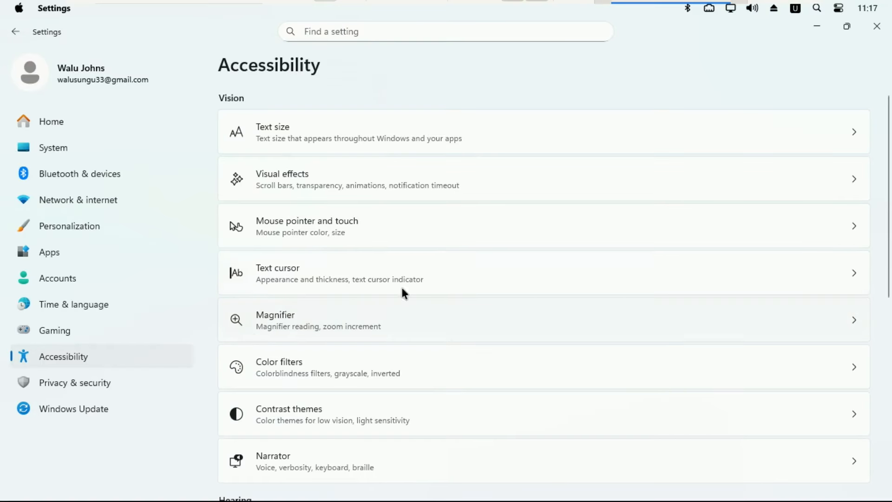
left_click(323, 220)
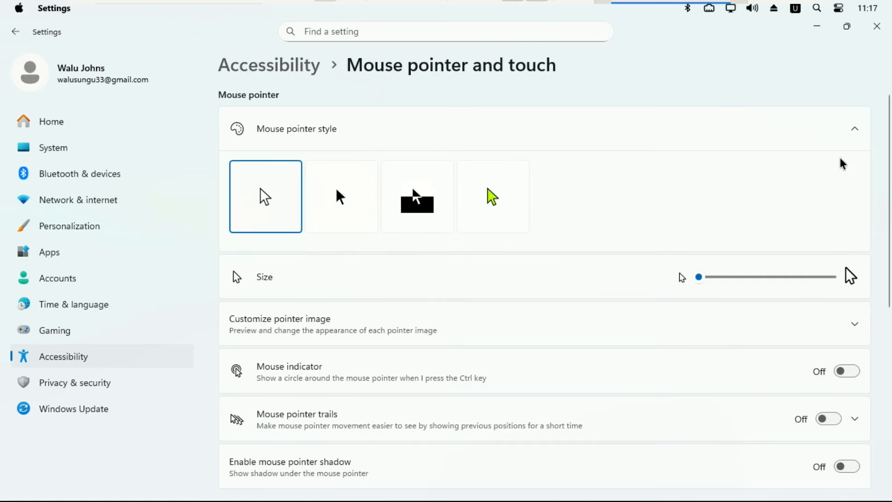
- Go to the related Mouse settings and open the additional mouse settings to show Mouse Properties
left_click_drag(888, 152, 889, 352)
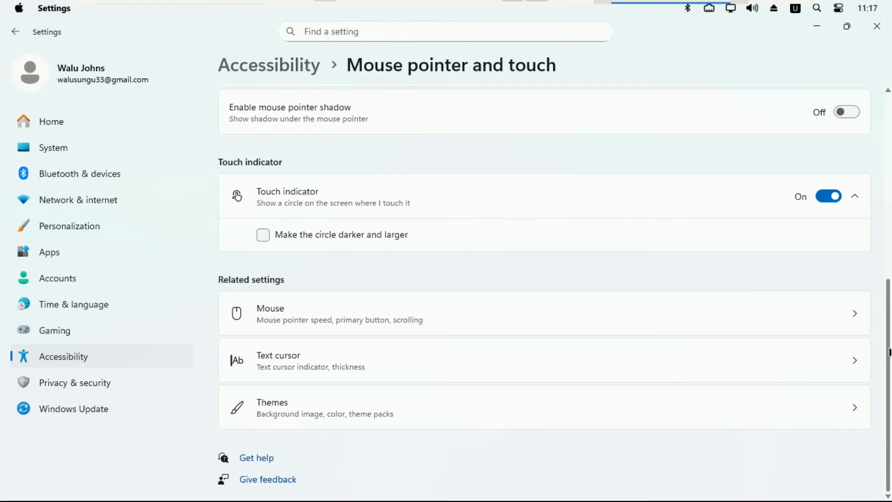
left_click(308, 323)
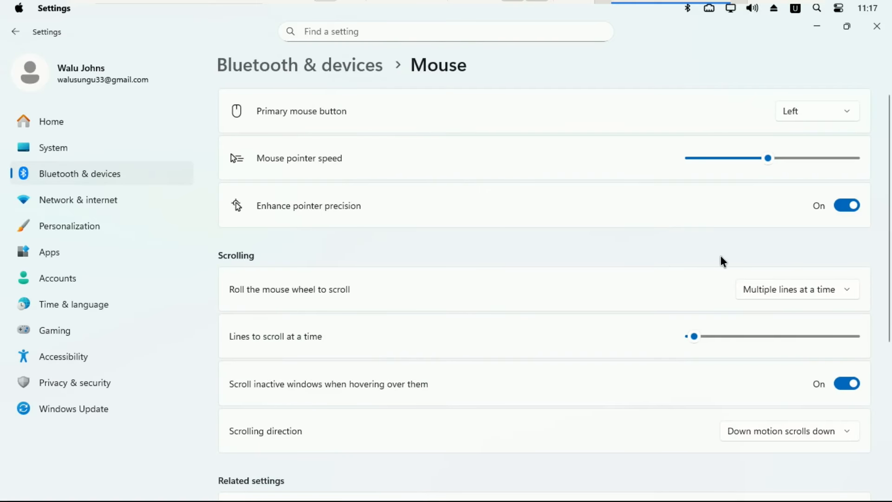
left_click_drag(888, 182, 888, 264)
scroll(386, 352, "down", 5)
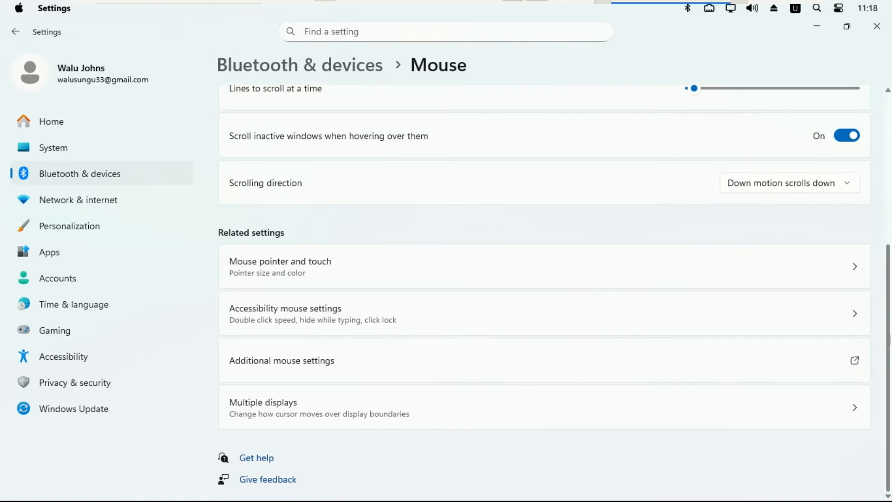
left_click(309, 361)
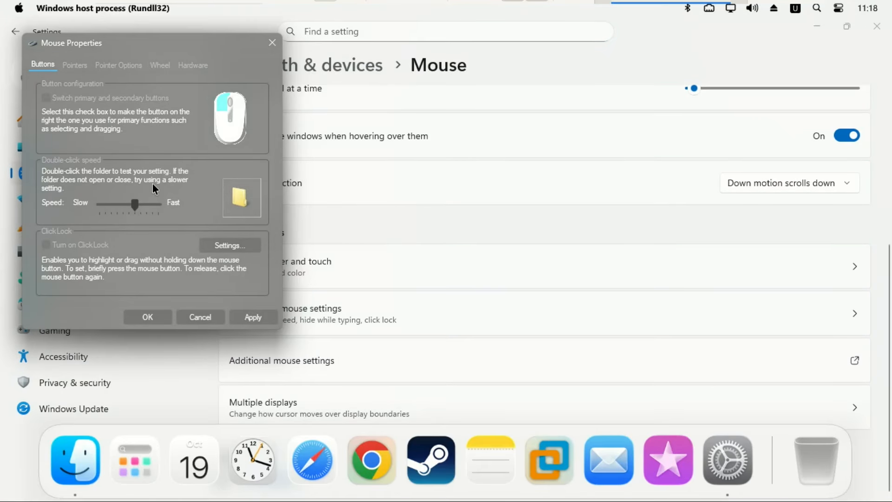
- Choose the MacOS Tahoe Cursor (With Shadow) pointer scheme, accept it, and close Settings
left_click(72, 69)
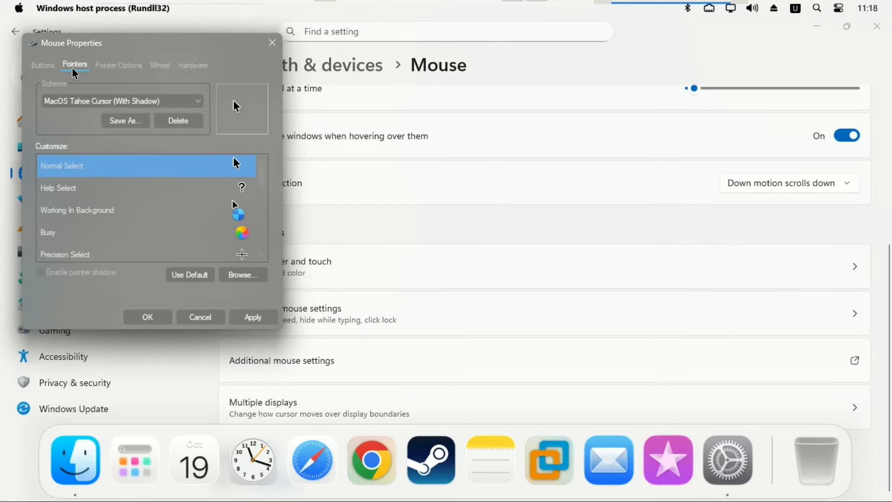
left_click(130, 102)
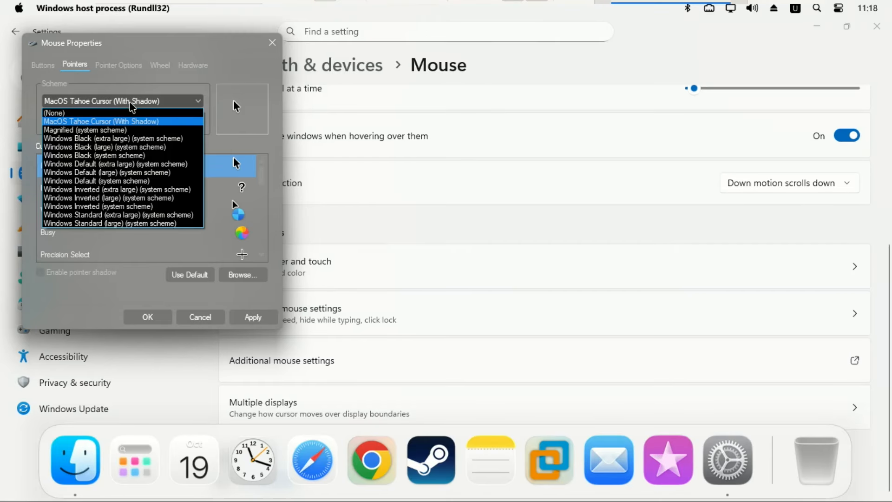
left_click(111, 123)
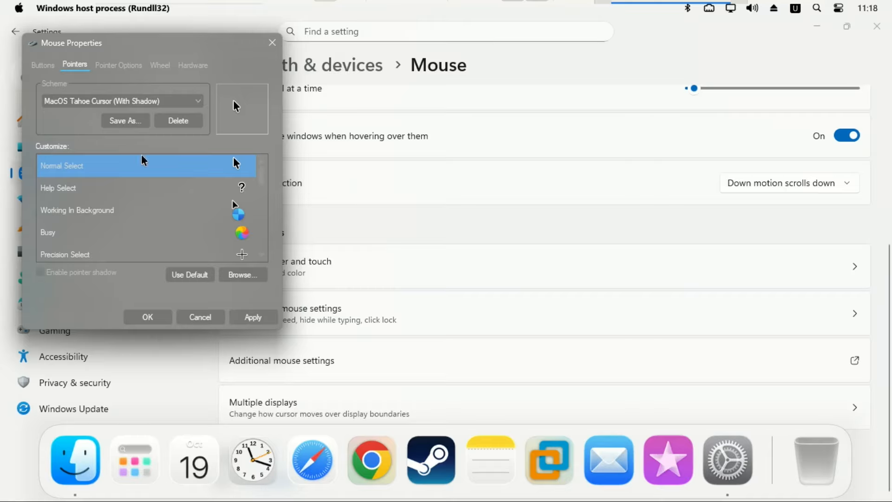
left_click(157, 316)
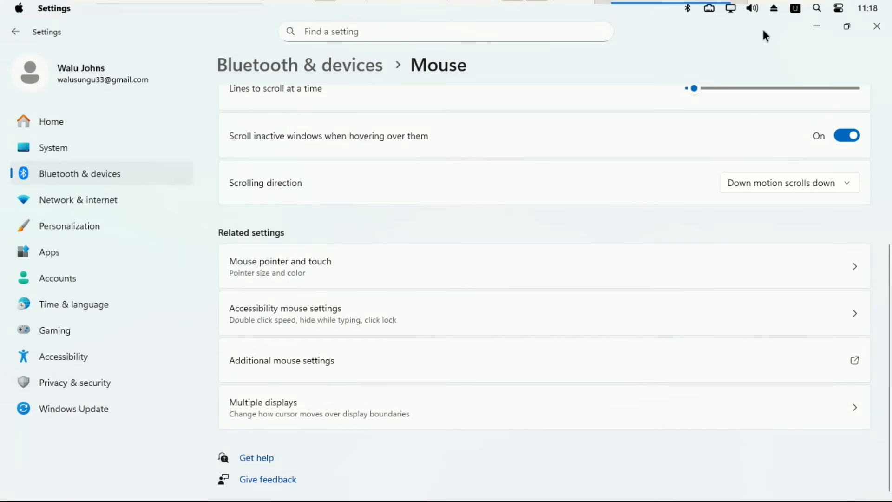
left_click(874, 28)
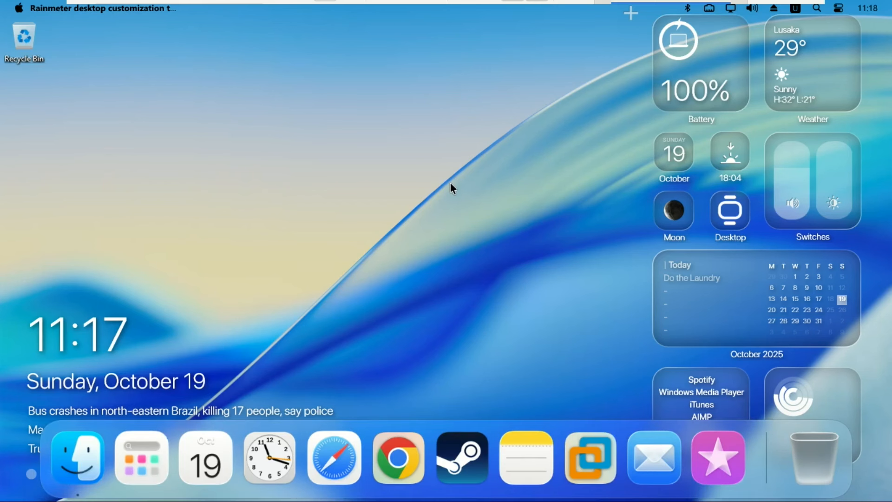
- Hide the desktop icons by turning off Show desktop icons
right_click(159, 88)
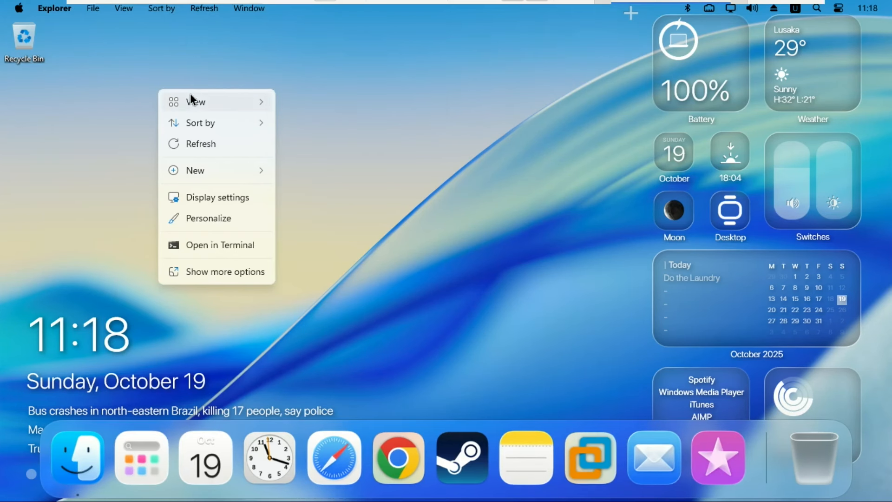
mouse_move(193, 101)
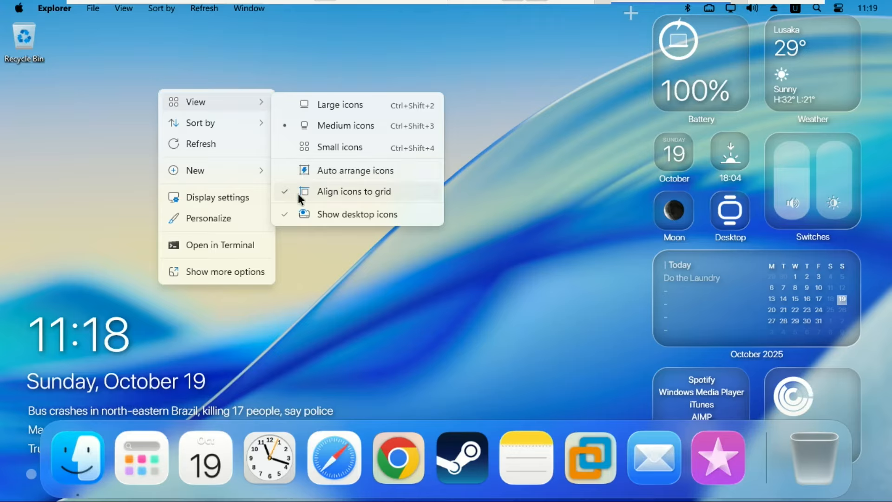
left_click(285, 215)
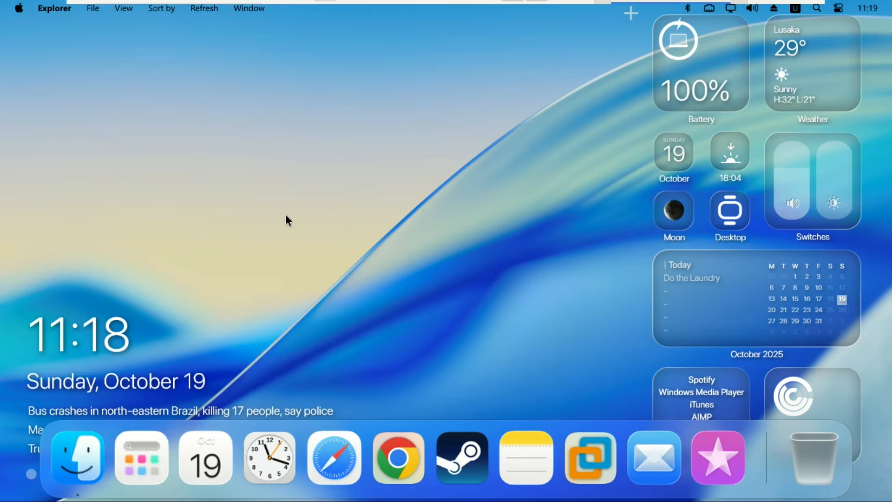
- Move the Rainmeter clock, date and news widget higher on the desktop, clear of the dock
left_click(62, 375)
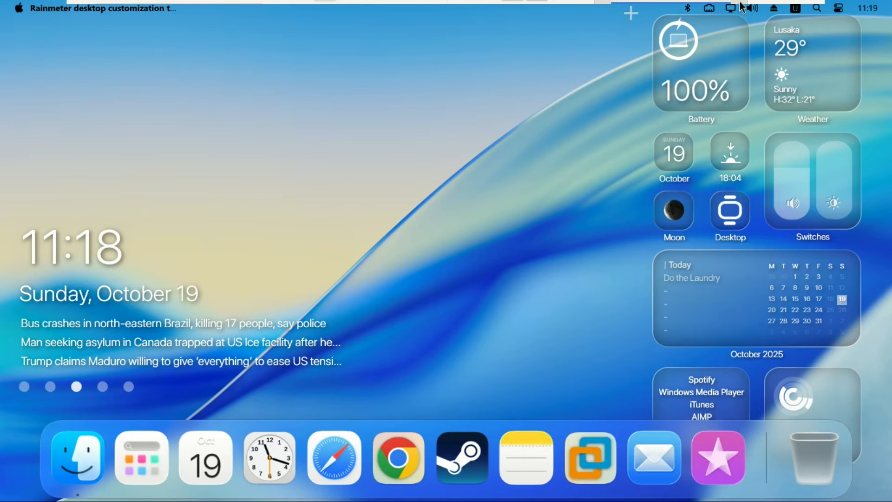
- Open the MyDockFinder preferences and examine the About page down to its Clear data and Uninstaller options
right_click(762, 464)
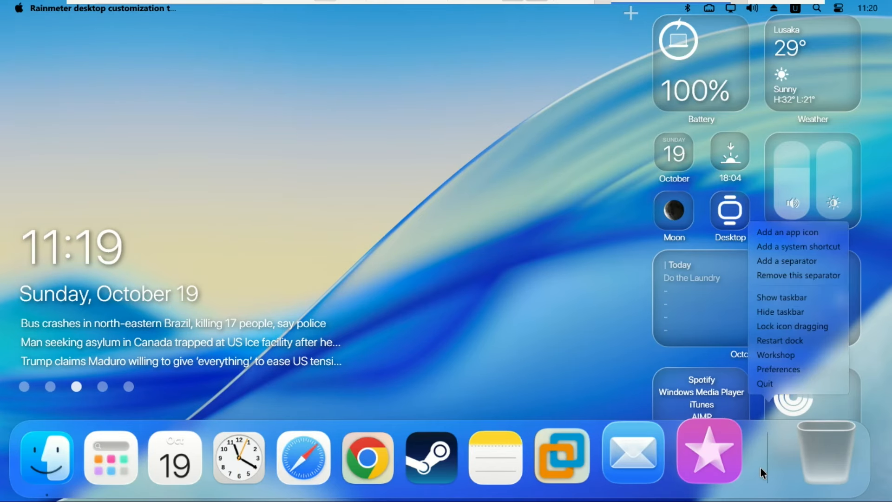
left_click(774, 373)
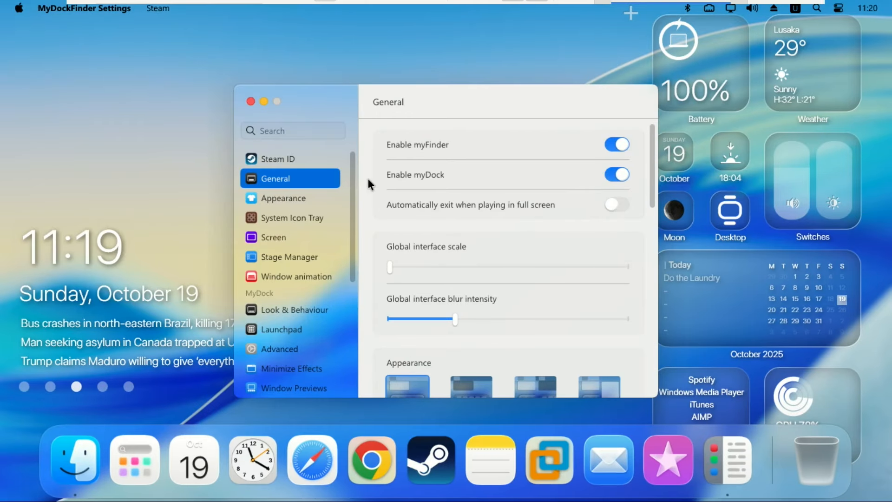
left_click_drag(352, 175, 353, 341)
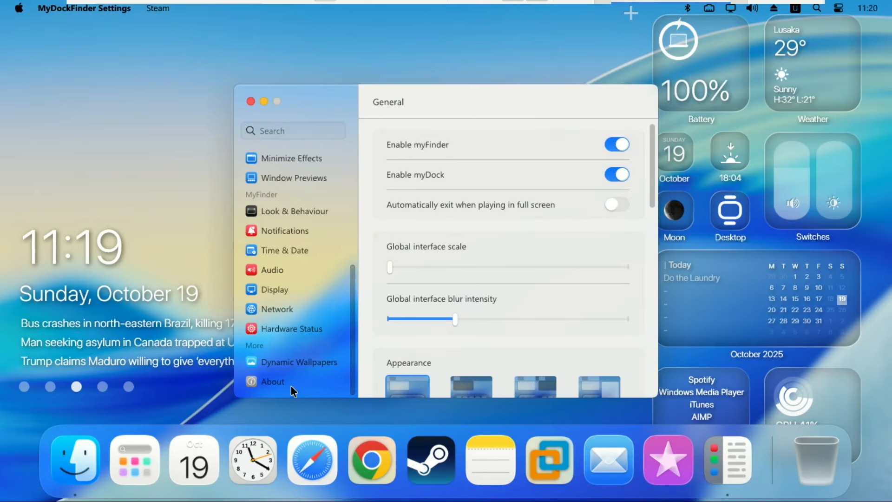
left_click(278, 383)
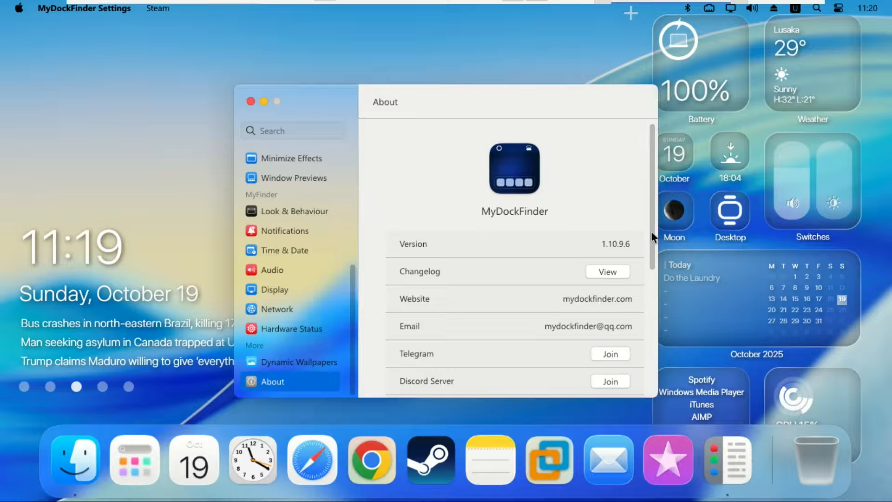
left_click_drag(651, 230, 629, 339)
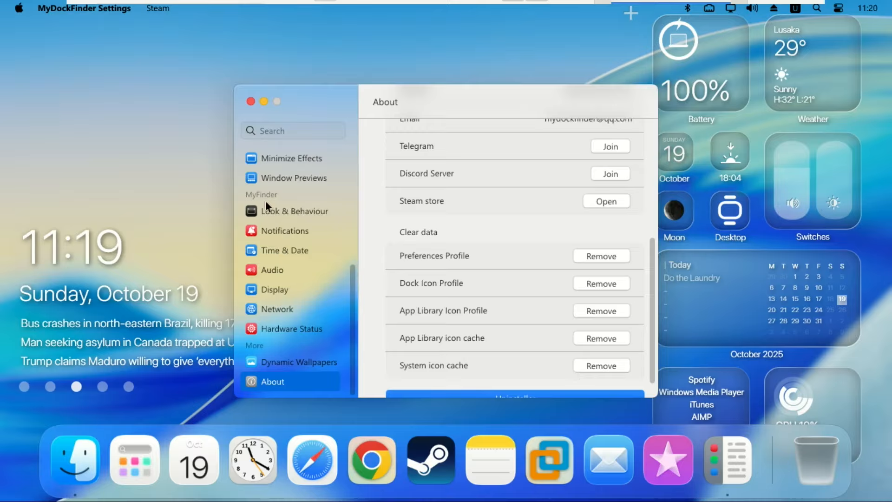
left_click(185, 153)
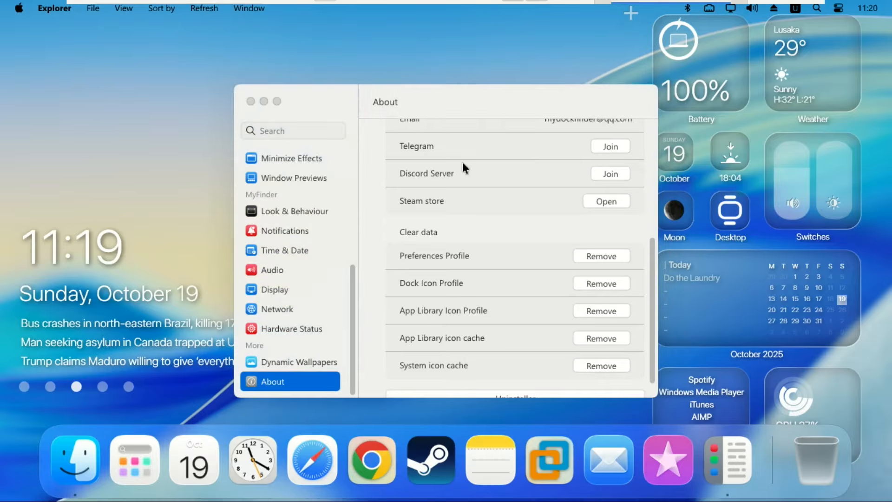